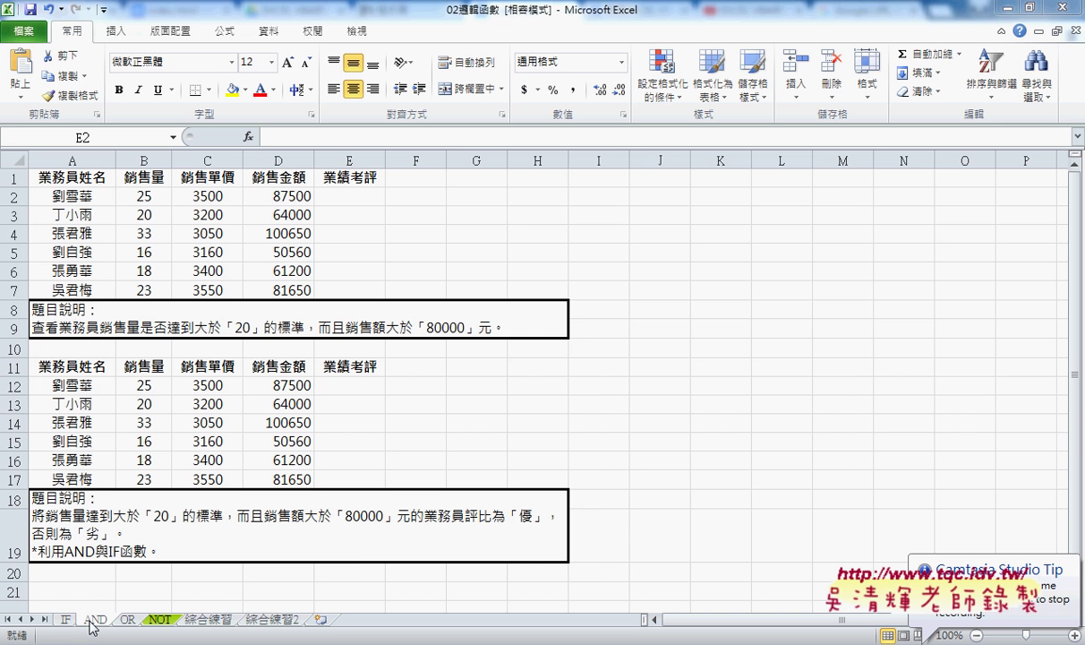
- Compare the OR and AND sheets and check the sales quantity in B2 and amount in D2
{"action": "left_click", "coordinate": [128, 619]}
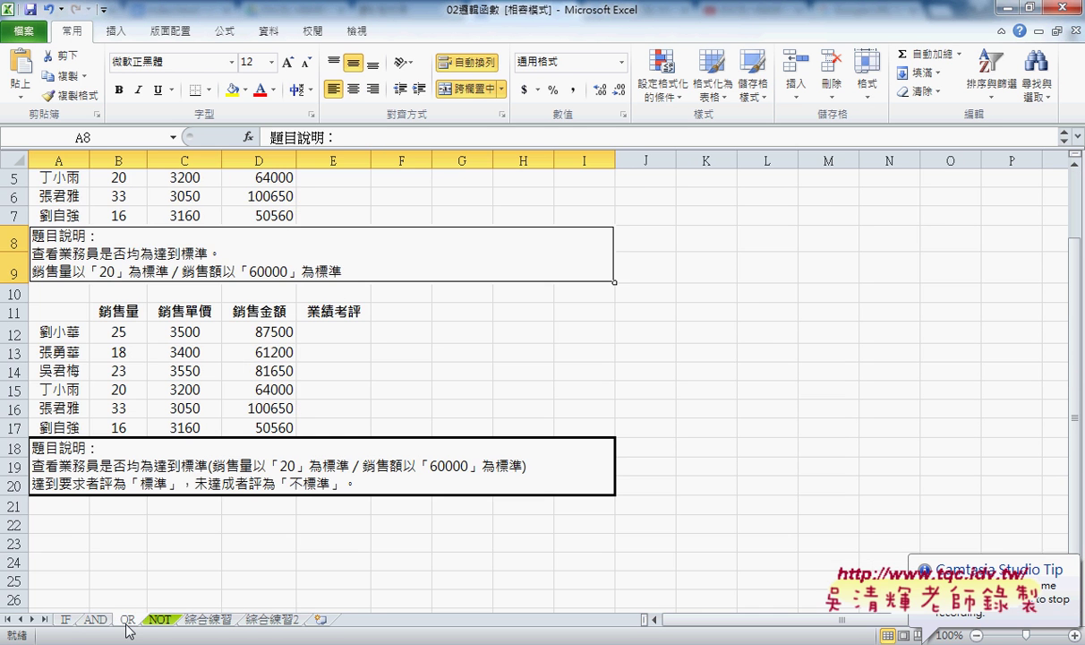
{"action": "left_click", "coordinate": [105, 621]}
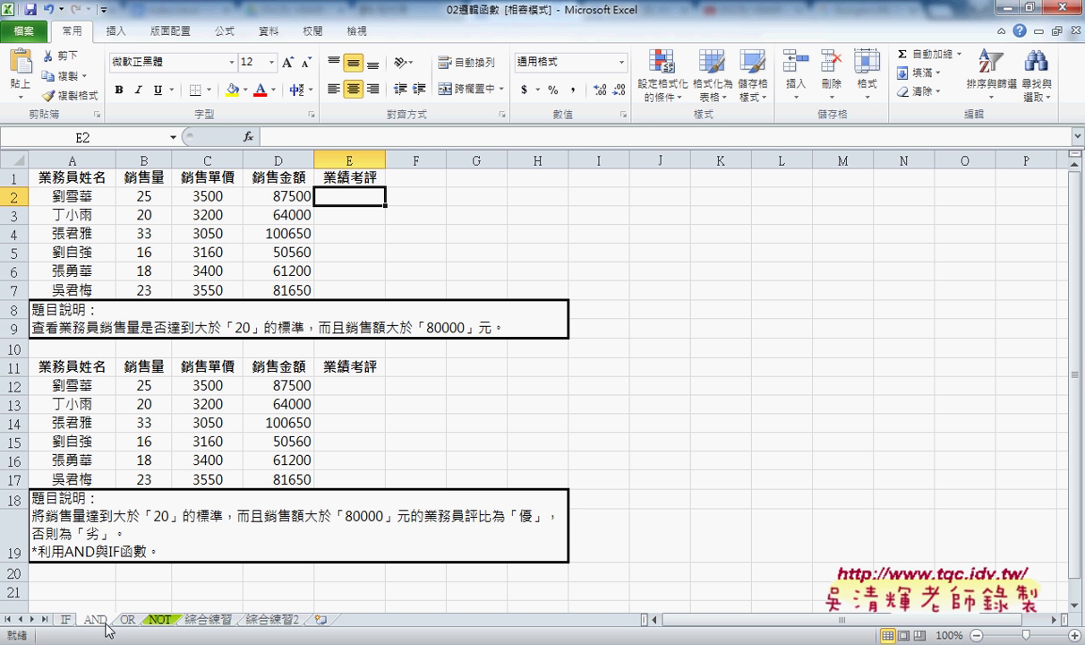
{"action": "left_click", "coordinate": [127, 619]}
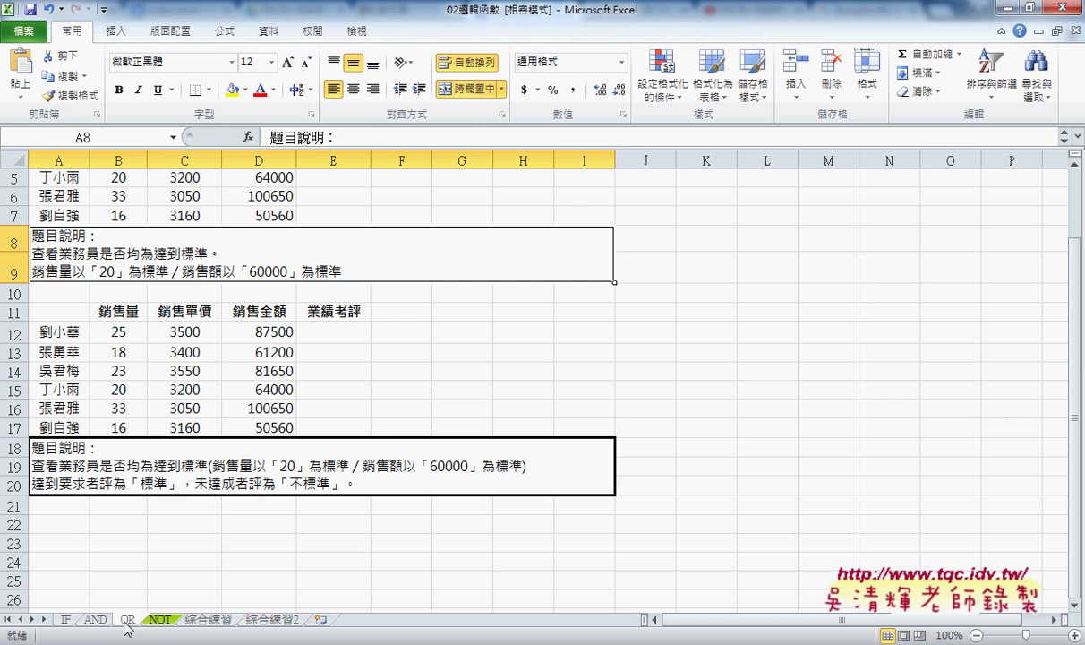
{"action": "left_click", "coordinate": [95, 619]}
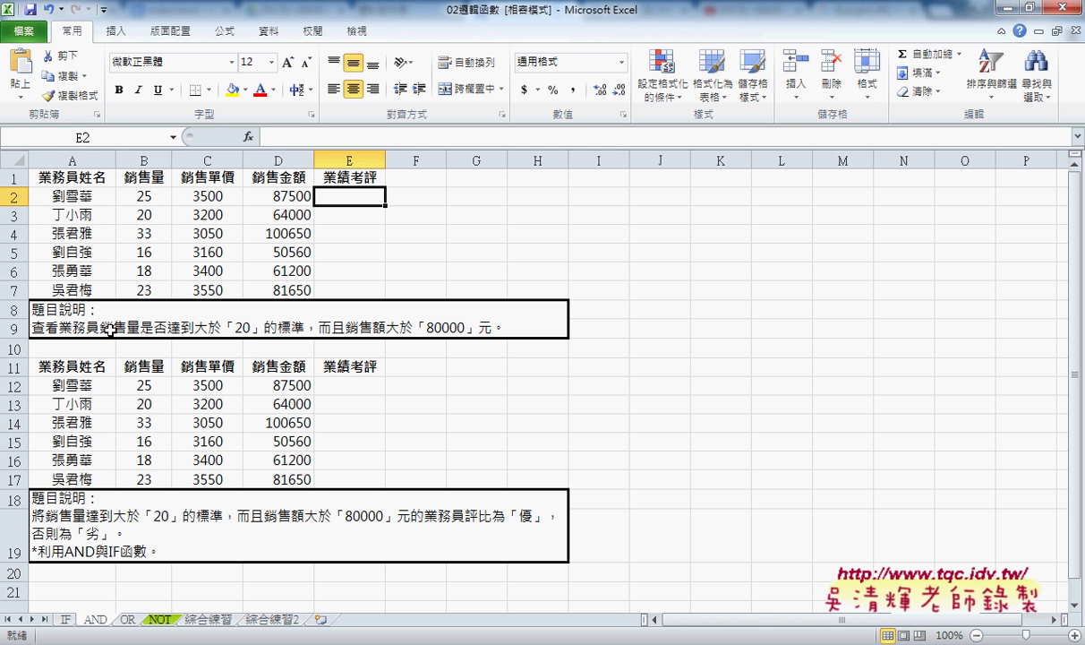
{"action": "left_click", "coordinate": [145, 197]}
{"action": "left_click", "coordinate": [270, 193]}
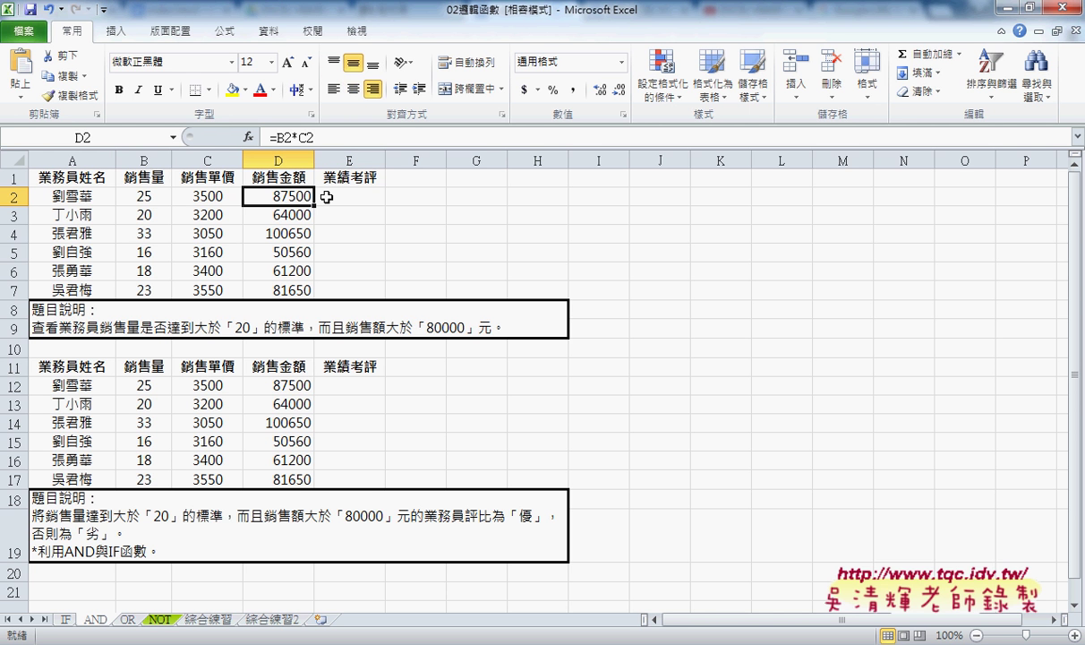
{"action": "left_click", "coordinate": [144, 197]}
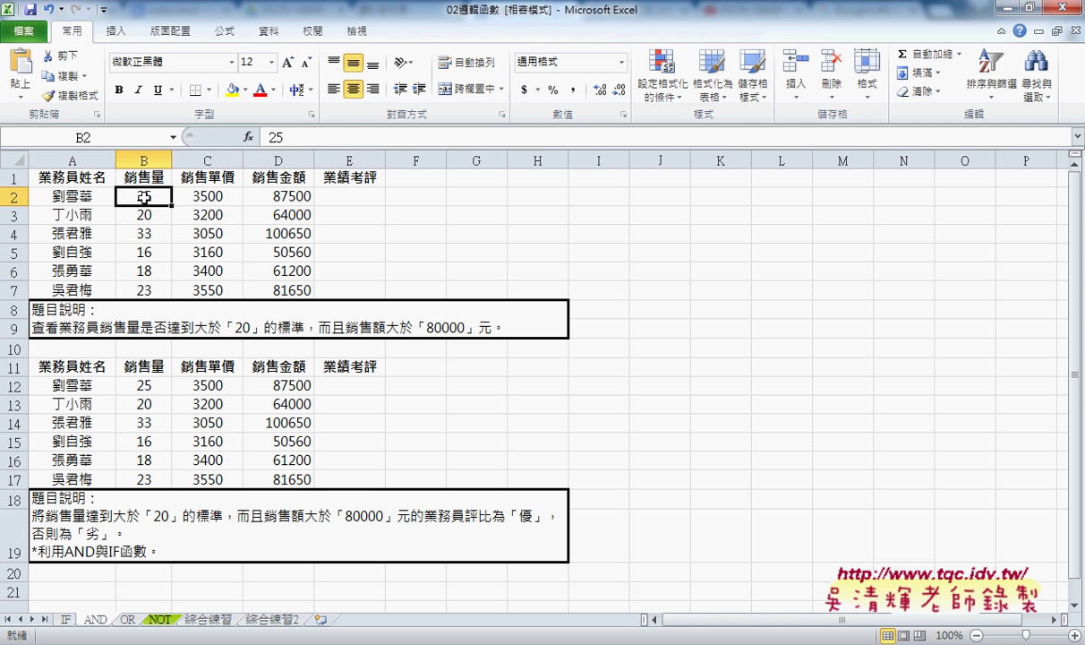
{"action": "left_click", "coordinate": [278, 197]}
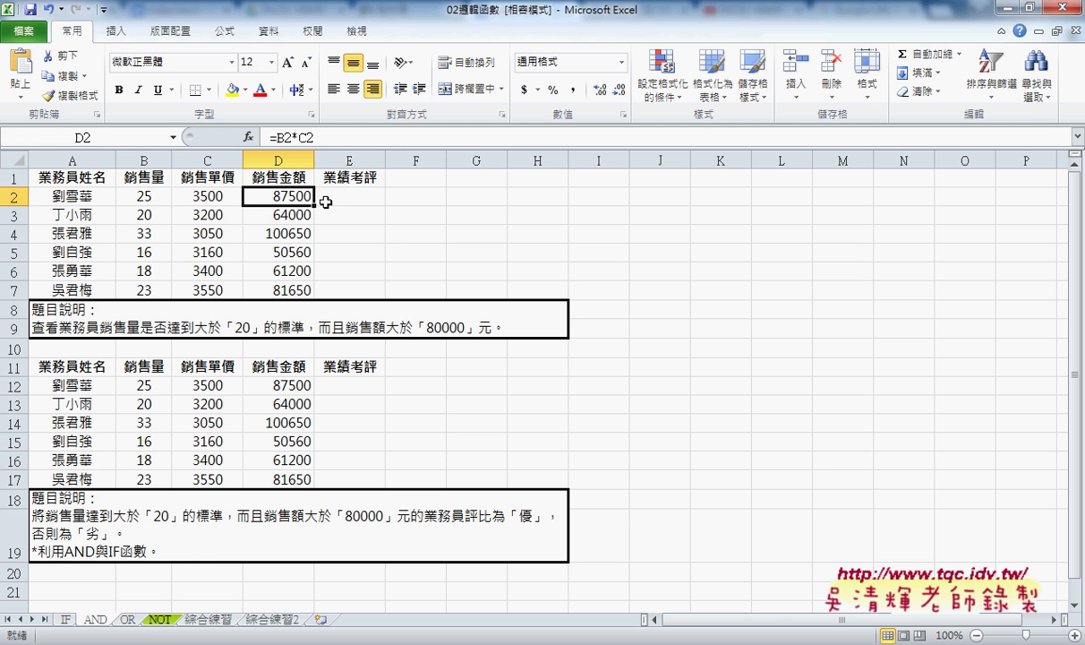
- Insert the IF function from the 邏輯 category into cell E2
{"action": "left_click", "coordinate": [359, 195]}
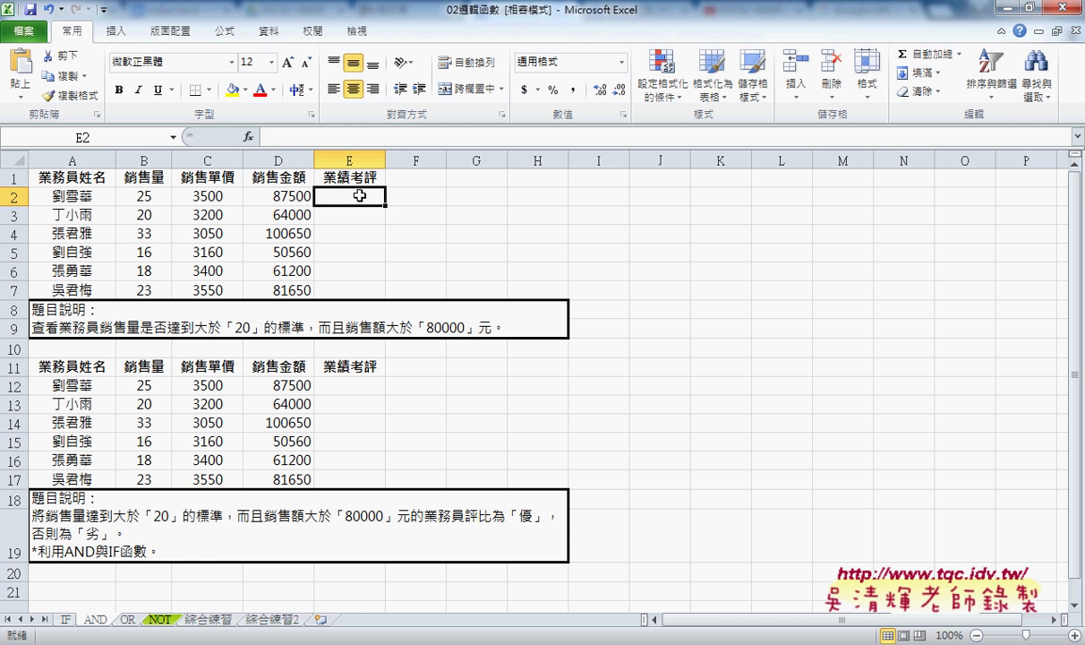
{"action": "left_click", "coordinate": [249, 137]}
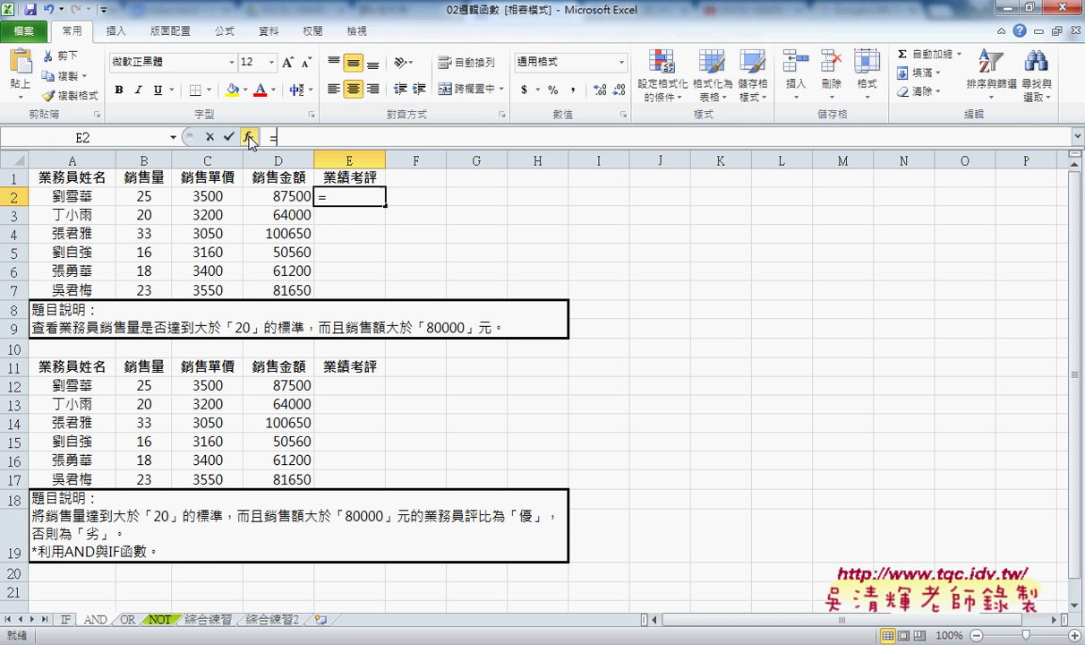
{"action": "left_click", "coordinate": [635, 246]}
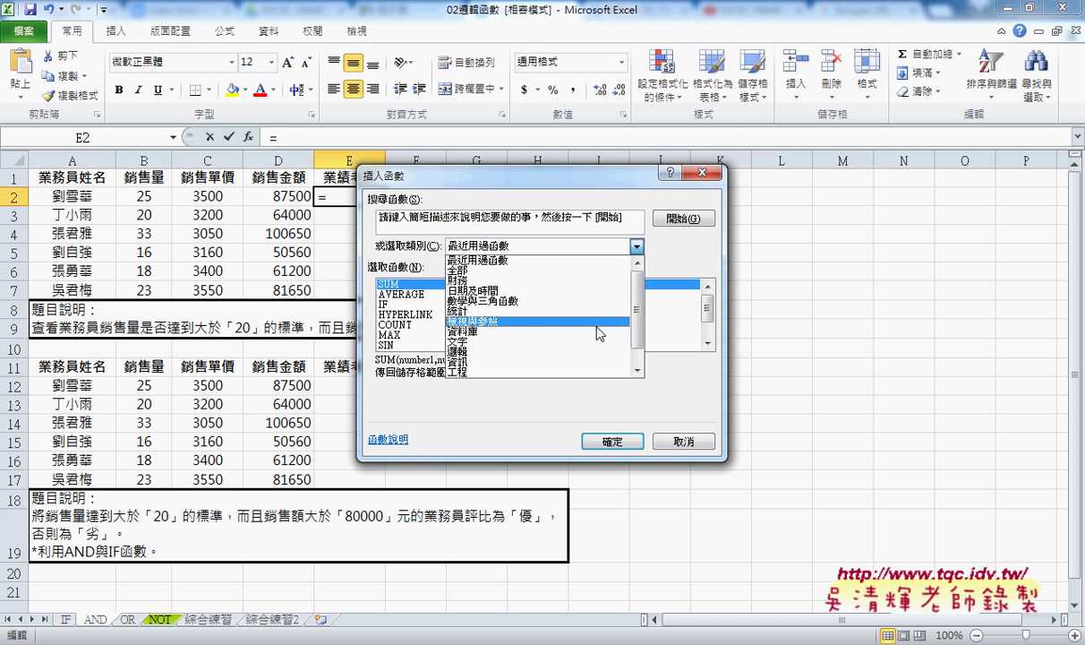
{"action": "left_click", "coordinate": [587, 351]}
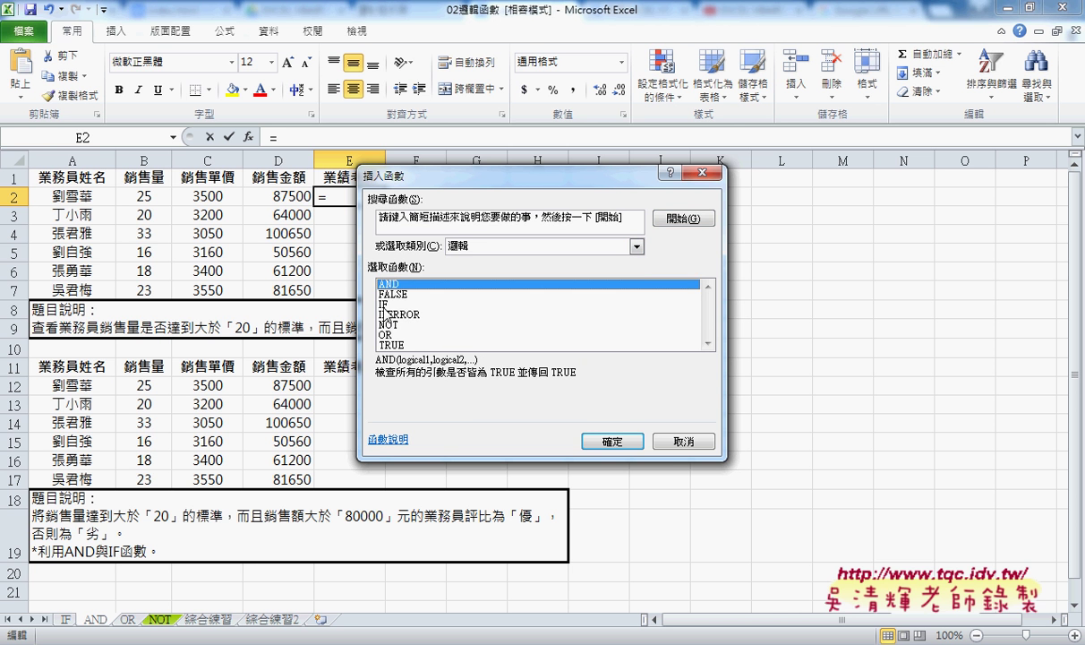
{"action": "left_click", "coordinate": [491, 304]}
- Enter and(B2>20,D2>80000) as the IF logical test, referencing cells B2 and D2
{"action": "left_click", "coordinate": [612, 442]}
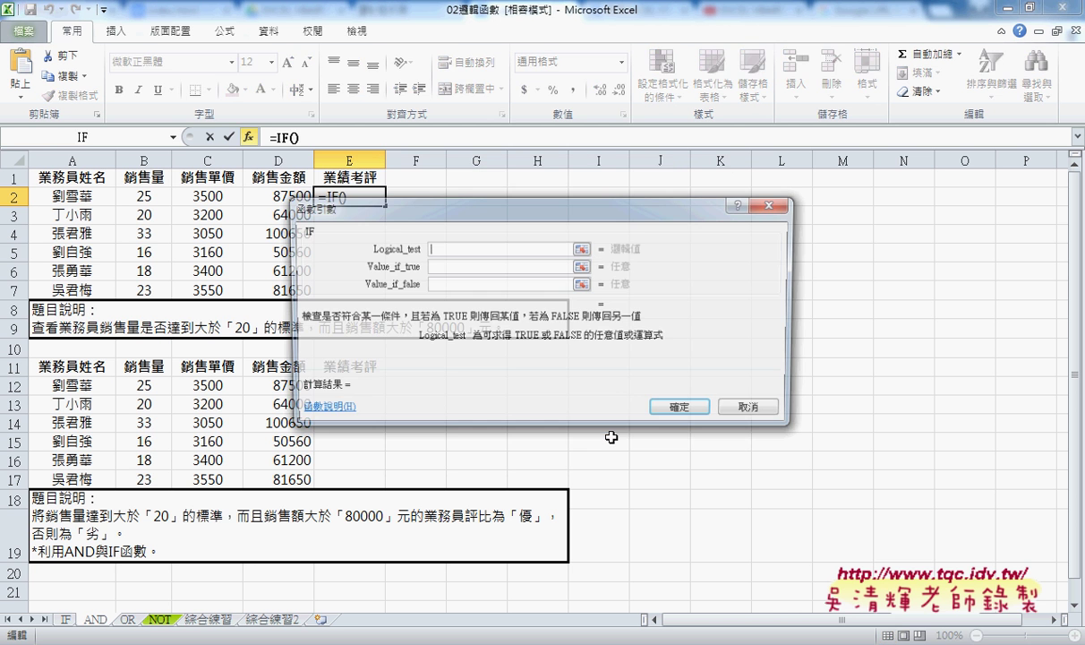
{"action": "mouse_move", "coordinate": [549, 200]}
{"action": "left_mouse_down"}
{"action": "mouse_move", "coordinate": [729, 192]}
{"action": "mouse_move", "coordinate": [707, 163]}
{"action": "left_mouse_up"}
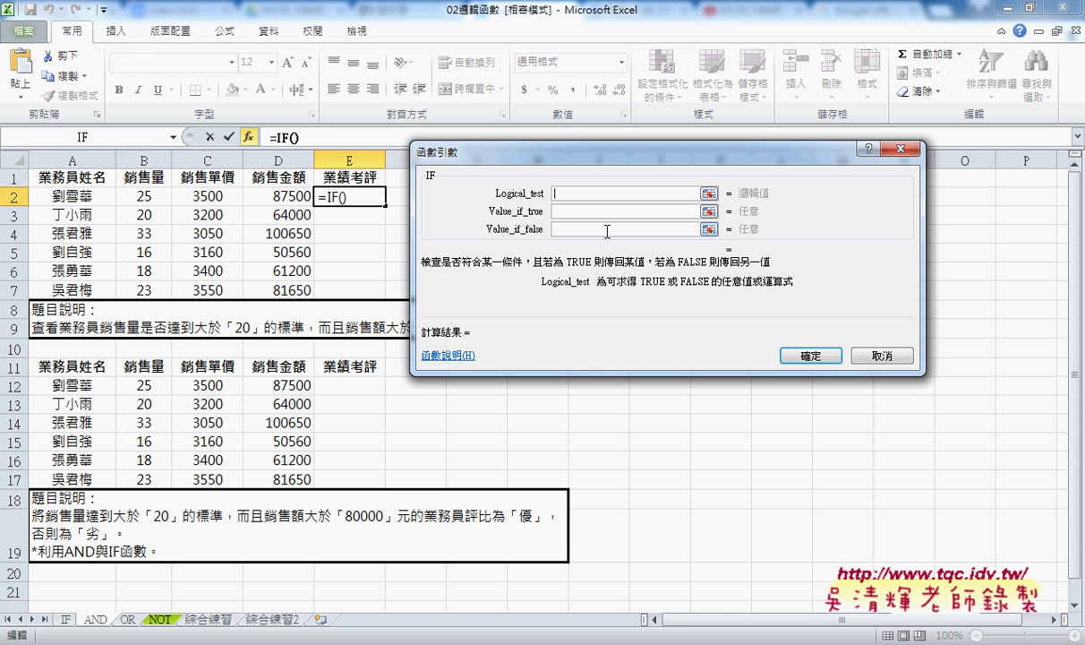
{"action": "type", "text": "a"}
{"action": "type", "text": "nd"}
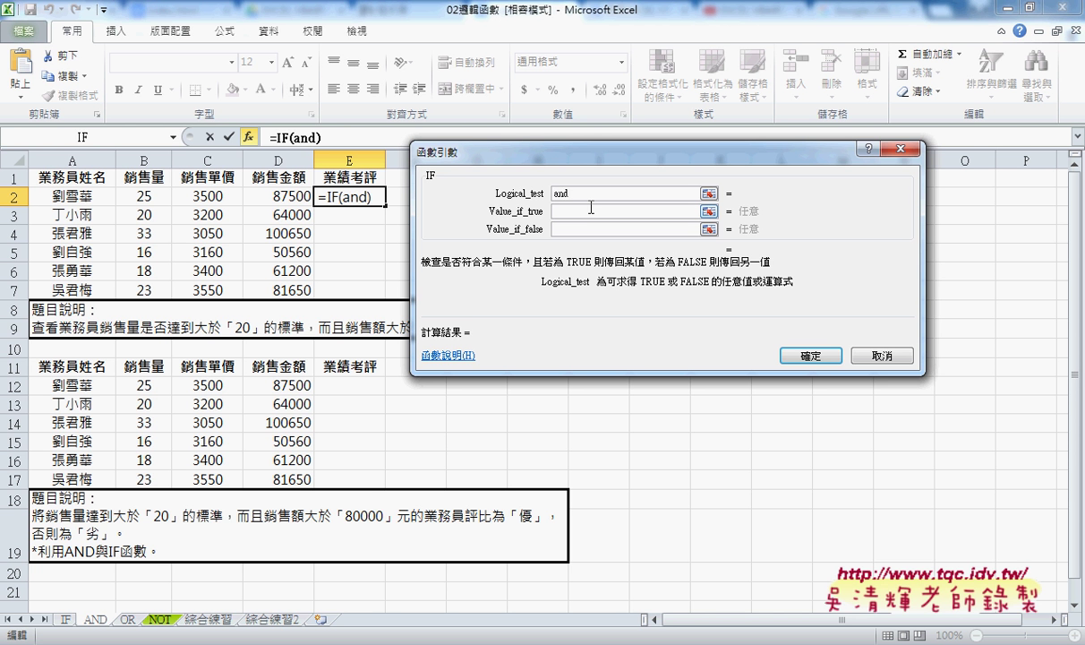
{"action": "type", "text": "("}
{"action": "left_click", "coordinate": [144, 195]}
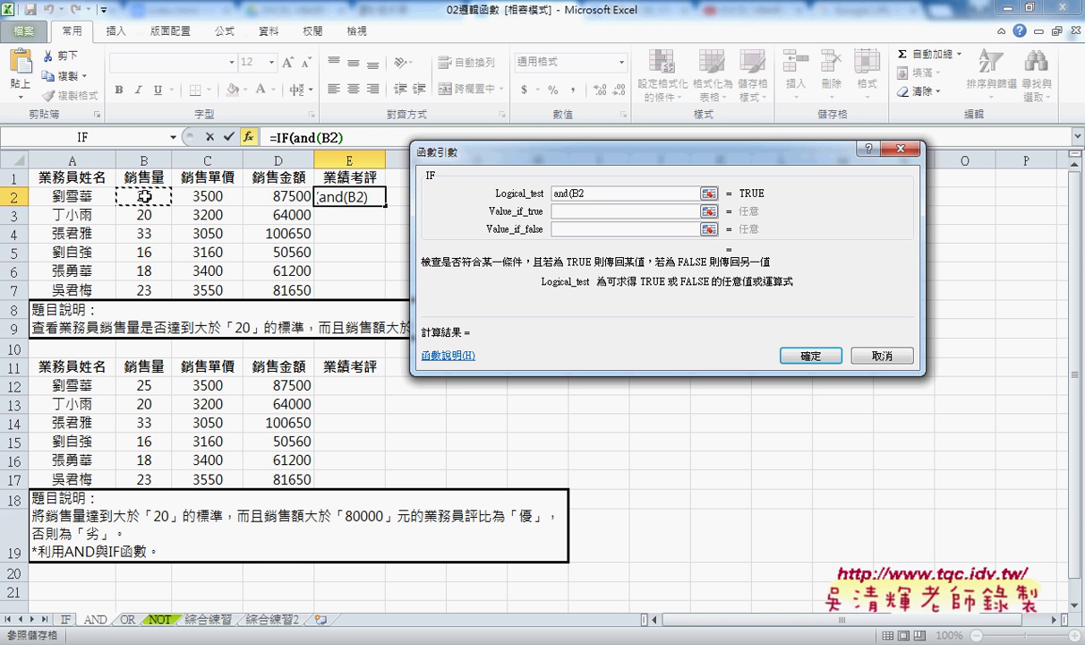
{"action": "type", "text": ">2"}
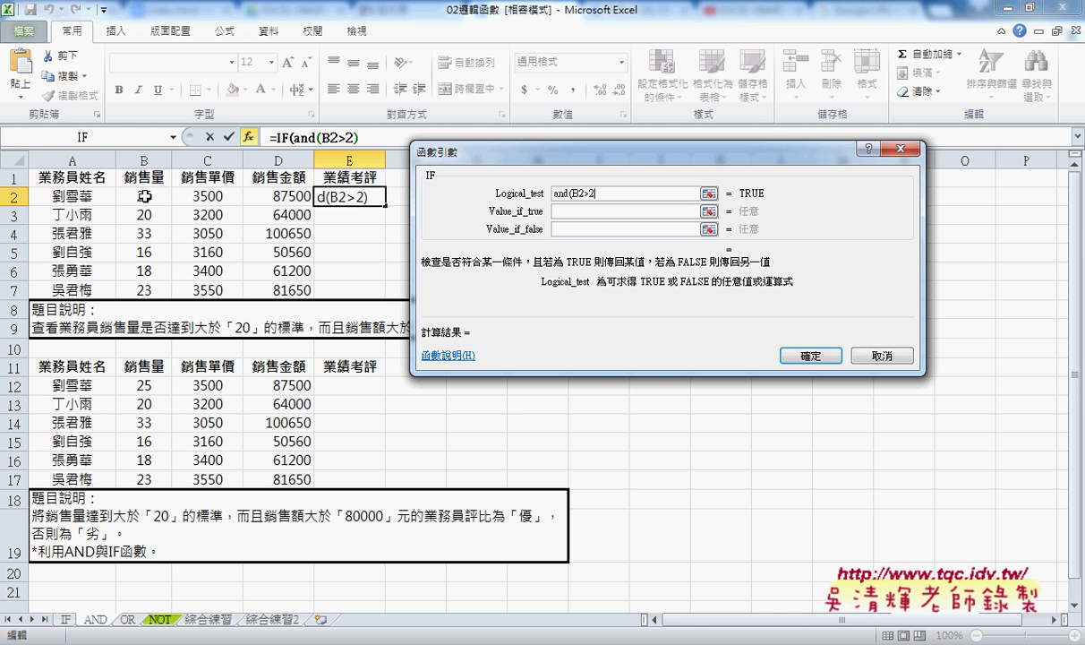
{"action": "type", "text": "0"}
{"action": "type", "text": ","}
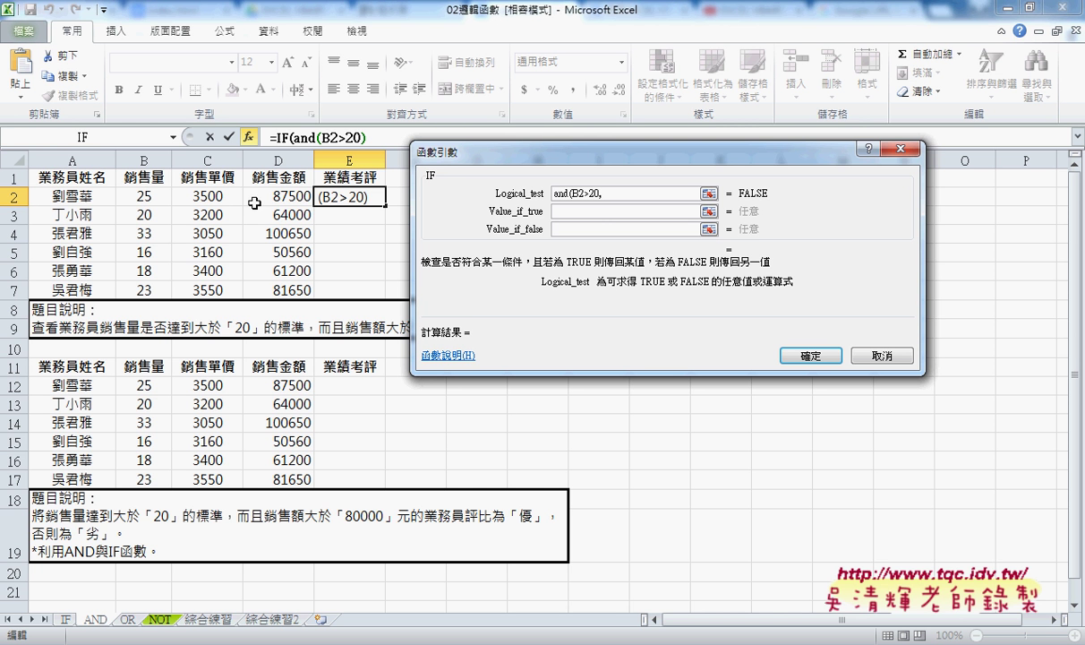
{"action": "left_click", "coordinate": [296, 194]}
{"action": "type", "text": ">"}
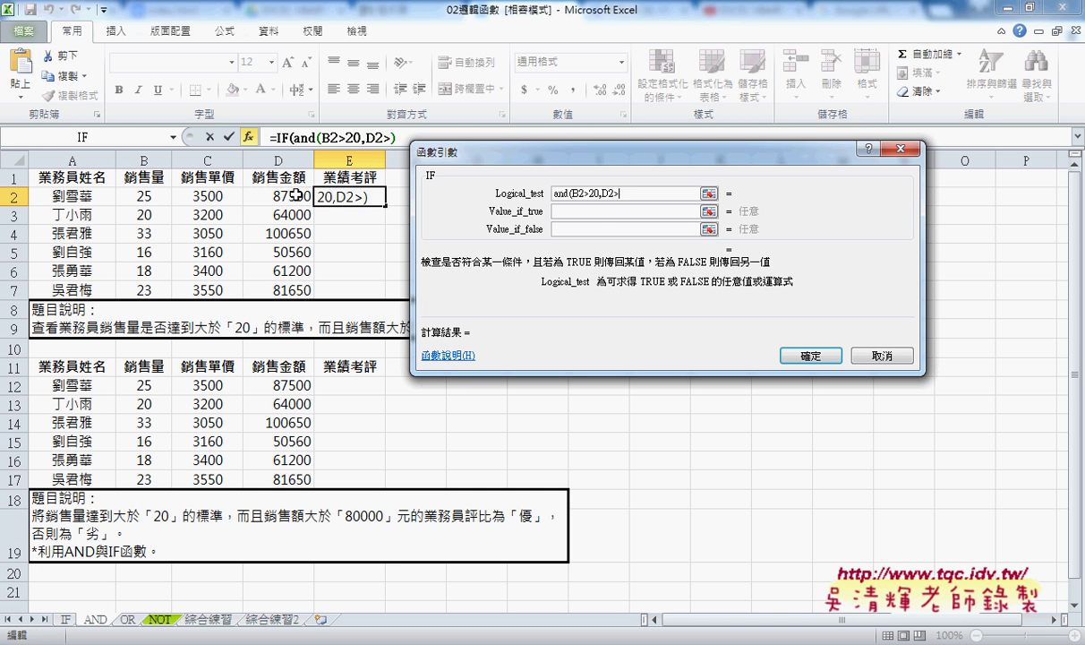
{"action": "type", "text": "8000"}
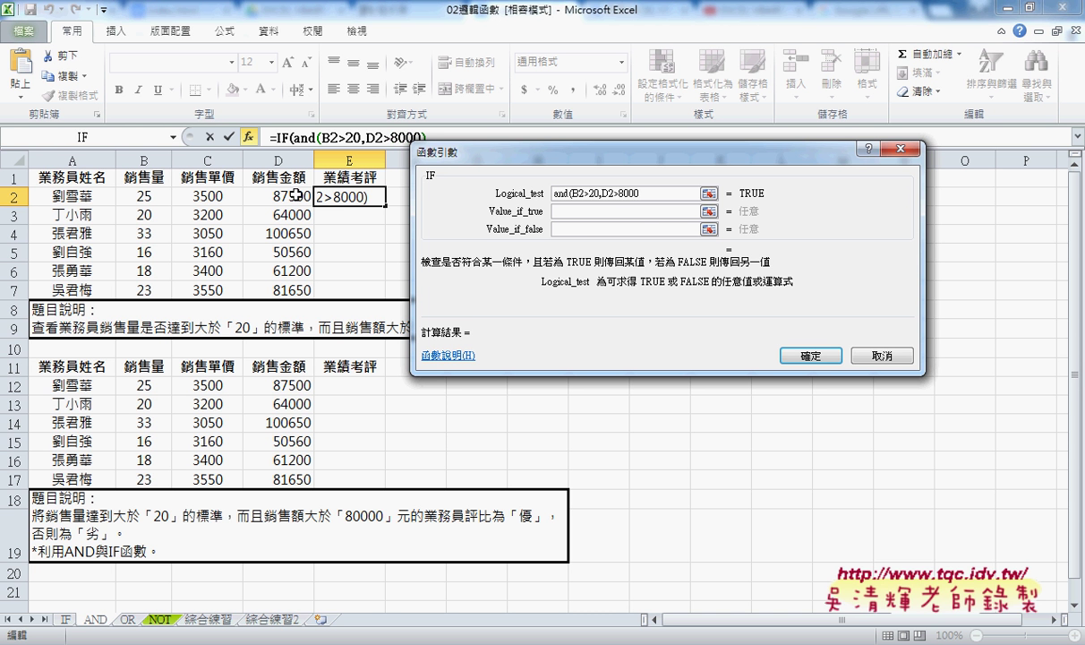
{"action": "type", "text": "0"}
{"action": "type", "text": ","}
{"action": "key", "text": "BackSpace"}
{"action": "type", "text": ")"}
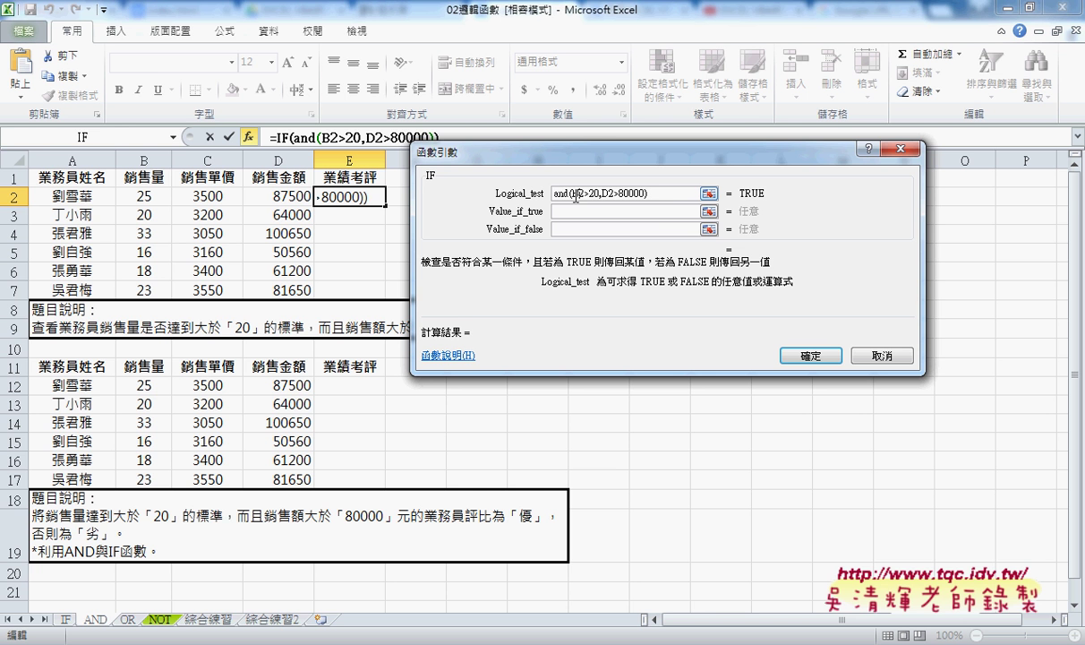
{"action": "left_click_drag", "start_coordinate": [571, 194], "coordinate": [645, 194]}
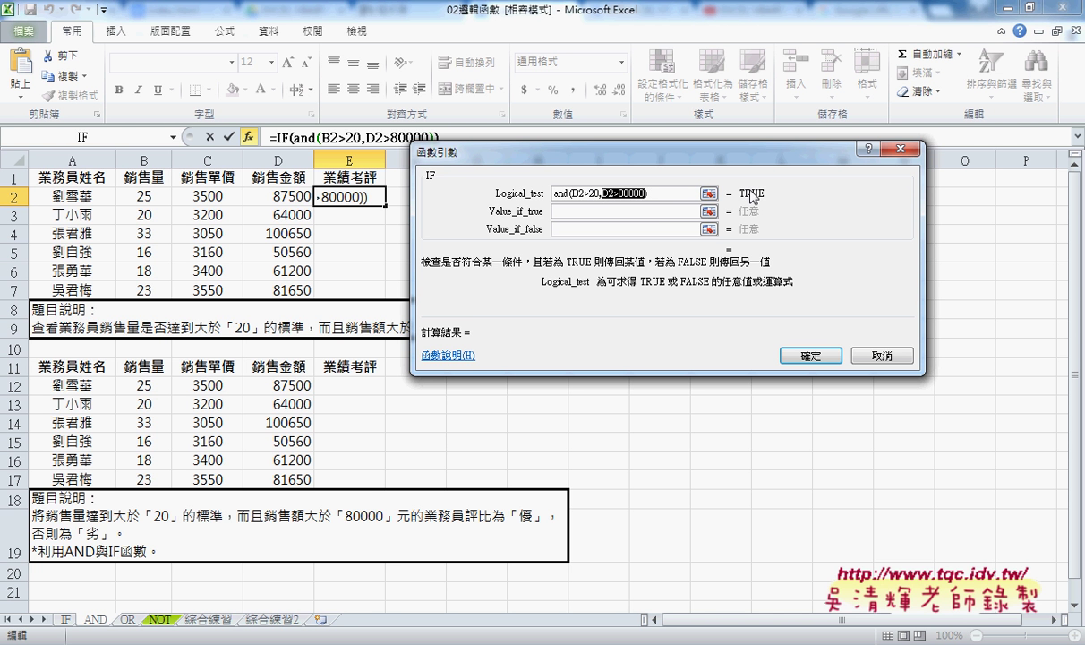
- Set the IF results to 優 when true and 劣 when false, and confirm the E2 formula
{"action": "left_click", "coordinate": [581, 215]}
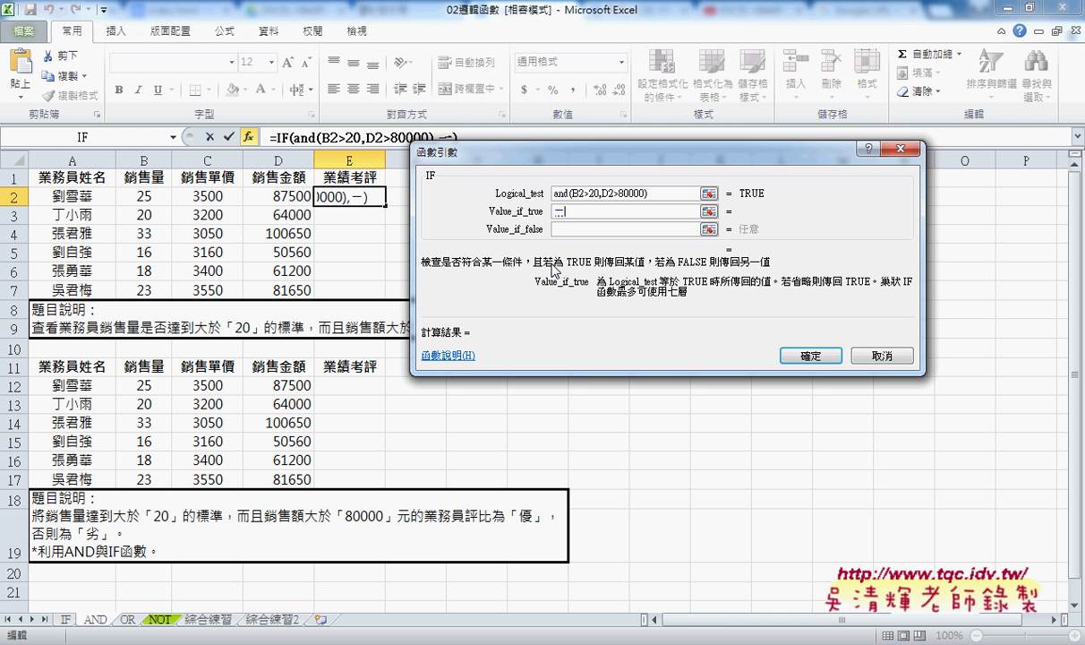
{"action": "type", "text": "優"}
{"action": "key", "text": "Tab"}
{"action": "type", "text": "列"}
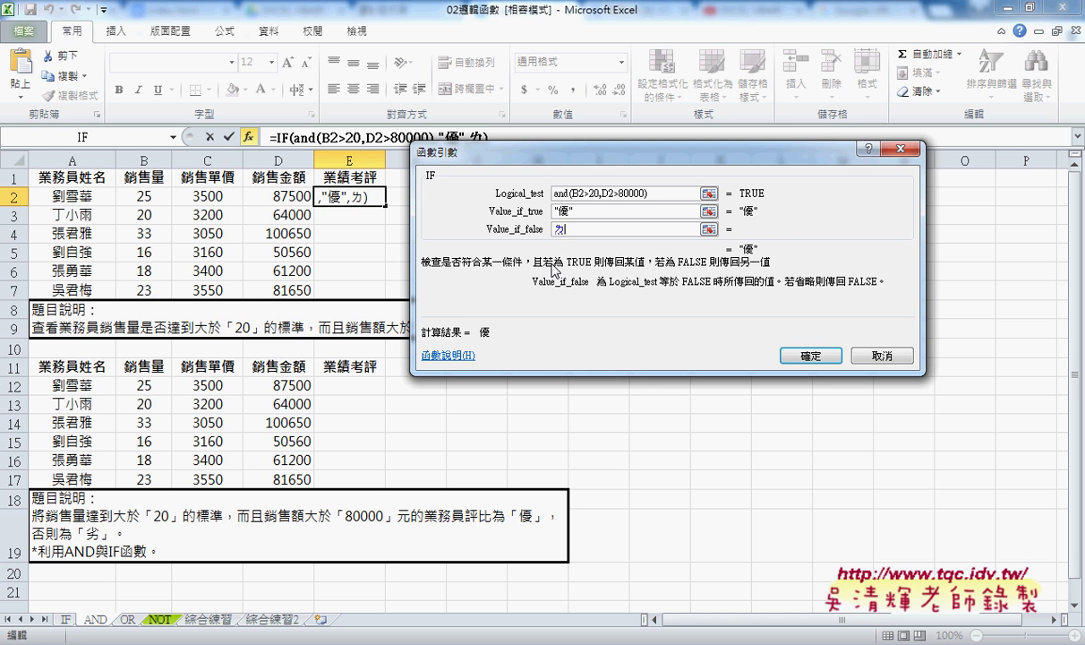
{"action": "key", "text": "Down"}
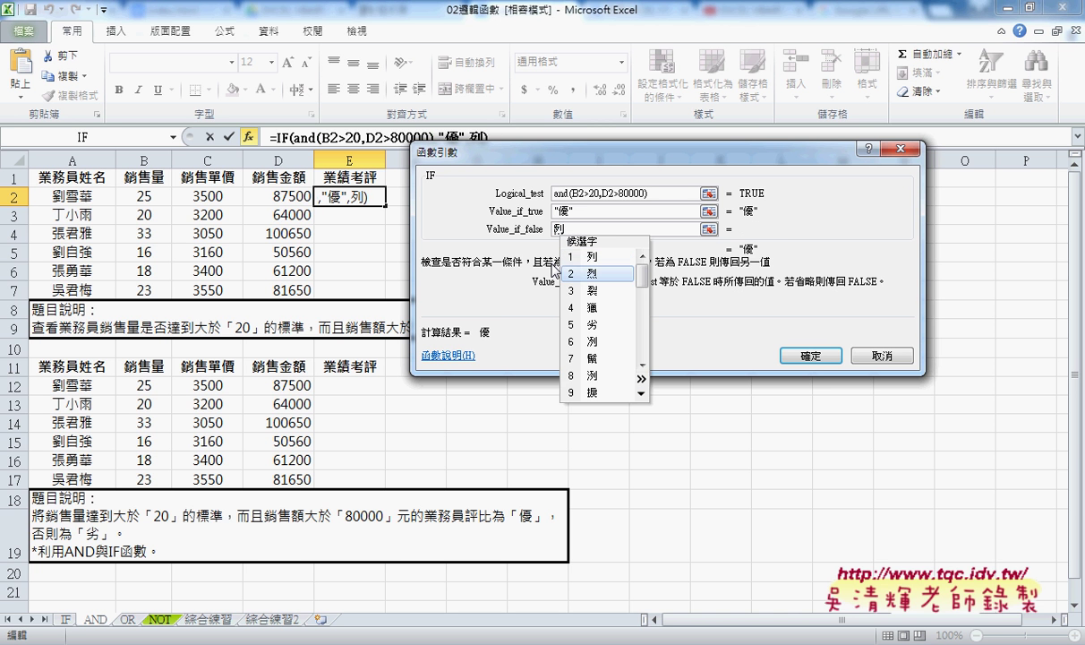
{"action": "key", "text": "Down"}
{"action": "key", "text": "Down"}
{"action": "key", "text": "Down"}
{"action": "key", "text": "Return"}
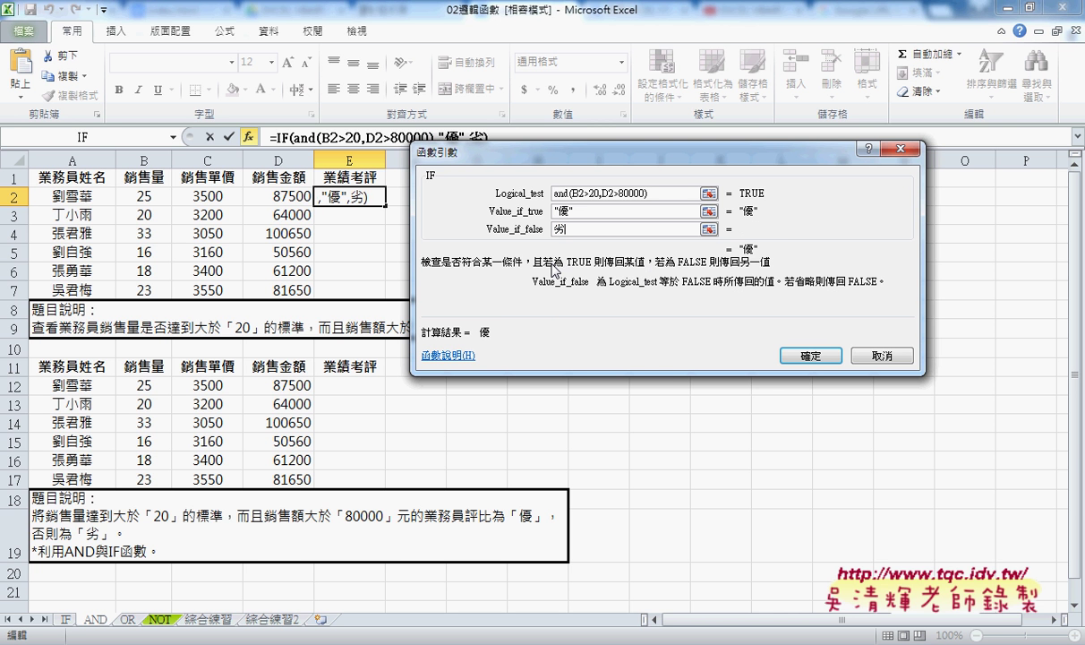
{"action": "left_click", "coordinate": [551, 211]}
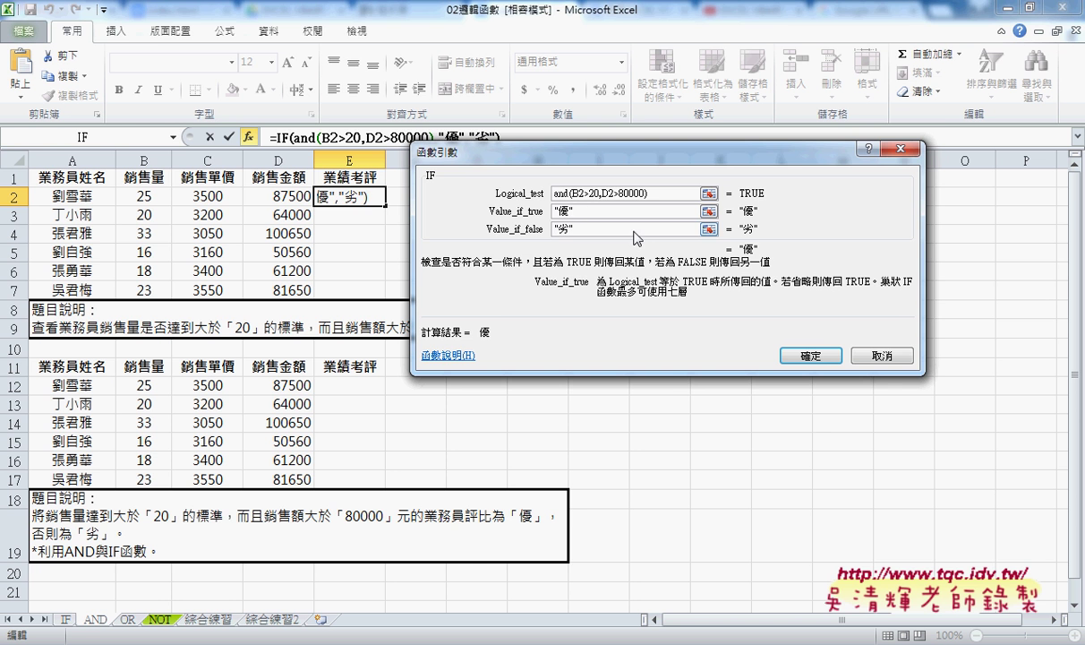
{"action": "left_click", "coordinate": [809, 355]}
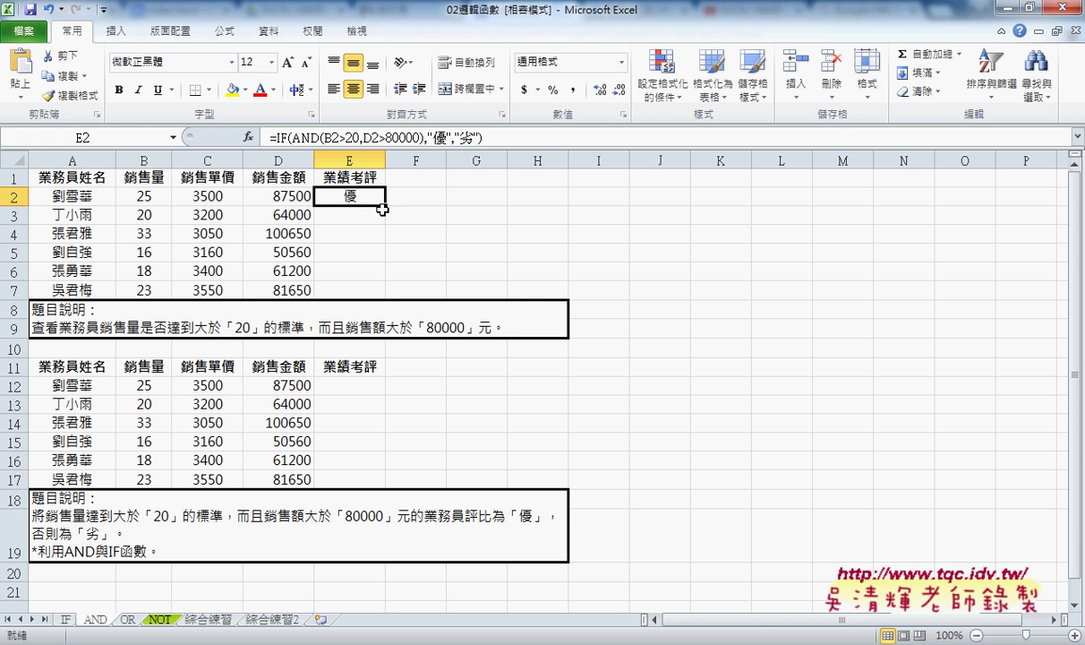
- Fill the E2 rating formula down to E7 and verify the results for rows 3, 5 and 6
{"action": "left_click_drag", "start_coordinate": [385, 206], "coordinate": [388, 301]}
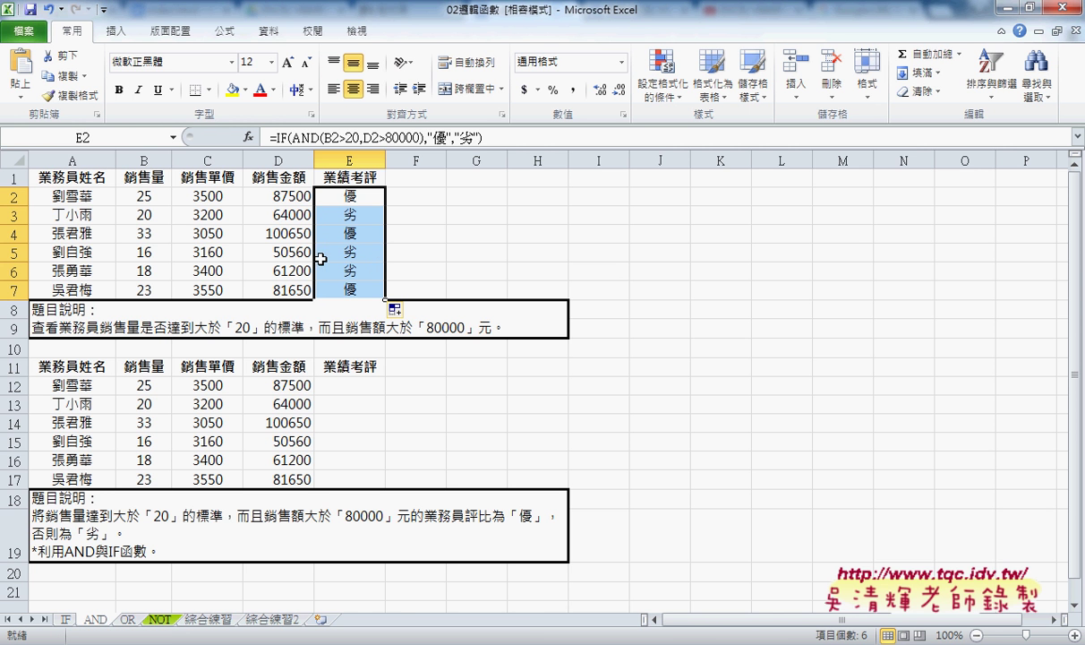
{"action": "left_click_drag", "start_coordinate": [287, 252], "coordinate": [291, 271]}
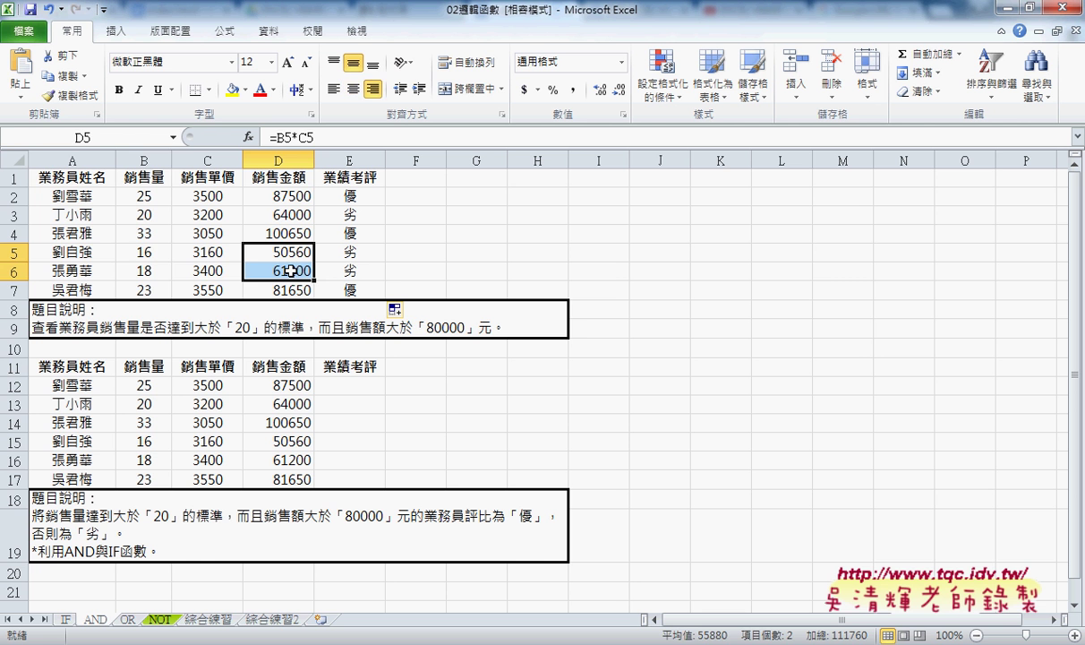
{"action": "left_click_drag", "start_coordinate": [145, 251], "coordinate": [145, 270]}
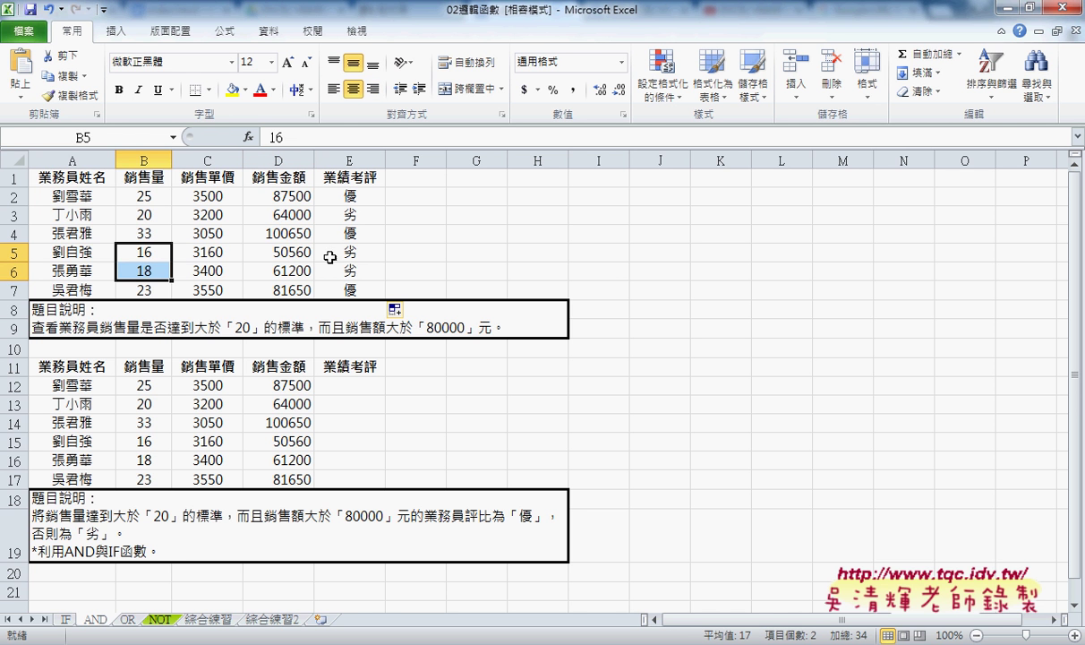
{"action": "left_click_drag", "start_coordinate": [335, 250], "coordinate": [336, 269]}
{"action": "left_click", "coordinate": [146, 215]}
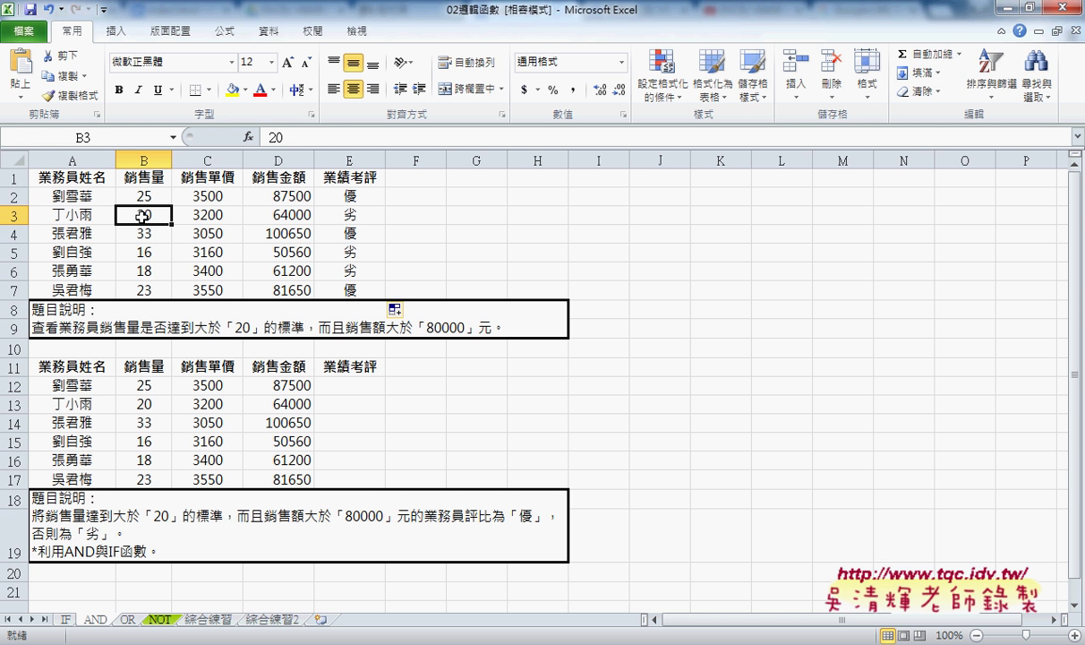
{"action": "left_click", "coordinate": [416, 180]}
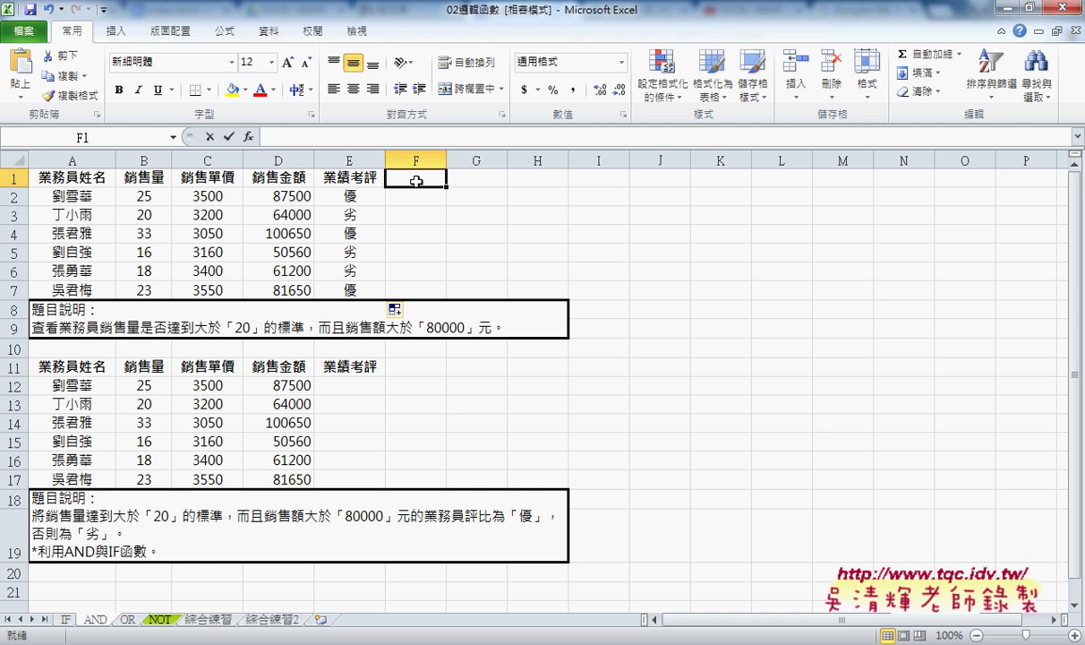
- Enter the heading VBA in cell F1
{"action": "type", "text": "VBA"}
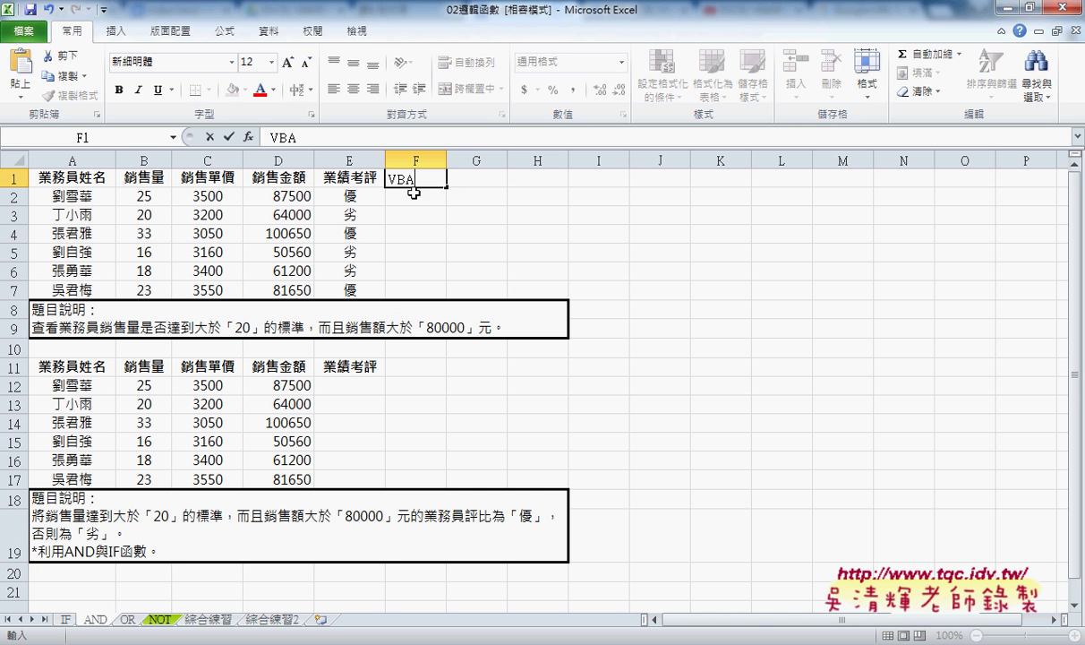
{"action": "key", "text": "Return"}
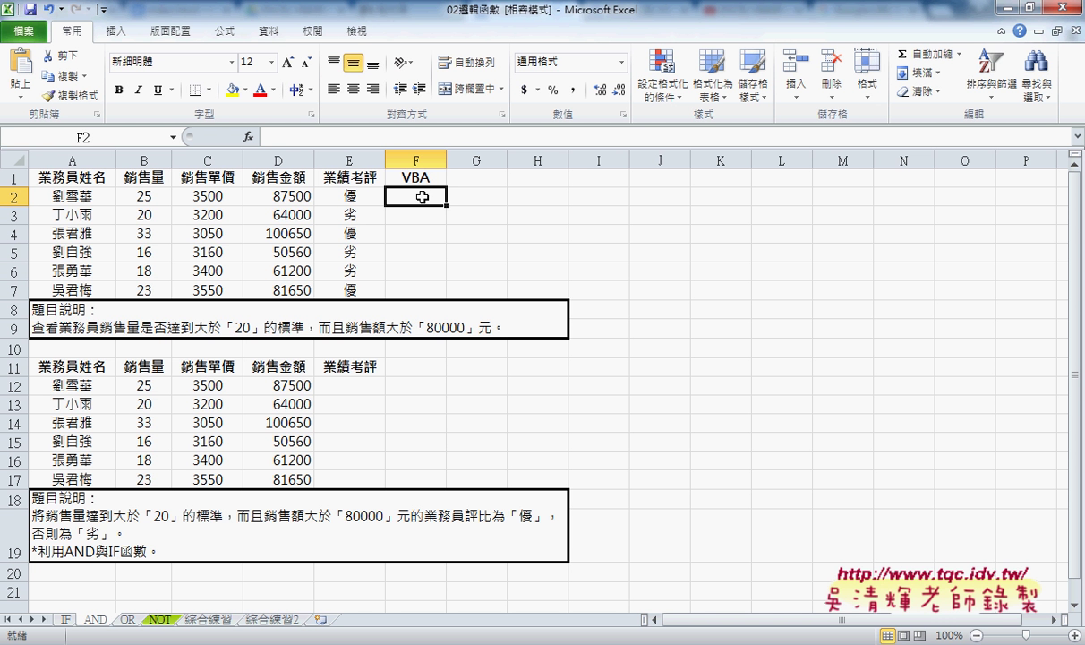
- Open the Visual Basic editor and insert a new code module into the workbook's project
{"action": "left_click", "coordinate": [353, 204]}
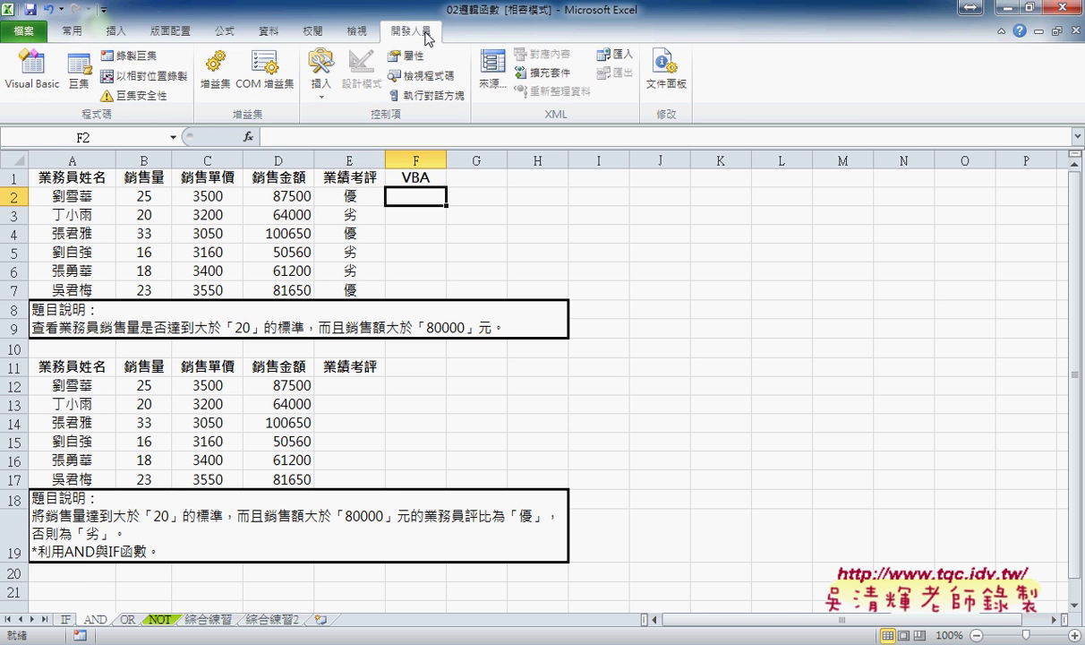
{"action": "left_click", "coordinate": [50, 87]}
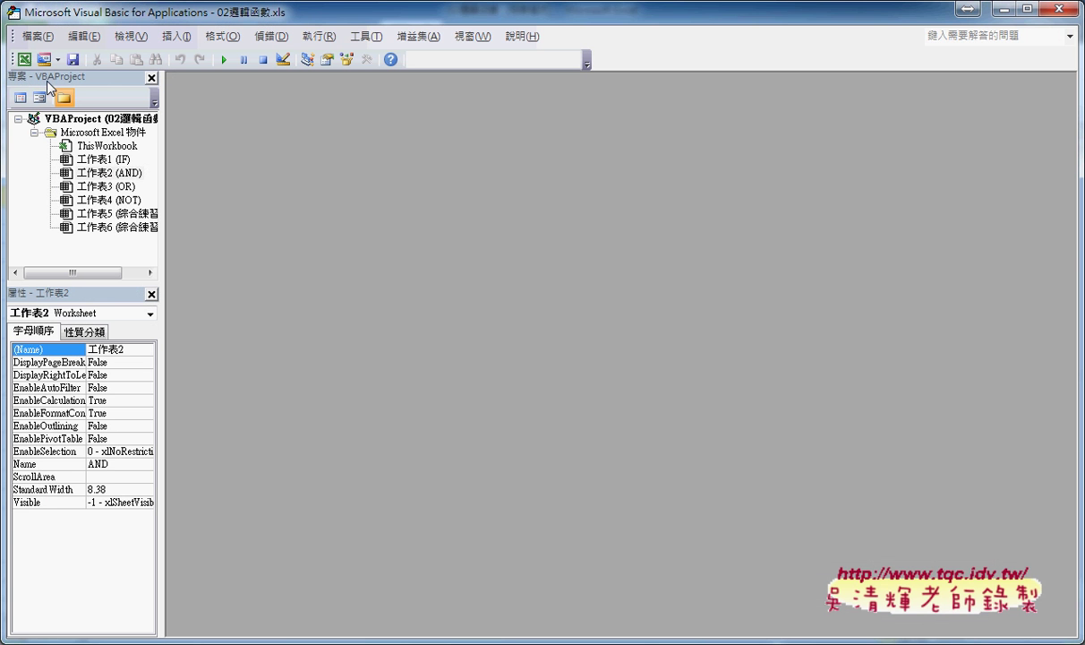
{"action": "mouse_move", "coordinate": [77, 14]}
{"action": "left_mouse_down"}
{"action": "mouse_move", "coordinate": [206, 123]}
{"action": "mouse_move", "coordinate": [172, 95]}
{"action": "left_mouse_up"}
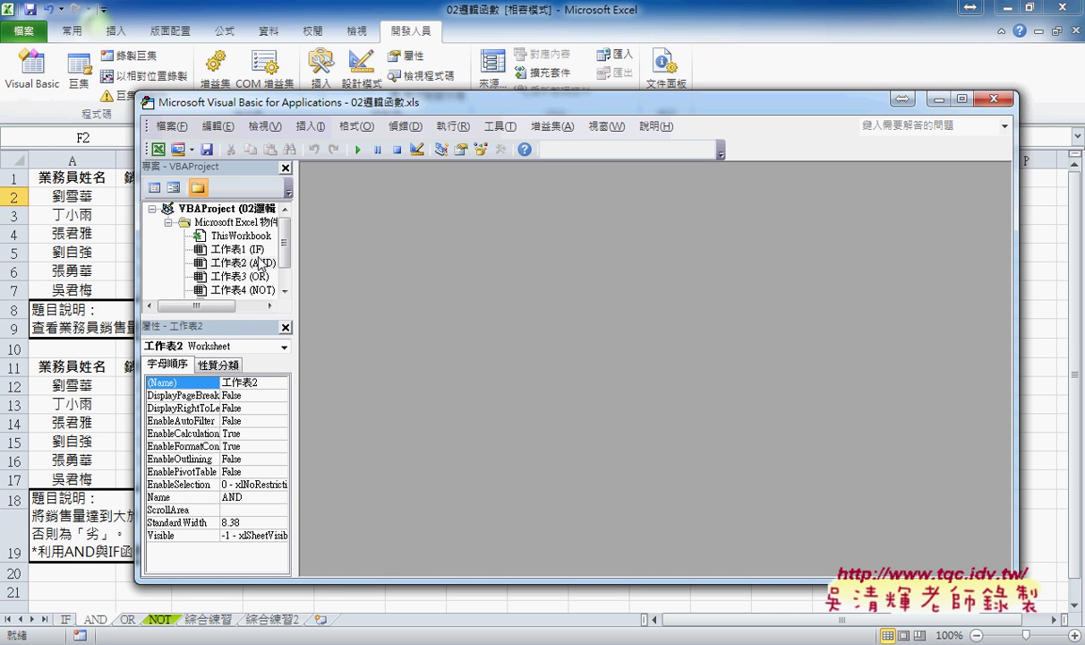
{"action": "left_click_drag", "start_coordinate": [237, 316], "coordinate": [237, 412]}
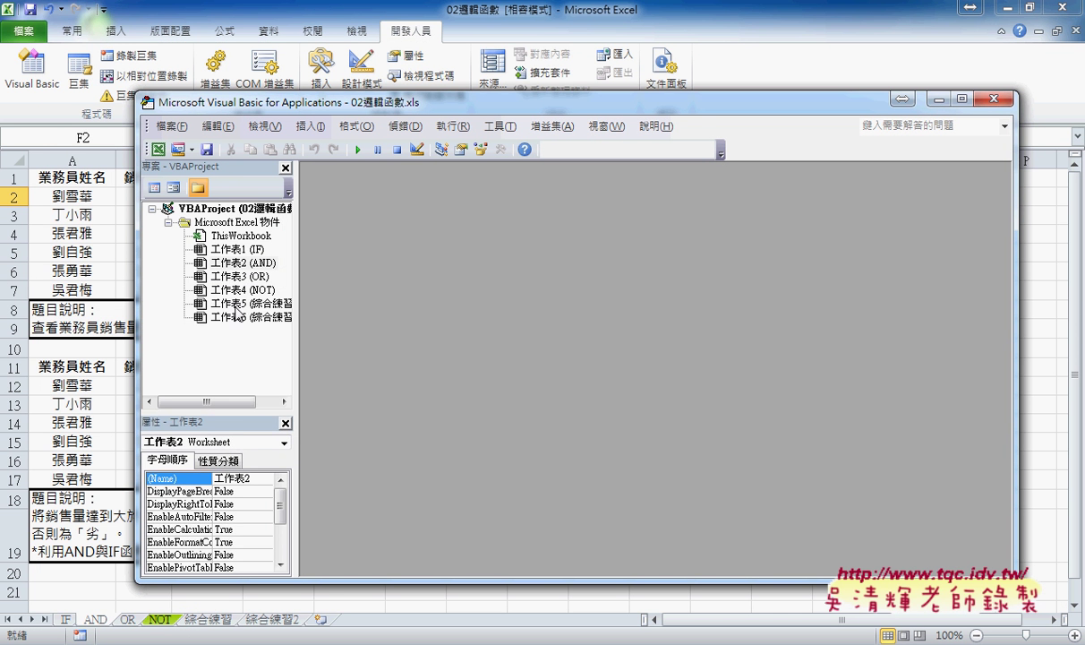
{"action": "right_click", "coordinate": [234, 251]}
{"action": "mouse_move", "coordinate": [288, 321]}
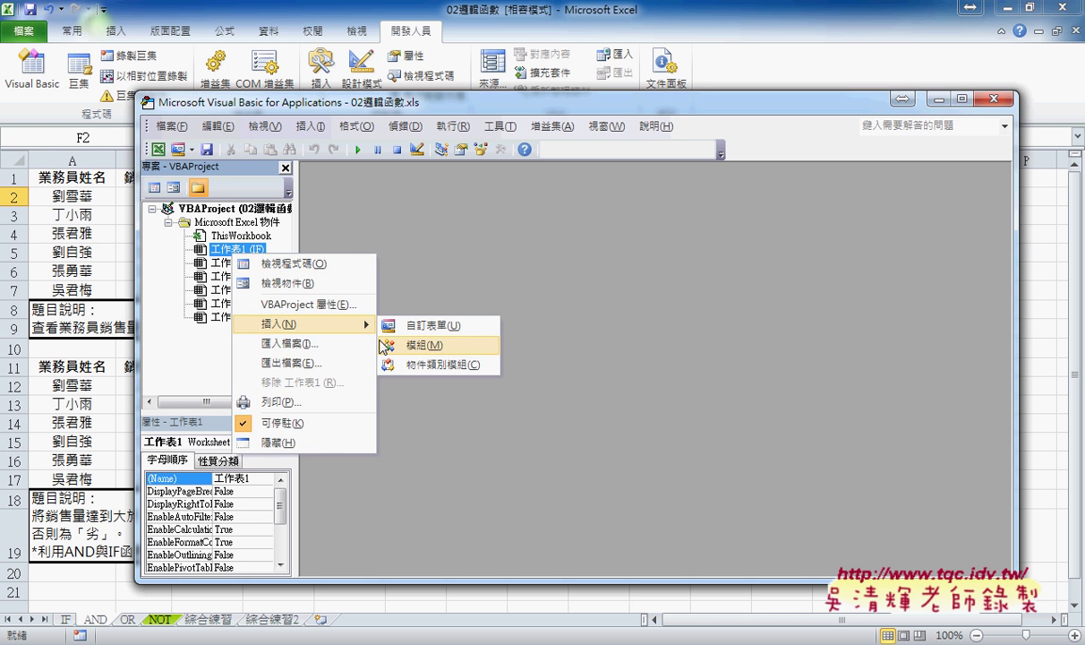
{"action": "left_click", "coordinate": [439, 358]}
- Maximize the Module1 code window, open Add Procedure, then cancel it
{"action": "double_click", "coordinate": [464, 197]}
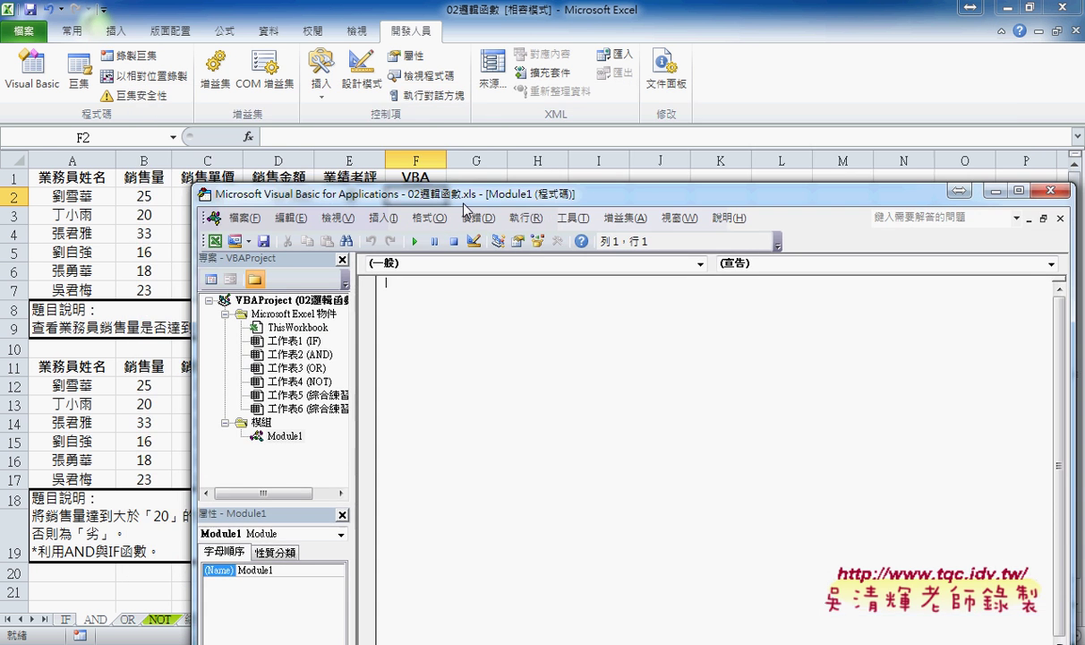
{"action": "left_click_drag", "start_coordinate": [383, 103], "coordinate": [489, 254]}
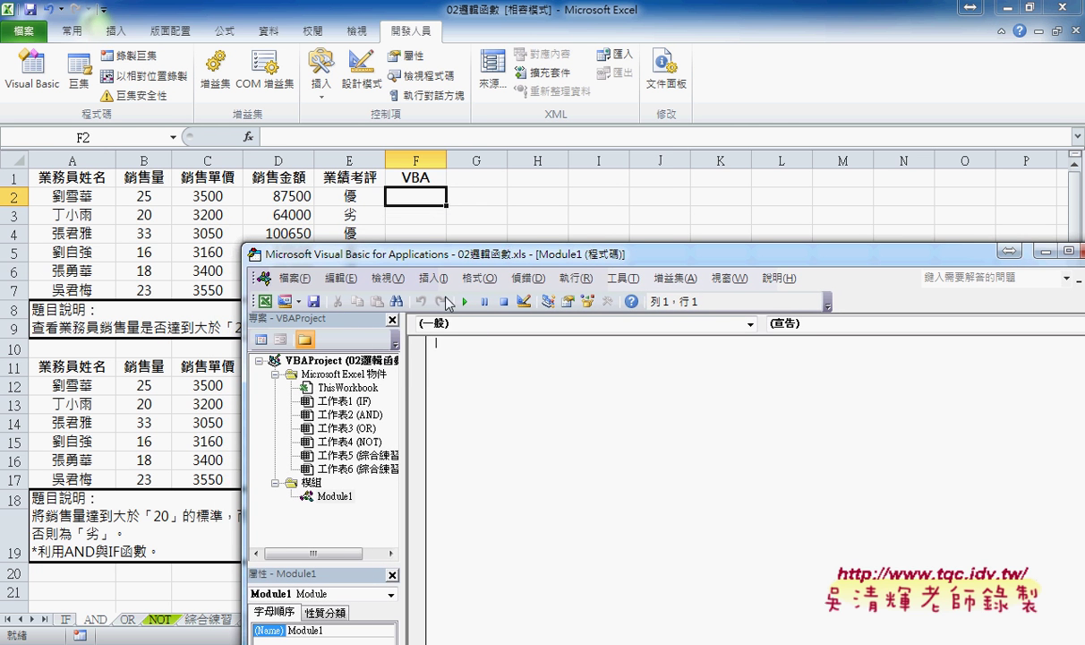
{"action": "left_click", "coordinate": [433, 278]}
{"action": "left_click", "coordinate": [437, 296]}
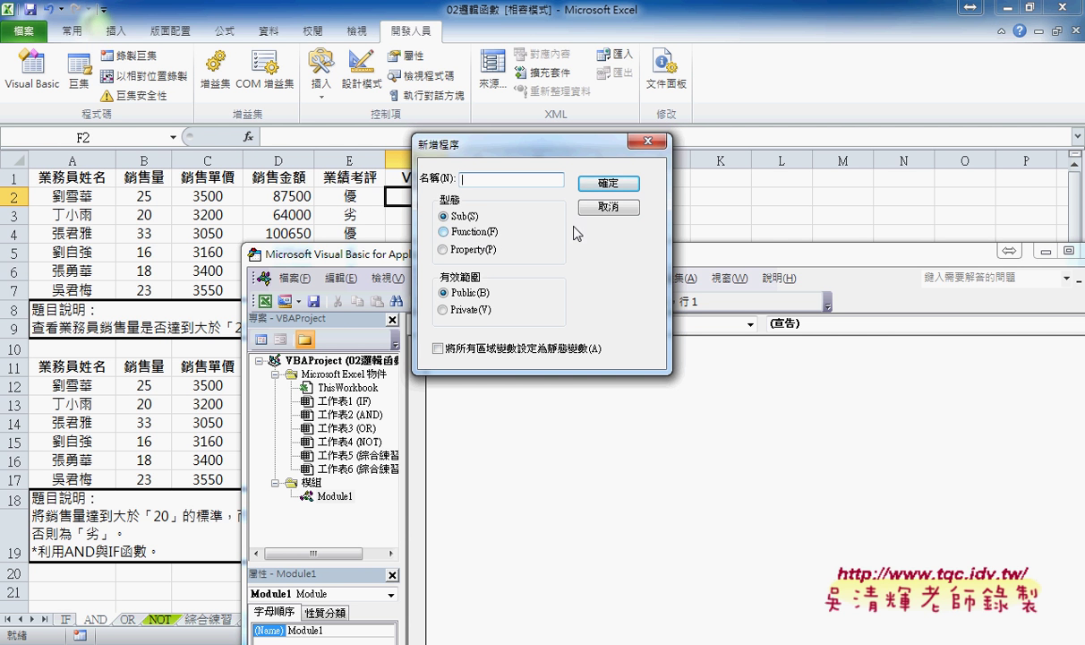
{"action": "left_click", "coordinate": [606, 208]}
{"action": "left_click_drag", "start_coordinate": [509, 255], "coordinate": [453, 142]}
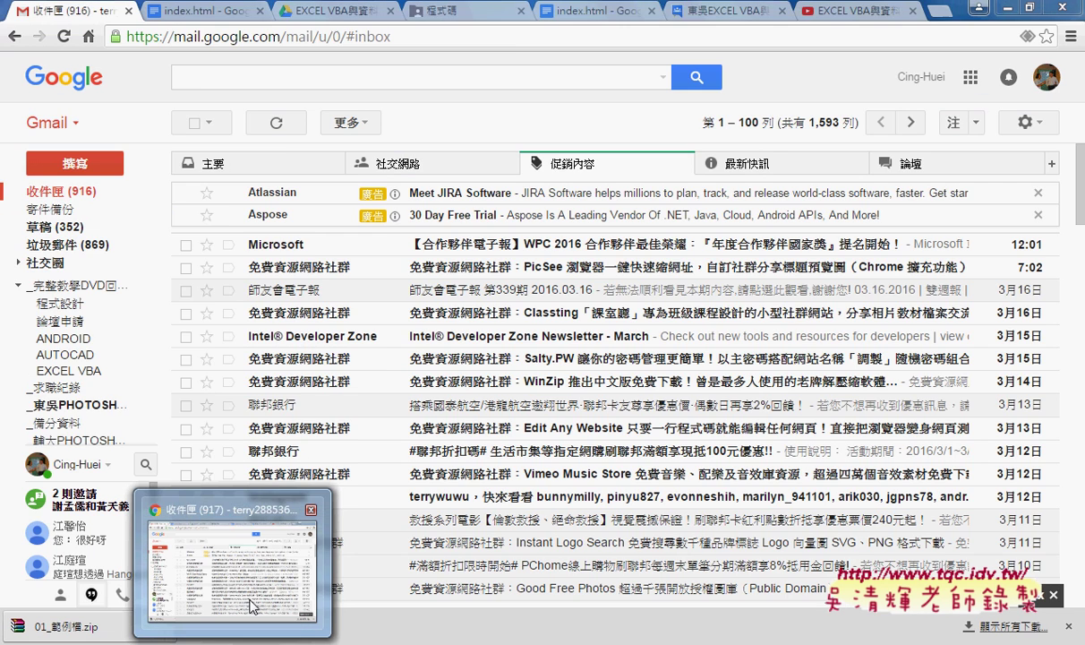
- Switch to the index.html notes document in the browser
{"action": "left_click", "coordinate": [254, 582]}
{"action": "left_click", "coordinate": [449, 14]}
{"action": "left_click", "coordinate": [206, 13]}
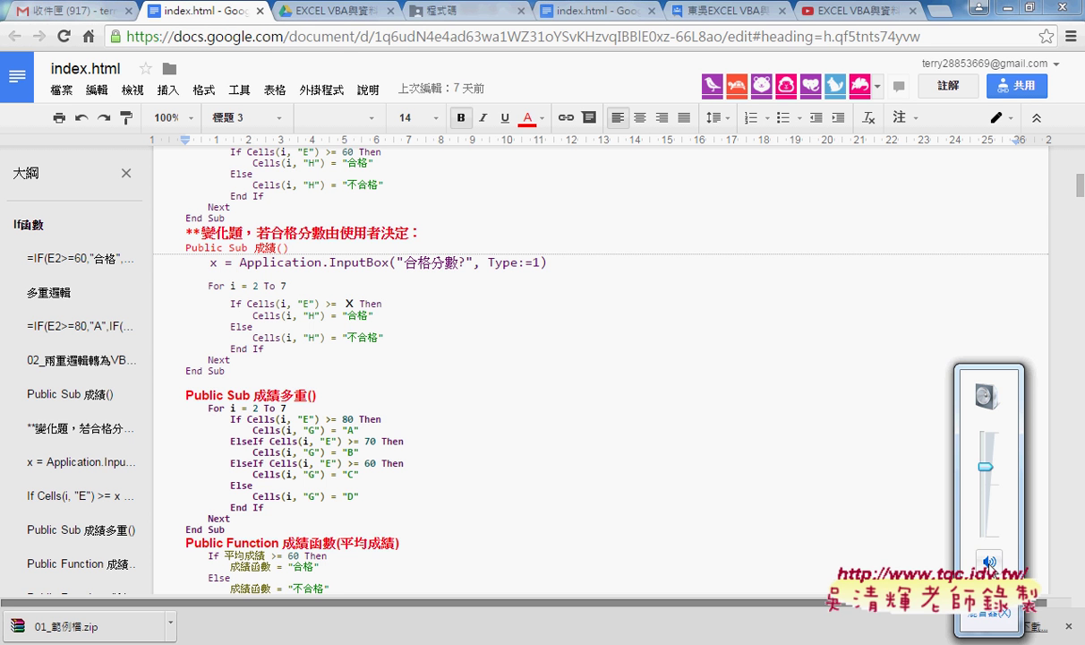
{"action": "left_click", "coordinate": [292, 249]}
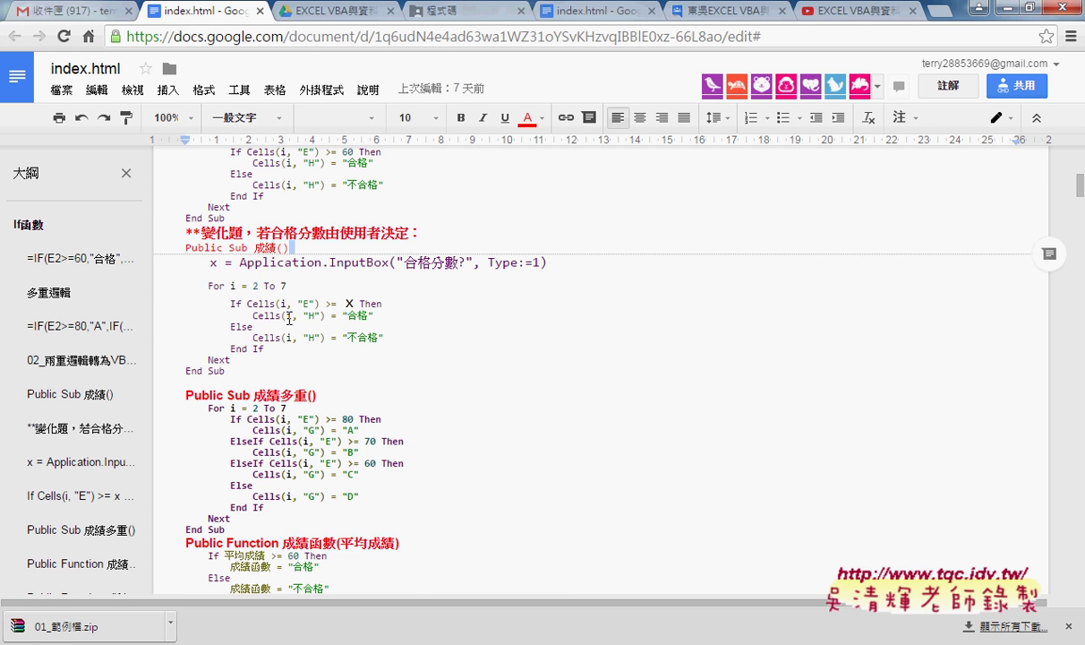
- Scroll to the And函數 section and select the 業績 Sub and 業績函數 Function code
{"action": "scroll", "coordinate": [290, 320], "scroll_direction": "down", "scroll_amount": 2}
{"action": "scroll", "coordinate": [289, 320], "scroll_direction": "down", "scroll_amount": 3}
{"action": "scroll", "coordinate": [289, 320], "scroll_direction": "down", "scroll_amount": 3}
{"action": "scroll", "coordinate": [286, 315], "scroll_direction": "down", "scroll_amount": 3}
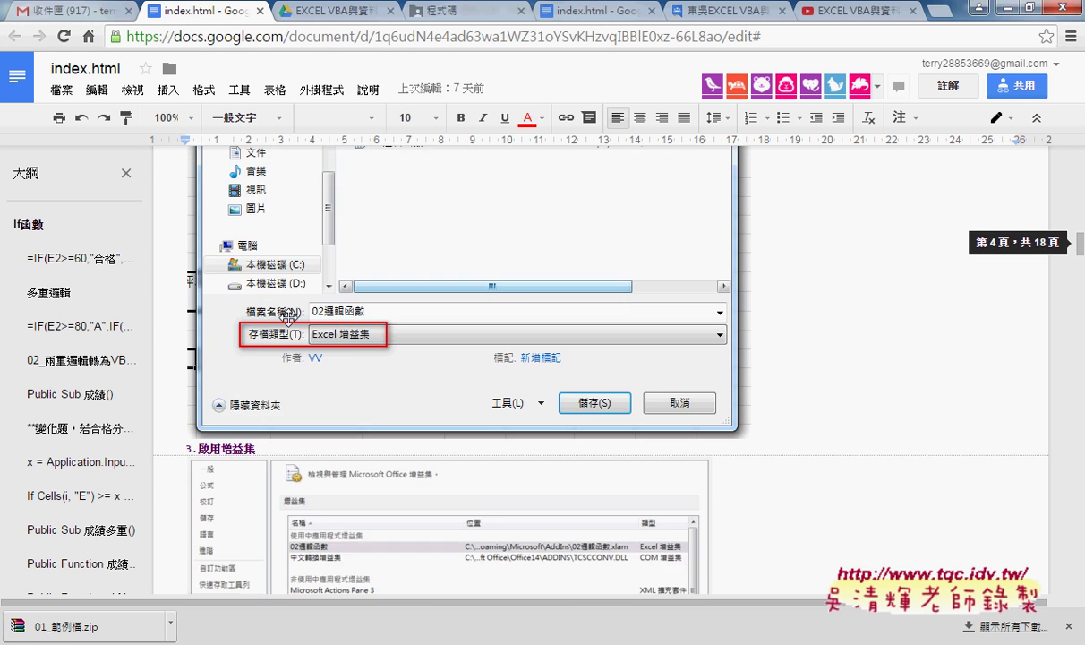
{"action": "scroll", "coordinate": [286, 315], "scroll_direction": "down", "scroll_amount": 5}
{"action": "scroll", "coordinate": [286, 317], "scroll_direction": "down", "scroll_amount": 5}
{"action": "scroll", "coordinate": [286, 317], "scroll_direction": "down", "scroll_amount": 5}
{"action": "scroll", "coordinate": [289, 318], "scroll_direction": "down", "scroll_amount": 5}
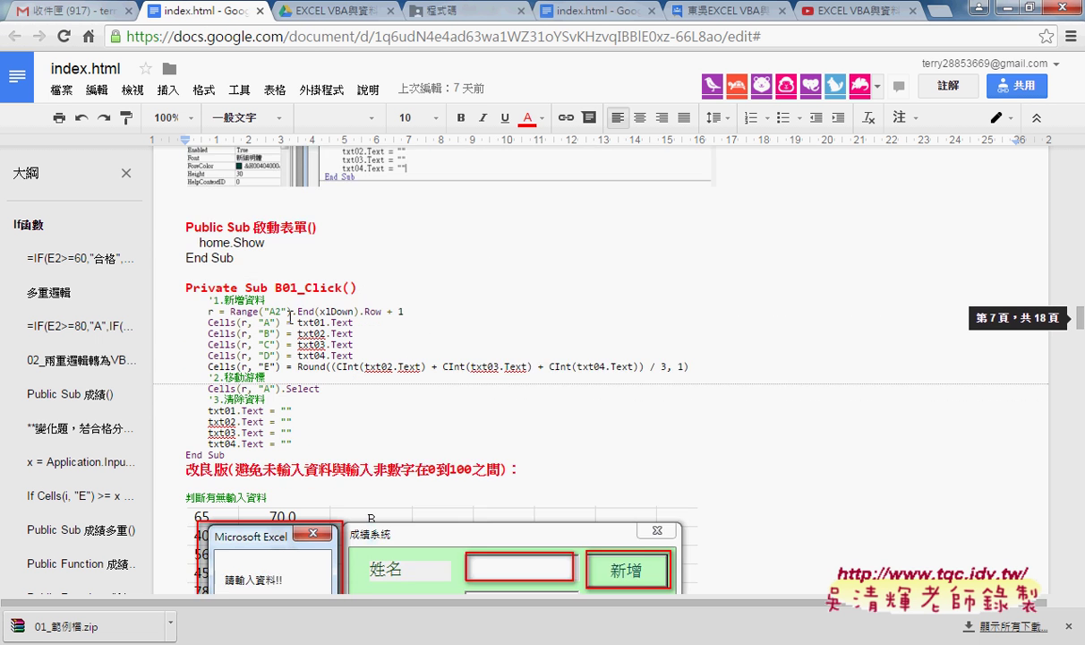
{"action": "scroll", "coordinate": [290, 317], "scroll_direction": "down", "scroll_amount": 1}
{"action": "scroll", "coordinate": [289, 317], "scroll_direction": "down", "scroll_amount": 1}
{"action": "scroll", "coordinate": [290, 313], "scroll_direction": "down", "scroll_amount": 5}
{"action": "scroll", "coordinate": [288, 305], "scroll_direction": "down", "scroll_amount": 5}
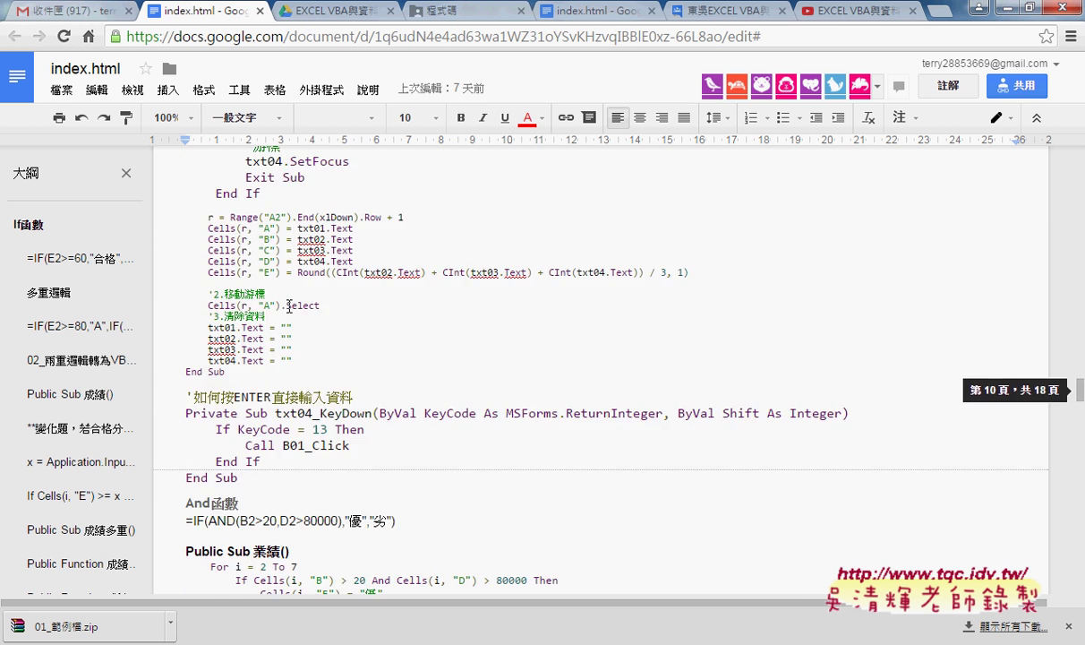
{"action": "scroll", "coordinate": [289, 306], "scroll_direction": "down", "scroll_amount": 4}
{"action": "scroll", "coordinate": [269, 295], "scroll_direction": "down", "scroll_amount": 1}
{"action": "scroll", "coordinate": [212, 270], "scroll_direction": "up", "scroll_amount": 1}
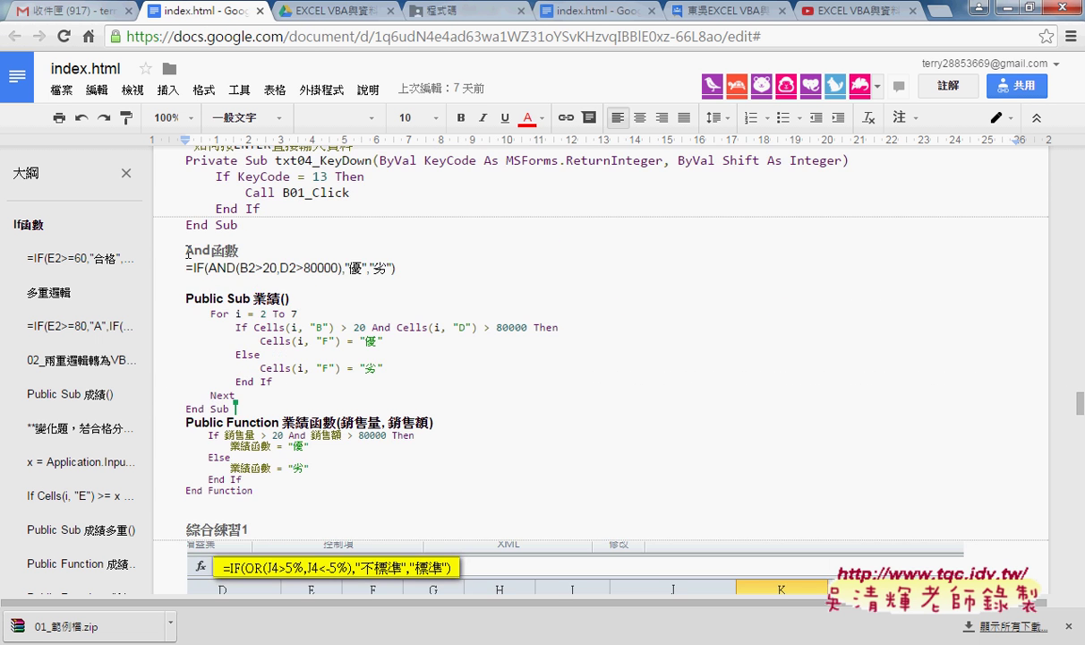
{"action": "left_click_drag", "start_coordinate": [187, 252], "coordinate": [250, 252]}
{"action": "mouse_move", "coordinate": [397, 268]}
{"action": "left_mouse_down"}
{"action": "mouse_move", "coordinate": [187, 269]}
{"action": "mouse_move", "coordinate": [315, 407]}
{"action": "mouse_move", "coordinate": [308, 489]}
{"action": "left_mouse_up"}
{"action": "key", "text": "ctrl+c"}
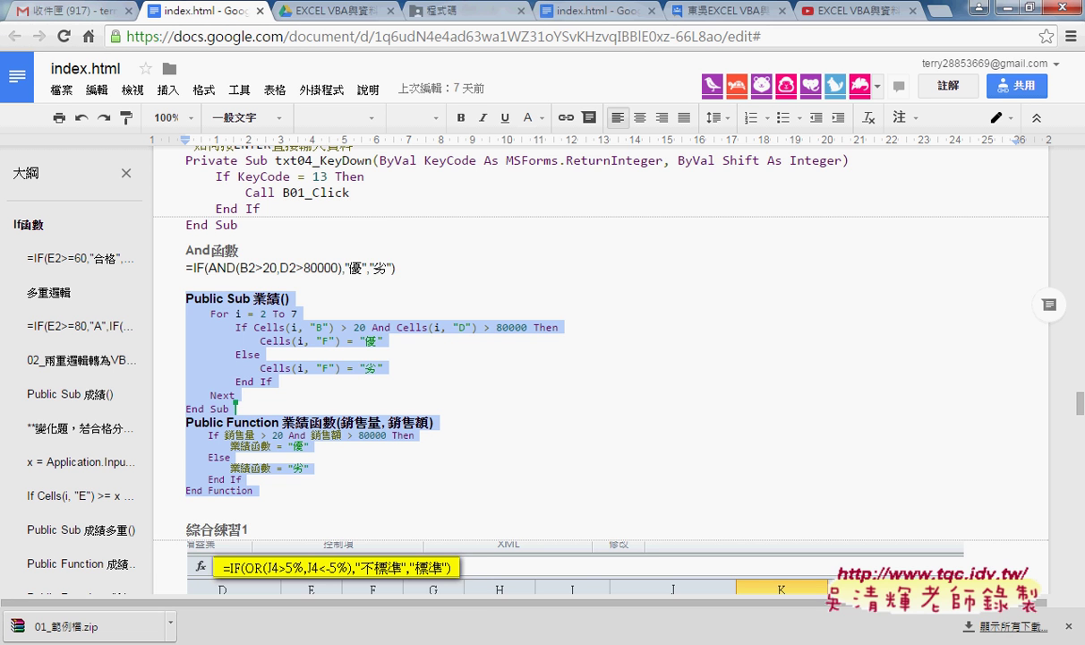
- Paste the copied 業績 Sub and 業績函數 Function code into Module1
{"action": "left_click", "coordinate": [381, 550]}
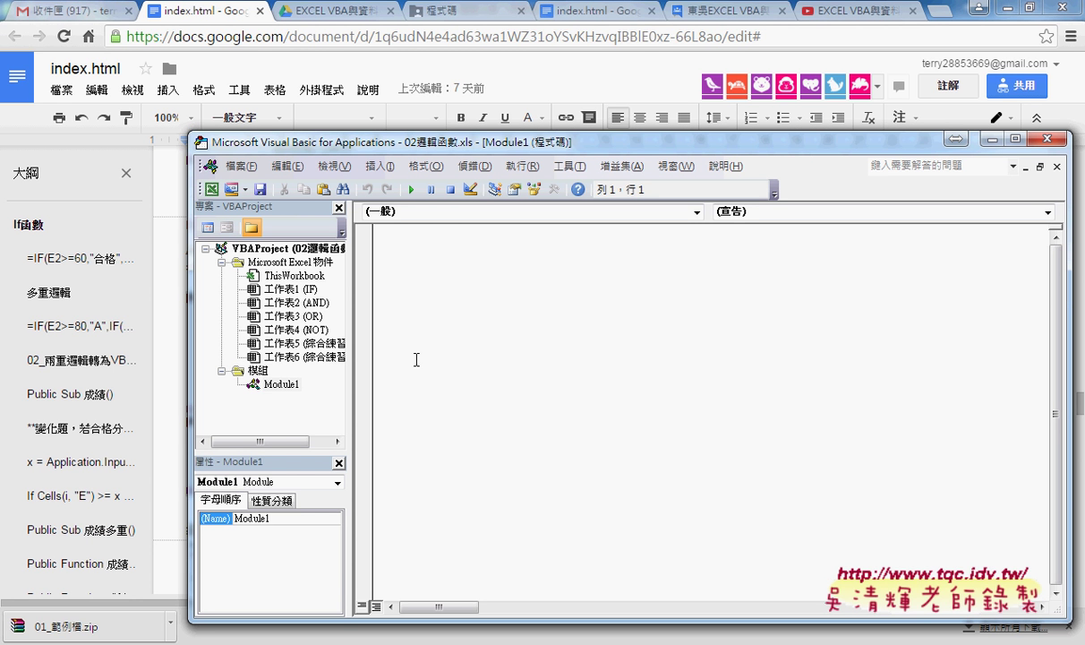
{"action": "key", "text": "ctrl+v"}
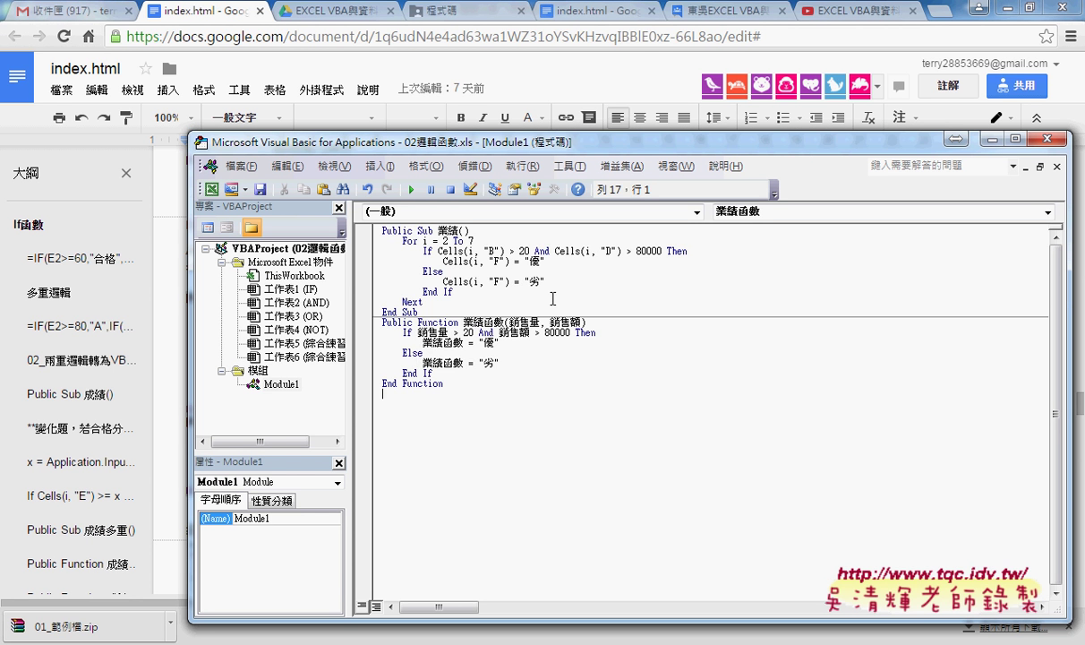
{"action": "left_click", "coordinate": [977, 8]}
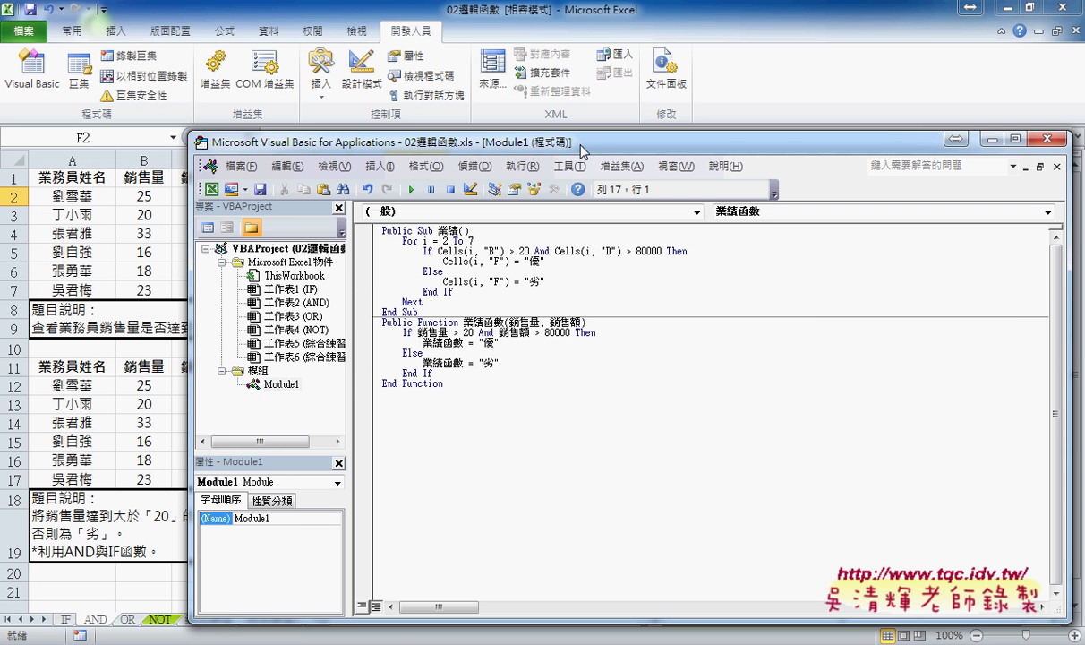
{"action": "left_click_drag", "start_coordinate": [582, 150], "coordinate": [835, 185]}
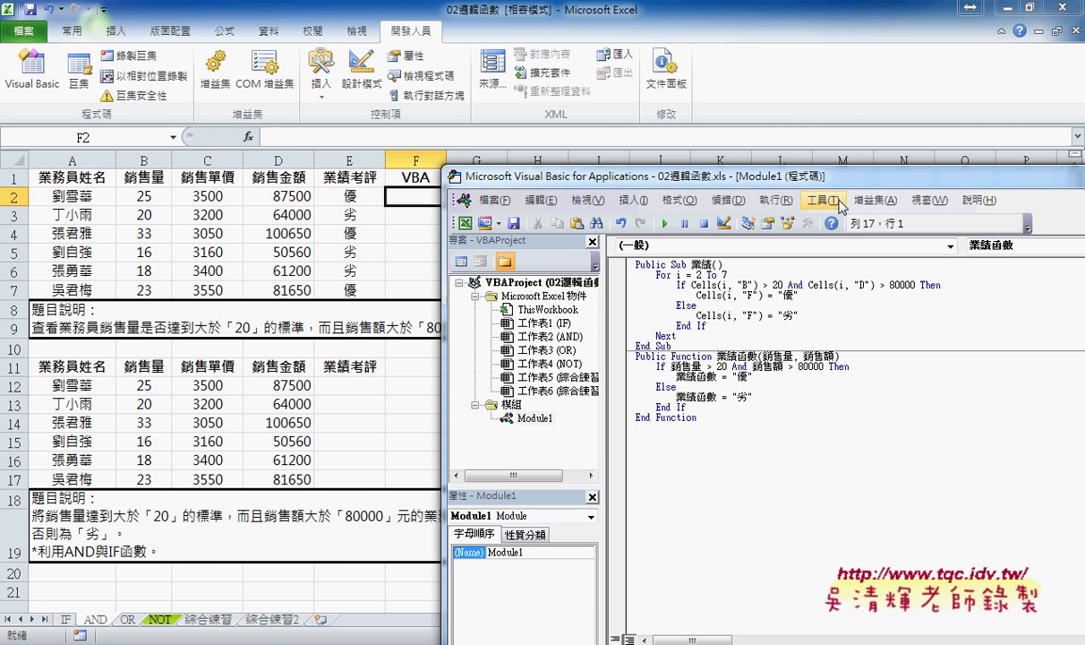
- Set the code editor font size to 12 in Tools > Options, 撰寫風格 tab
{"action": "left_click", "coordinate": [839, 202]}
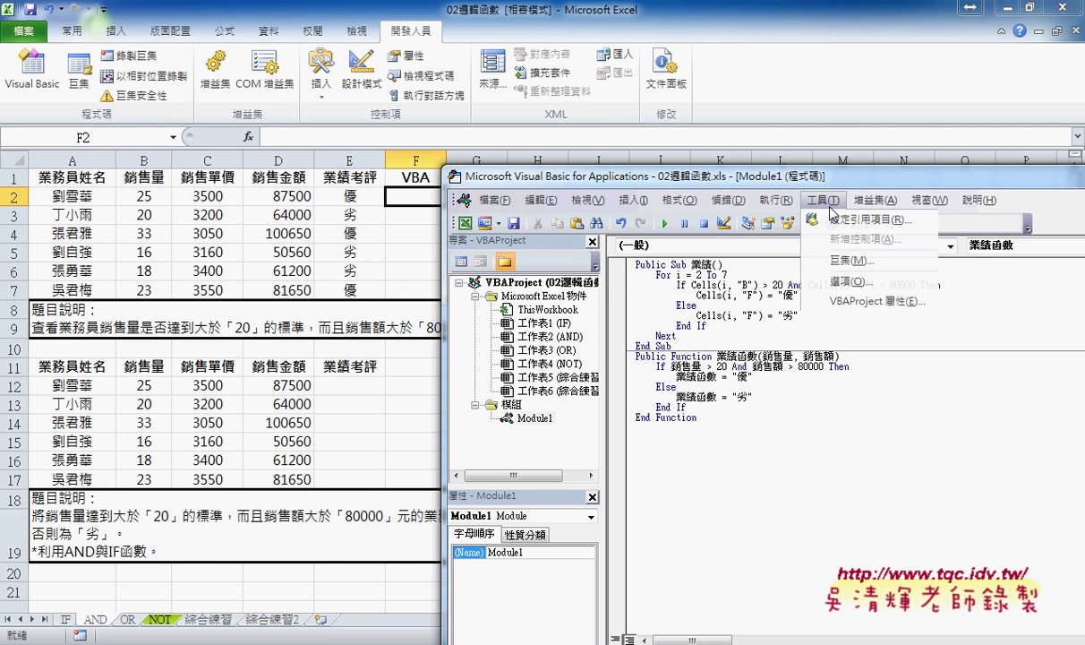
{"action": "left_click", "coordinate": [847, 285]}
{"action": "left_click", "coordinate": [438, 155]}
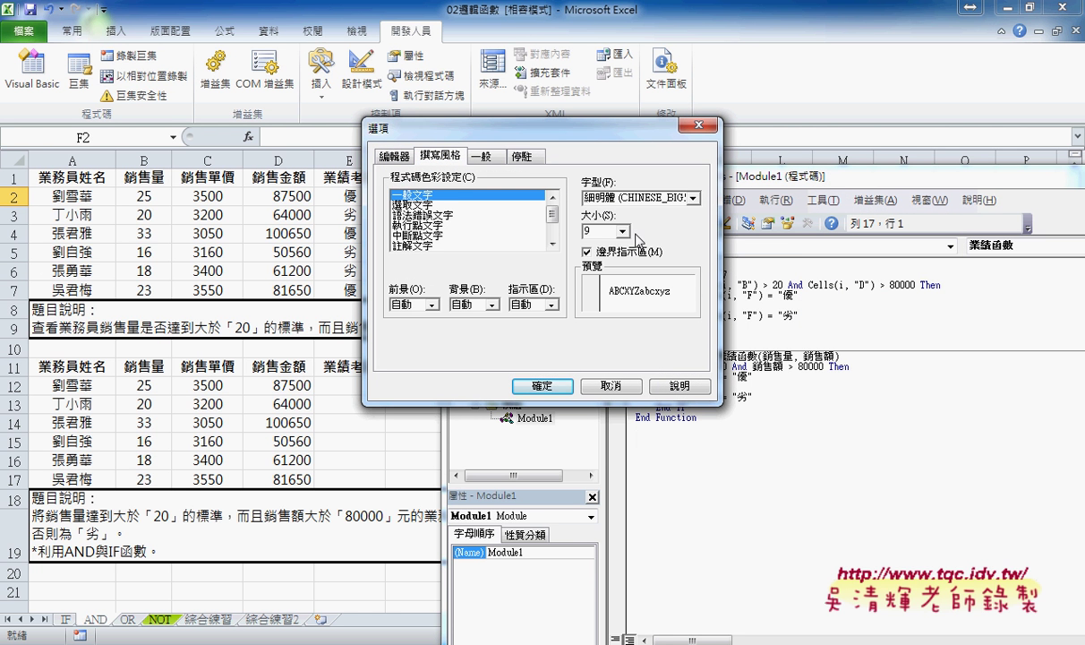
{"action": "left_click", "coordinate": [622, 232]}
{"action": "left_click", "coordinate": [605, 277]}
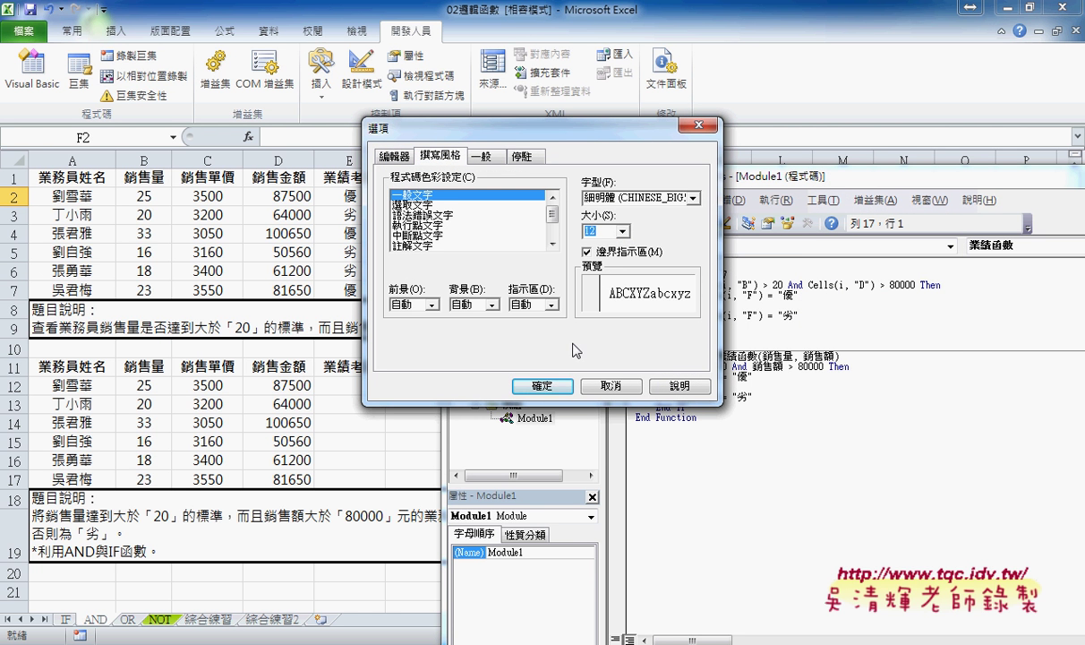
{"action": "left_click", "coordinate": [541, 385]}
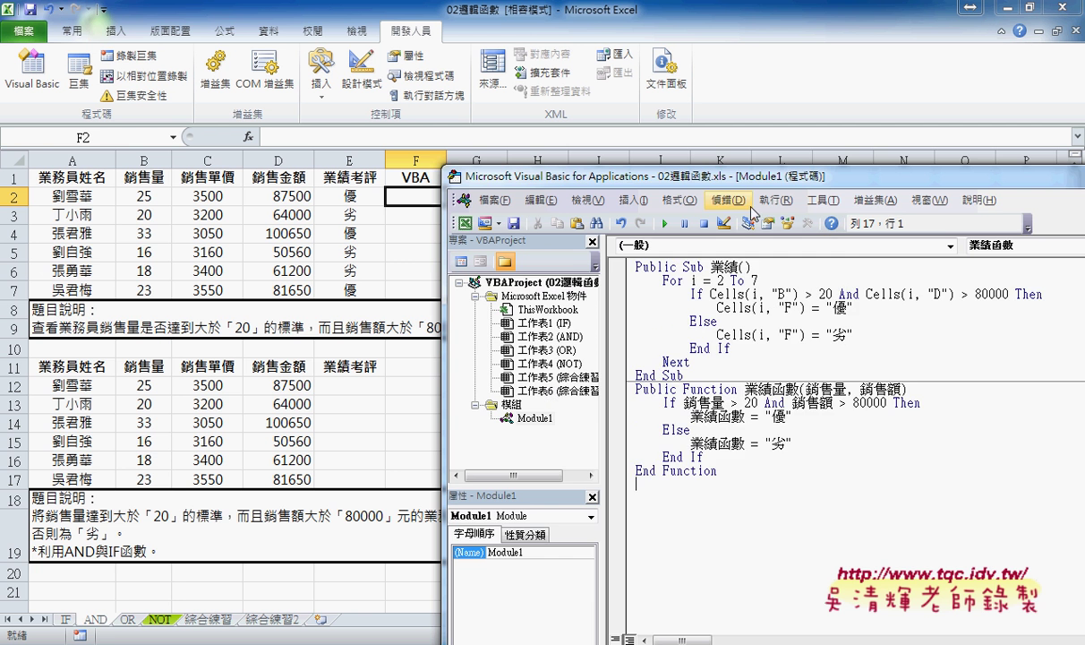
{"action": "left_click_drag", "start_coordinate": [707, 176], "coordinate": [721, 231]}
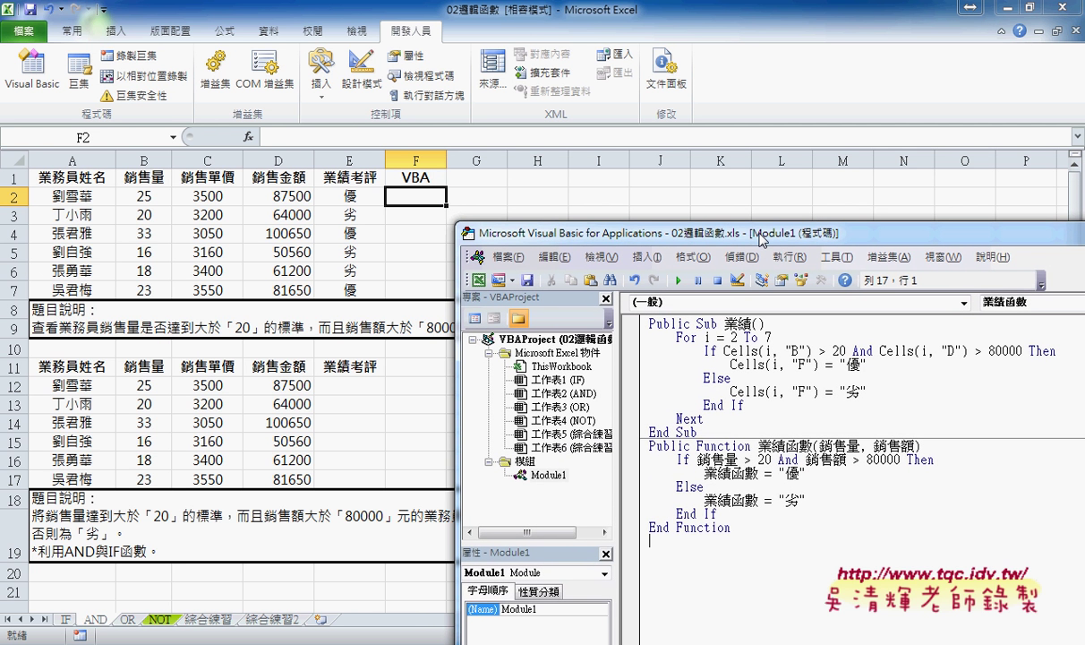
{"action": "left_click", "coordinate": [730, 391]}
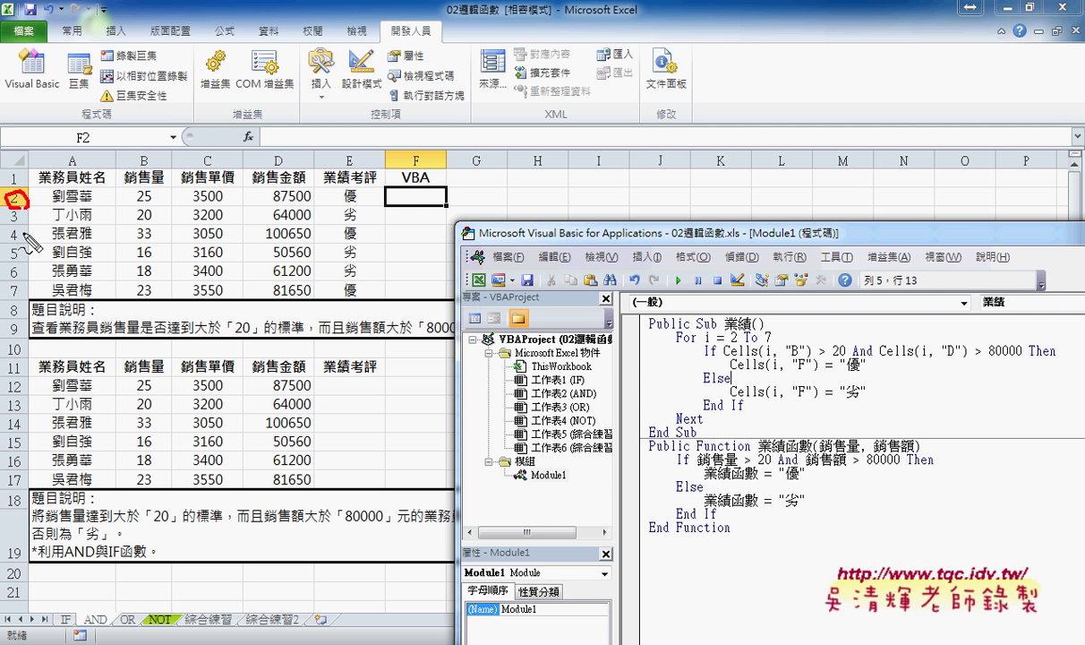
{"action": "left_click_drag", "start_coordinate": [14, 283], "coordinate": [18, 299]}
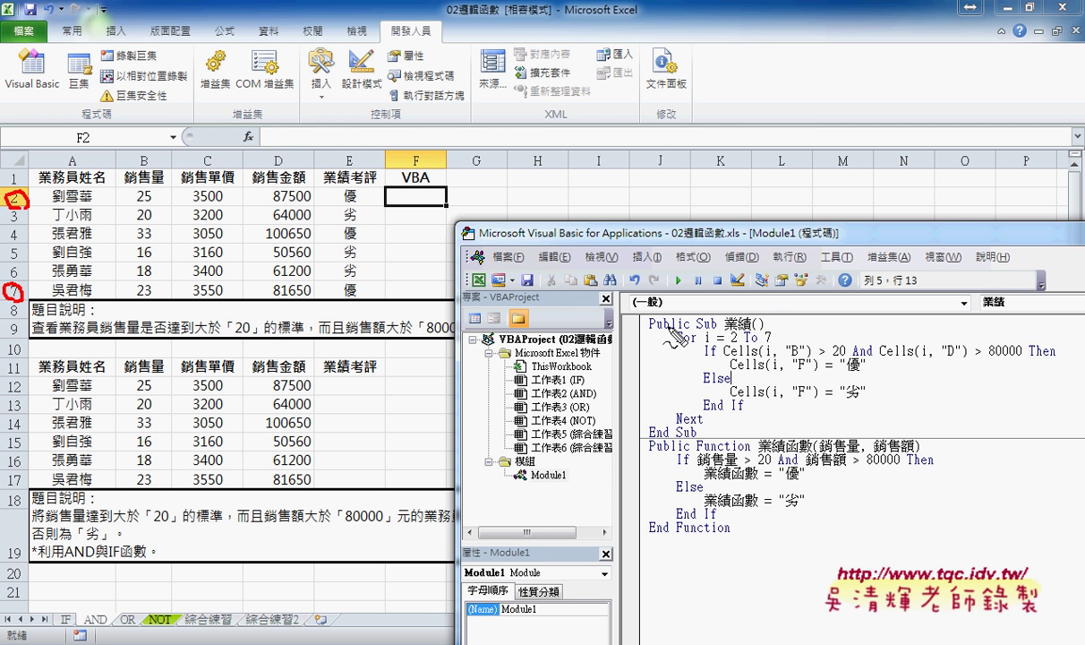
{"action": "left_click_drag", "start_coordinate": [706, 343], "coordinate": [715, 343]}
{"action": "left_click_drag", "start_coordinate": [711, 363], "coordinate": [740, 345]}
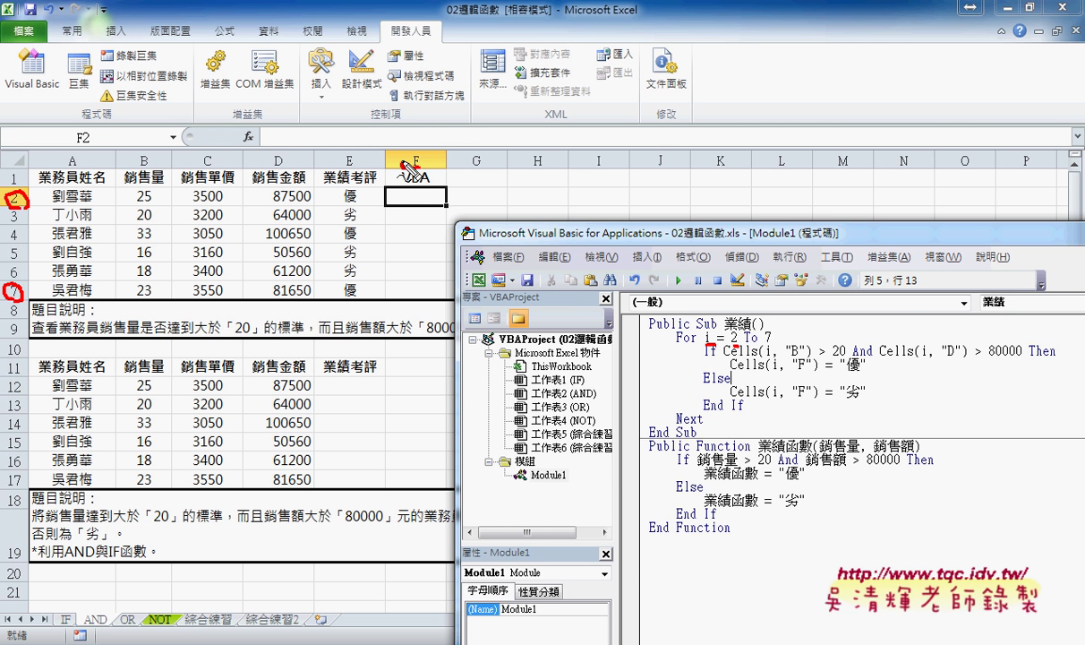
{"action": "left_click_drag", "start_coordinate": [423, 156], "coordinate": [413, 152]}
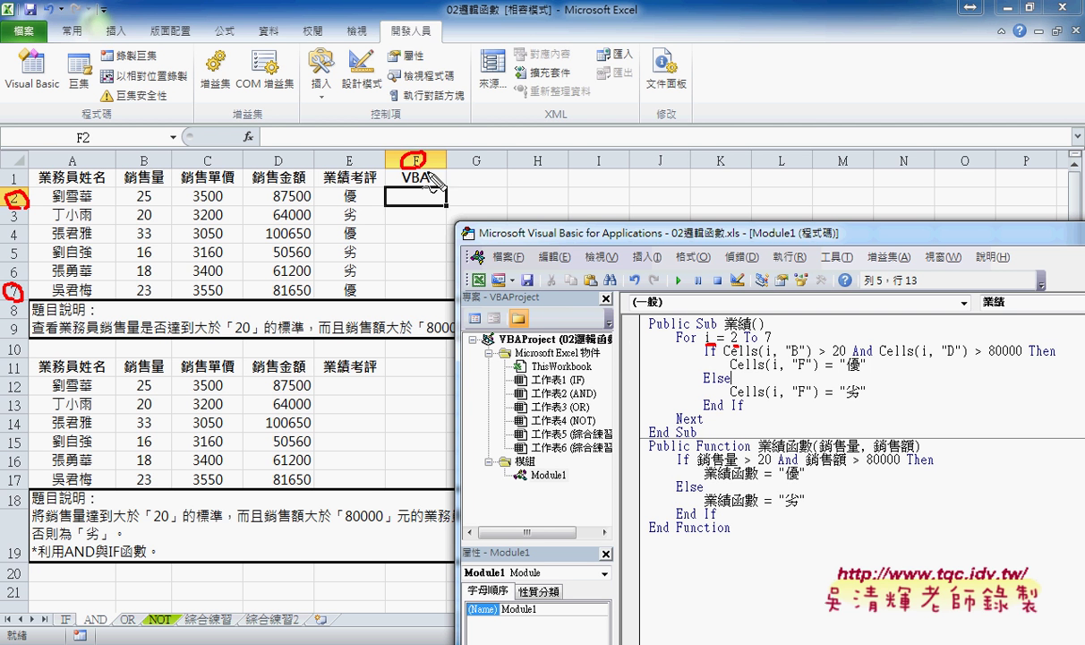
{"action": "left_click_drag", "start_coordinate": [731, 371], "coordinate": [816, 369]}
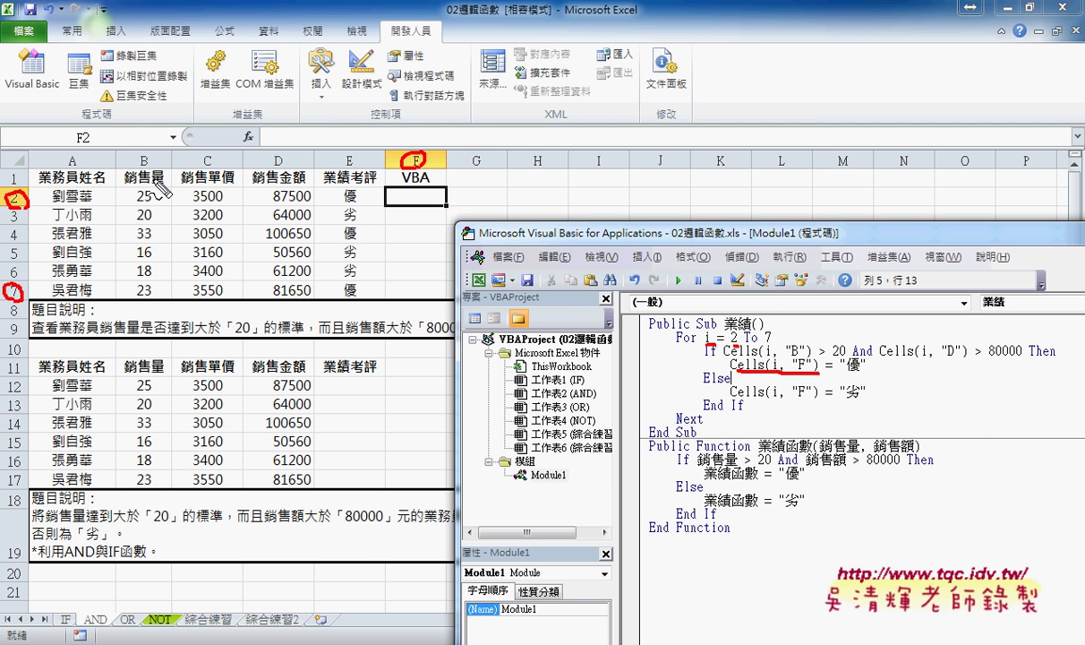
{"action": "mouse_move", "coordinate": [154, 149]}
{"action": "left_mouse_down"}
{"action": "mouse_move", "coordinate": [164, 170]}
{"action": "mouse_move", "coordinate": [207, 141]}
{"action": "mouse_move", "coordinate": [186, 164]}
{"action": "mouse_move", "coordinate": [236, 144]}
{"action": "mouse_move", "coordinate": [299, 170]}
{"action": "mouse_move", "coordinate": [335, 143]}
{"action": "mouse_move", "coordinate": [377, 142]}
{"action": "left_mouse_up"}
{"action": "mouse_move", "coordinate": [715, 341]}
{"action": "left_mouse_down"}
{"action": "mouse_move", "coordinate": [695, 359]}
{"action": "mouse_move", "coordinate": [719, 339]}
{"action": "left_mouse_up"}
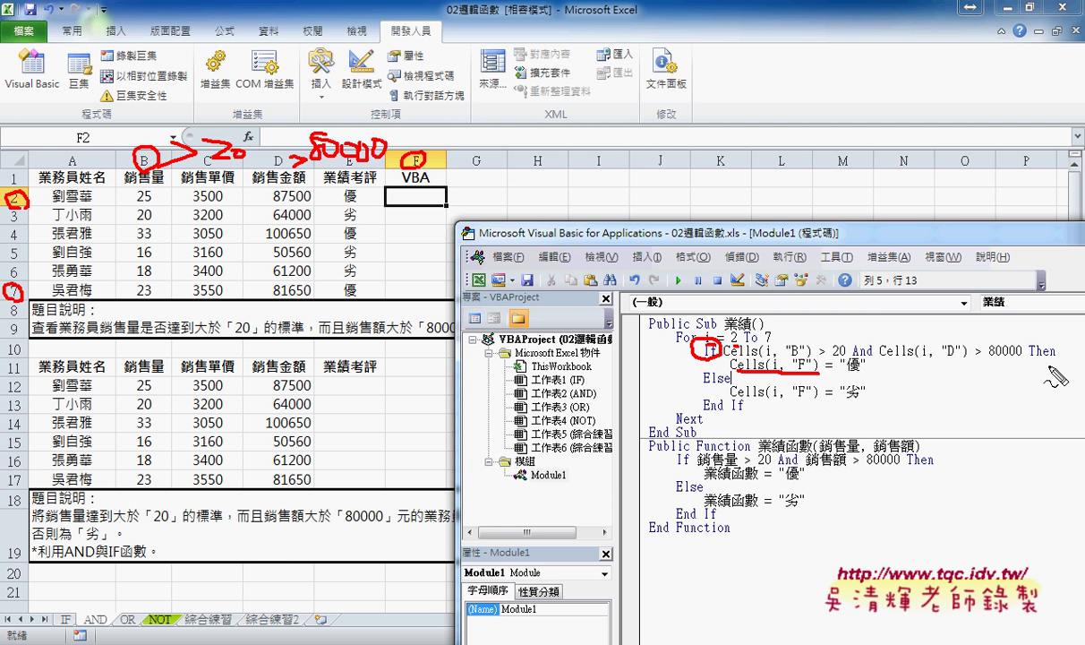
{"action": "left_click_drag", "start_coordinate": [1043, 341], "coordinate": [1049, 362]}
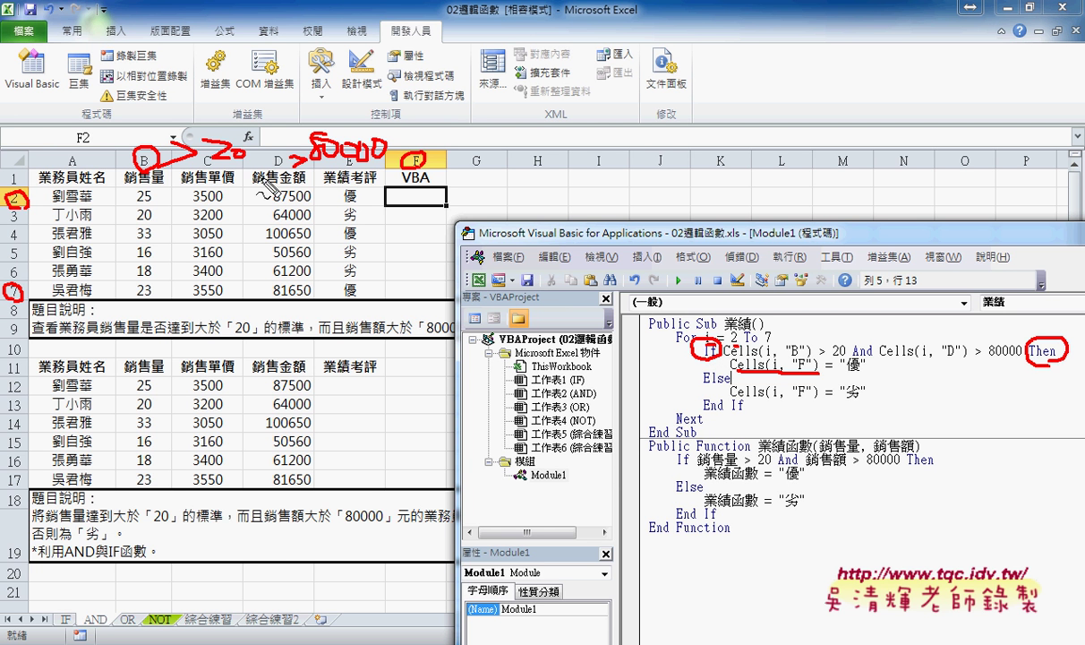
{"action": "left_click_drag", "start_coordinate": [852, 358], "coordinate": [875, 357]}
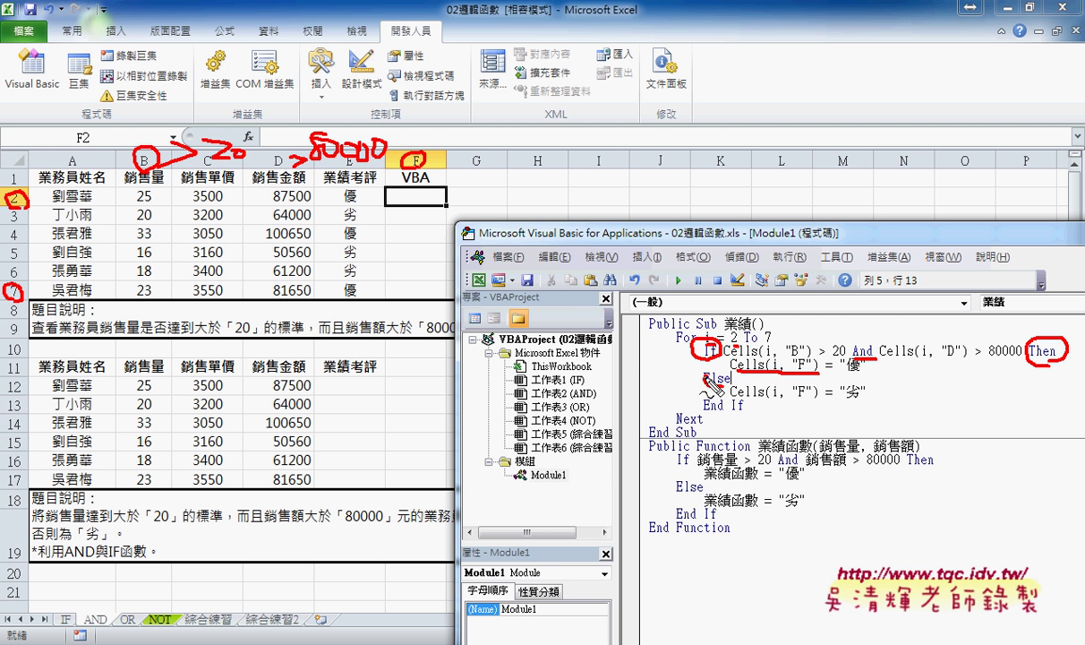
{"action": "mouse_move", "coordinate": [704, 379]}
{"action": "left_mouse_down"}
{"action": "mouse_move", "coordinate": [730, 407]}
{"action": "mouse_move", "coordinate": [730, 428]}
{"action": "left_mouse_up"}
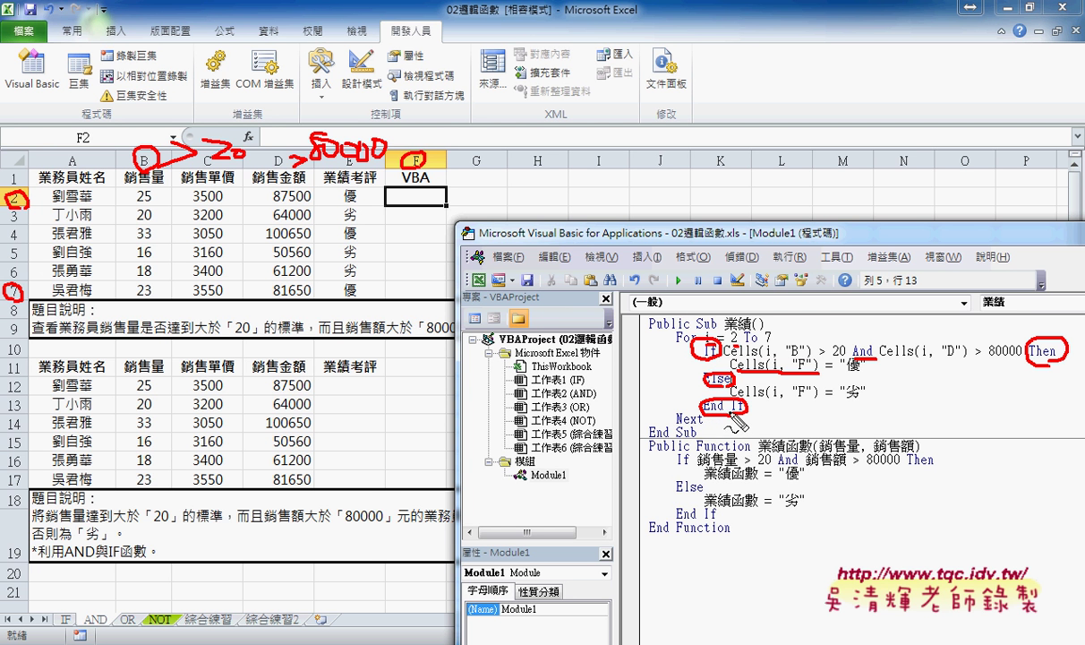
{"action": "left_click_drag", "start_coordinate": [863, 357], "coordinate": [852, 359]}
{"action": "mouse_move", "coordinate": [703, 346]}
{"action": "left_mouse_down"}
{"action": "mouse_move", "coordinate": [655, 356]}
{"action": "mouse_move", "coordinate": [697, 359]}
{"action": "left_mouse_up"}
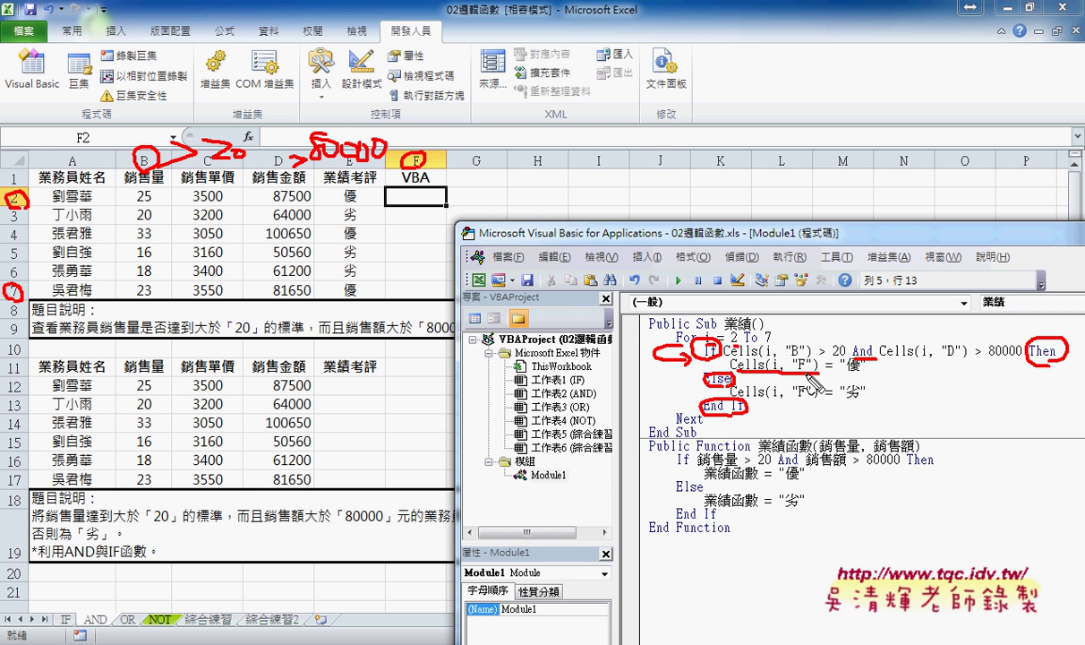
{"action": "mouse_move", "coordinate": [417, 186]}
{"action": "left_mouse_down"}
{"action": "mouse_move", "coordinate": [417, 207]}
{"action": "mouse_move", "coordinate": [425, 196]}
{"action": "left_mouse_up"}
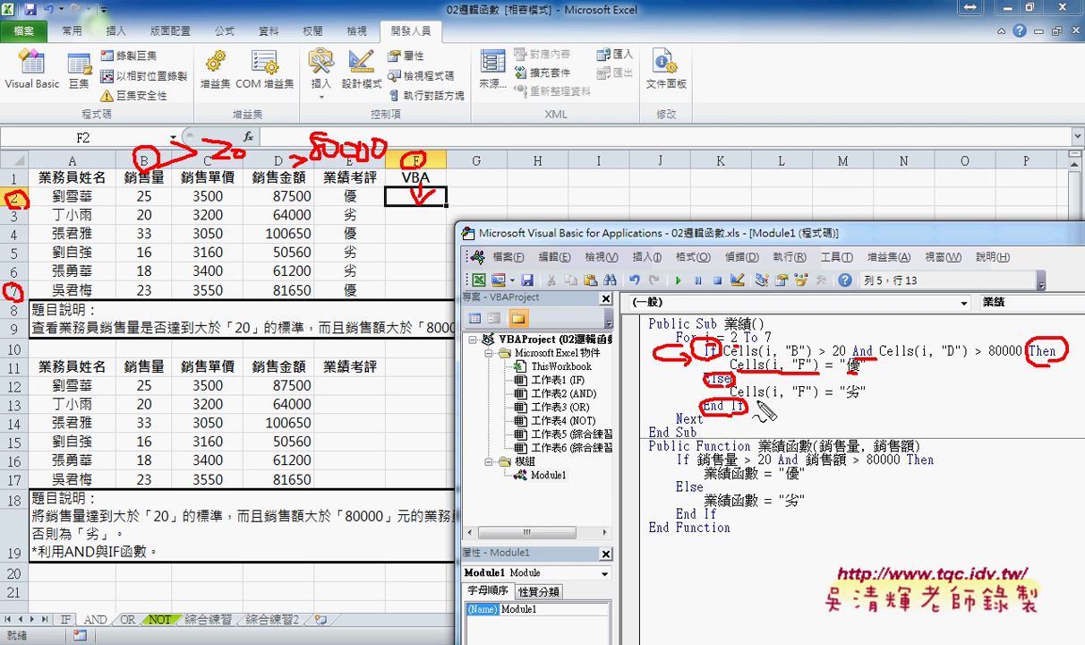
{"action": "left_click_drag", "start_coordinate": [845, 402], "coordinate": [865, 401]}
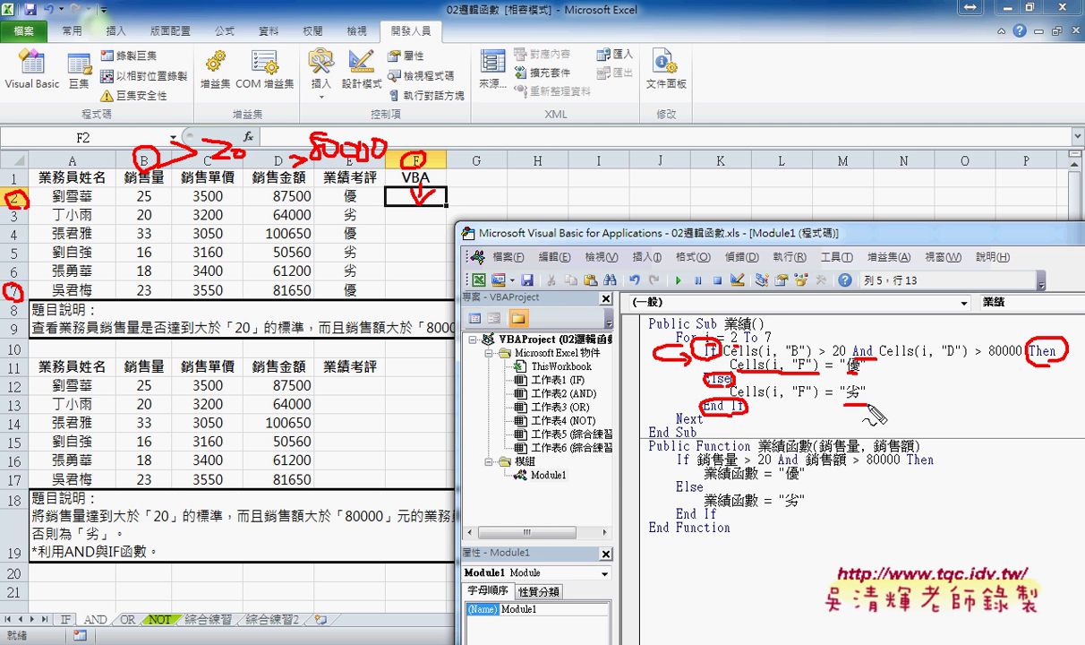
- Clear the pen marks and run the 業績 macro to fill F2:F7 with ratings
{"action": "key", "text": "Escape"}
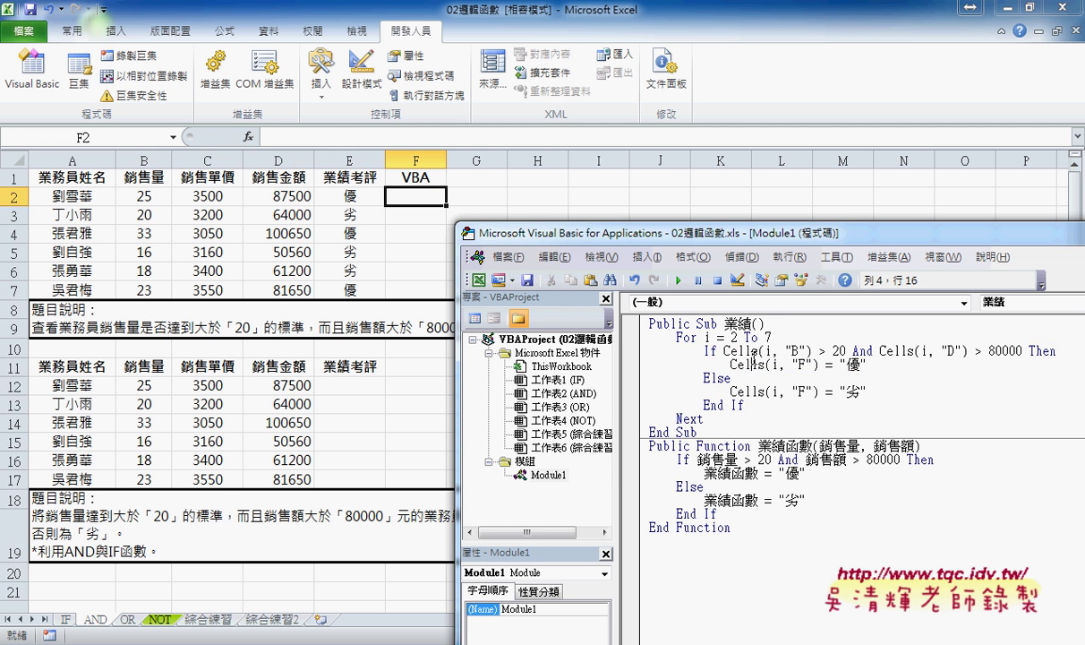
{"action": "left_click", "coordinate": [668, 283]}
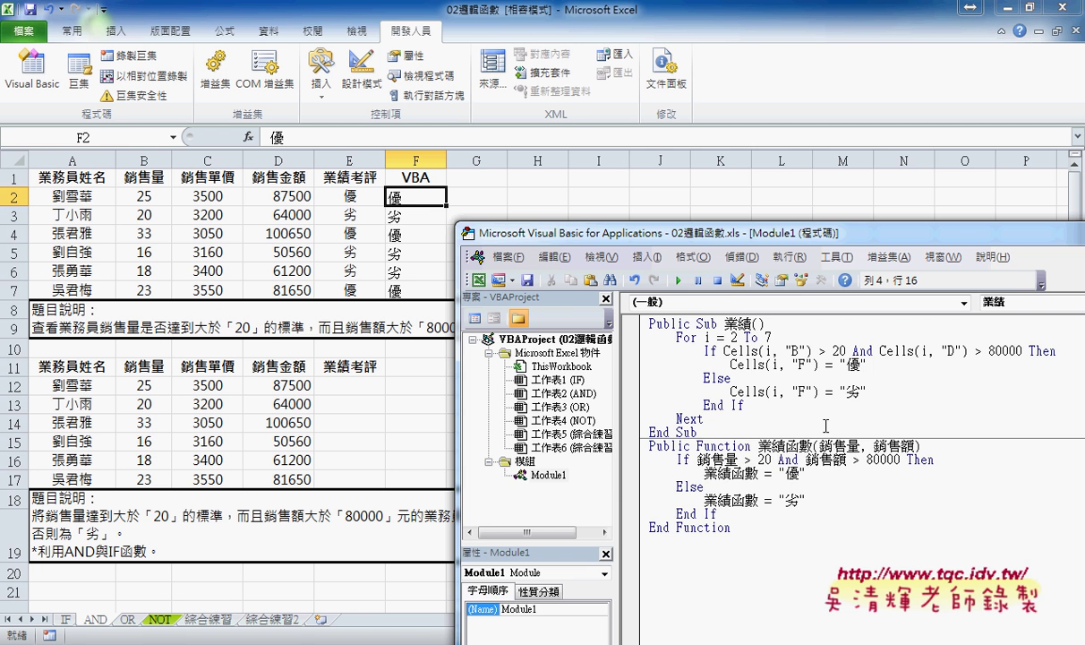
{"action": "left_click_drag", "start_coordinate": [790, 234], "coordinate": [830, 173]}
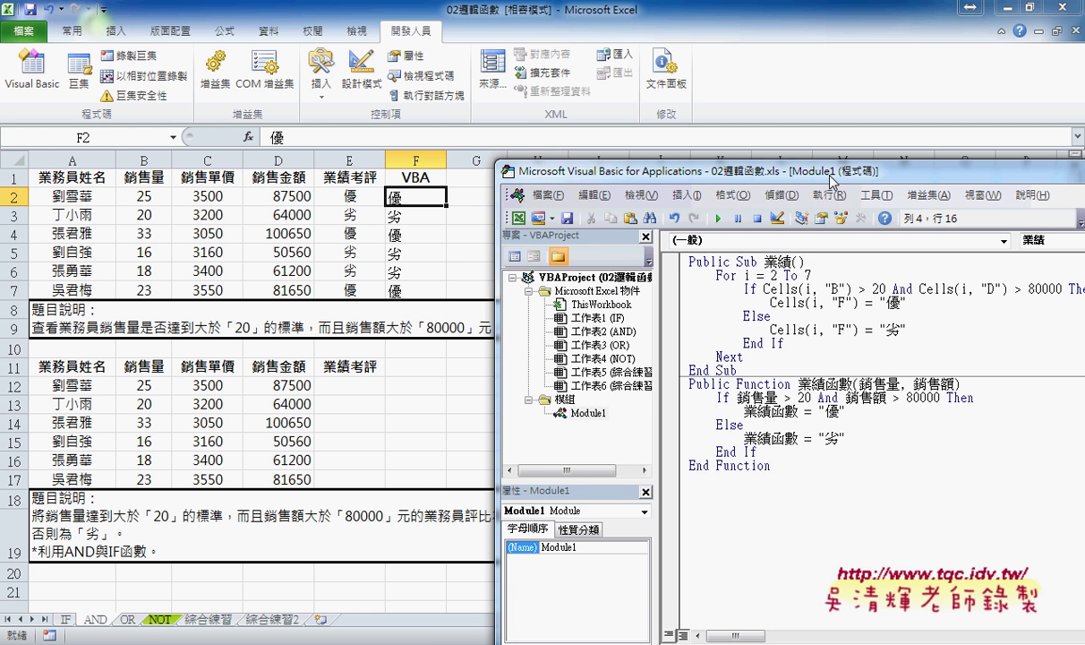
{"action": "left_click_drag", "start_coordinate": [736, 371], "coordinate": [688, 261]}
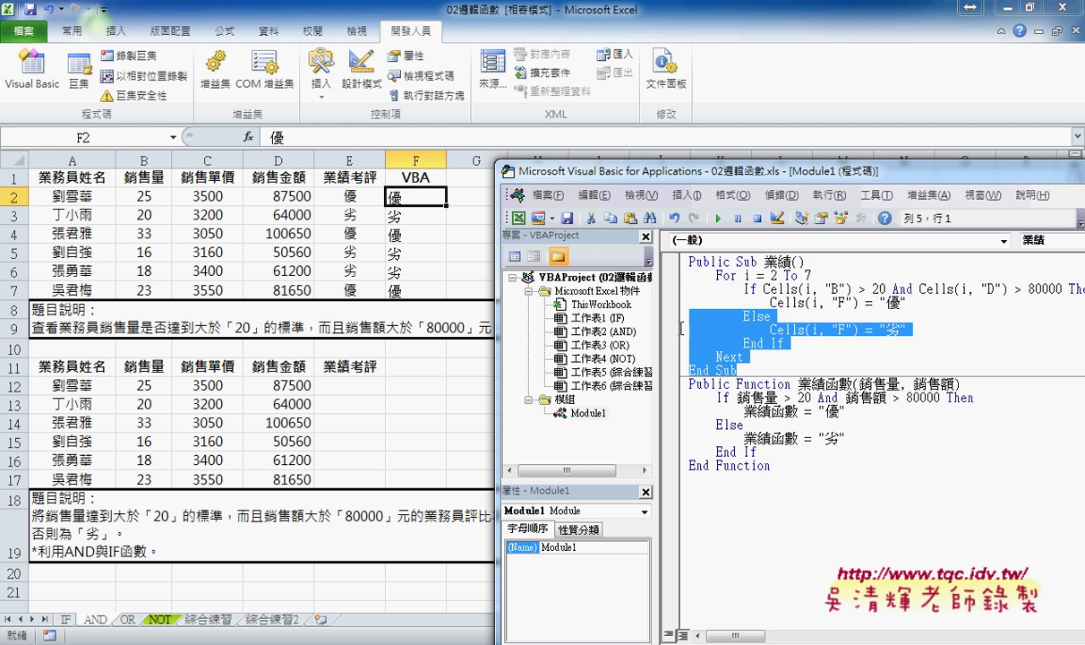
- Paste a copy of the 業績 Sub below it and rename the copy 清除
{"action": "left_click", "coordinate": [755, 373]}
{"action": "type", "text": "Public Sub 業績()     For i = 2 To 7         If Cells(i, \"B\") > 20 And Cells(i, \"D\") > 80000 Then             Cells(i, \"F\") = \"優\"         Else             Cells(i, \"F\") = \"劣\"         End If     Next End Sub"}
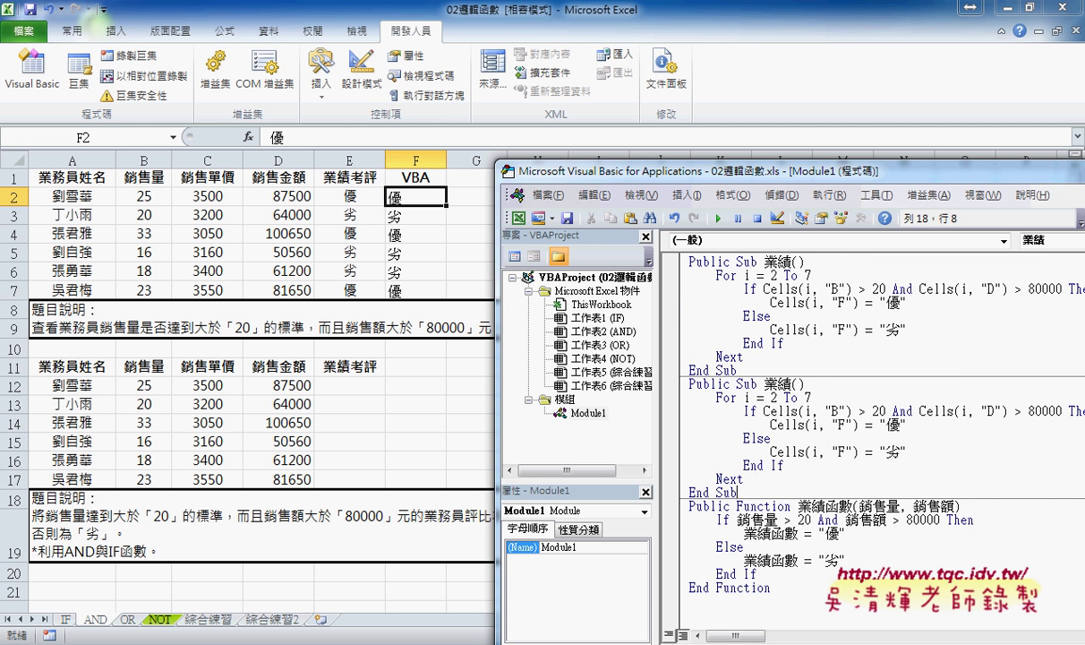
{"action": "left_click_drag", "start_coordinate": [761, 385], "coordinate": [792, 385]}
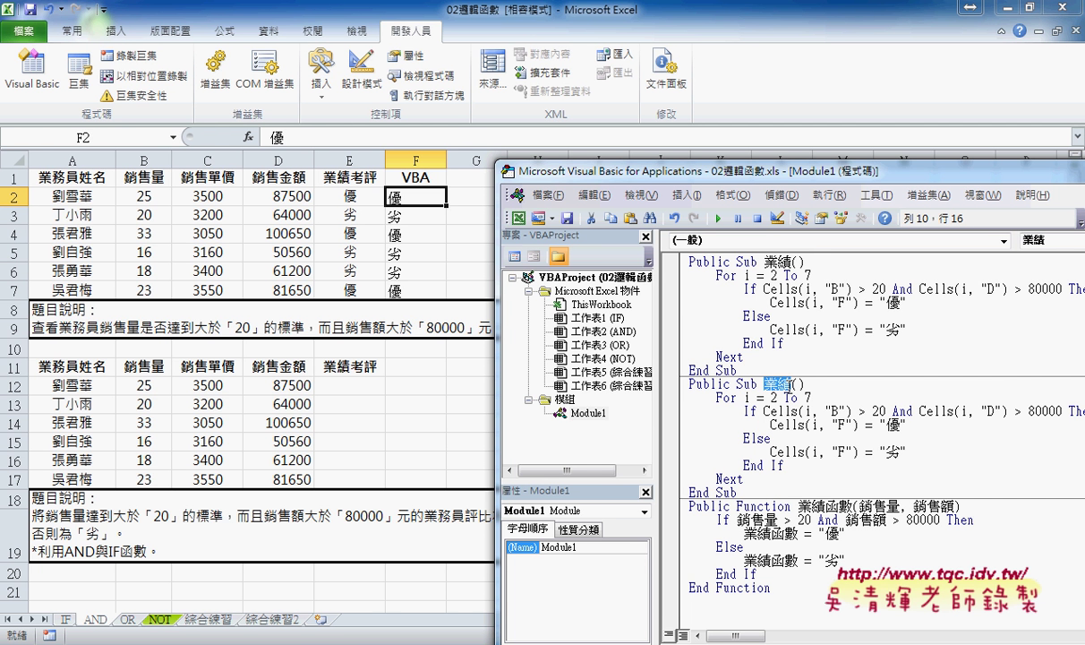
{"action": "type", "text": "清"}
{"action": "type", "text": "除"}
{"action": "key", "text": "Return"}
- Remove the If, Else and End If lines from 清除 and change "劣" to ""
{"action": "left_click_drag", "start_coordinate": [677, 418], "coordinate": [678, 443]}
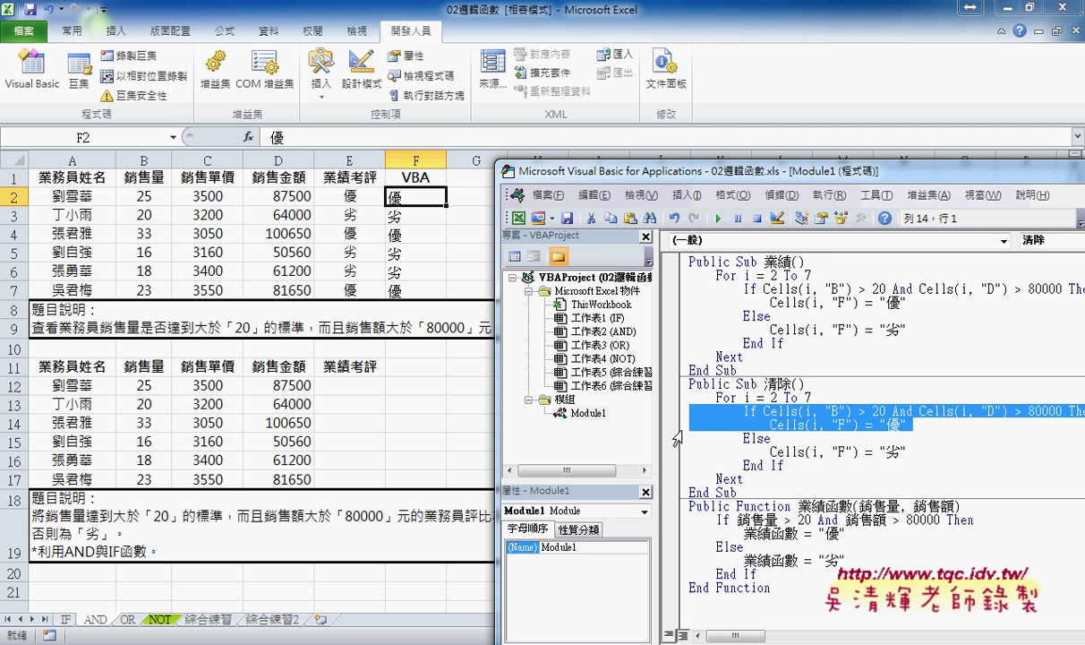
{"action": "key", "text": "Delete"}
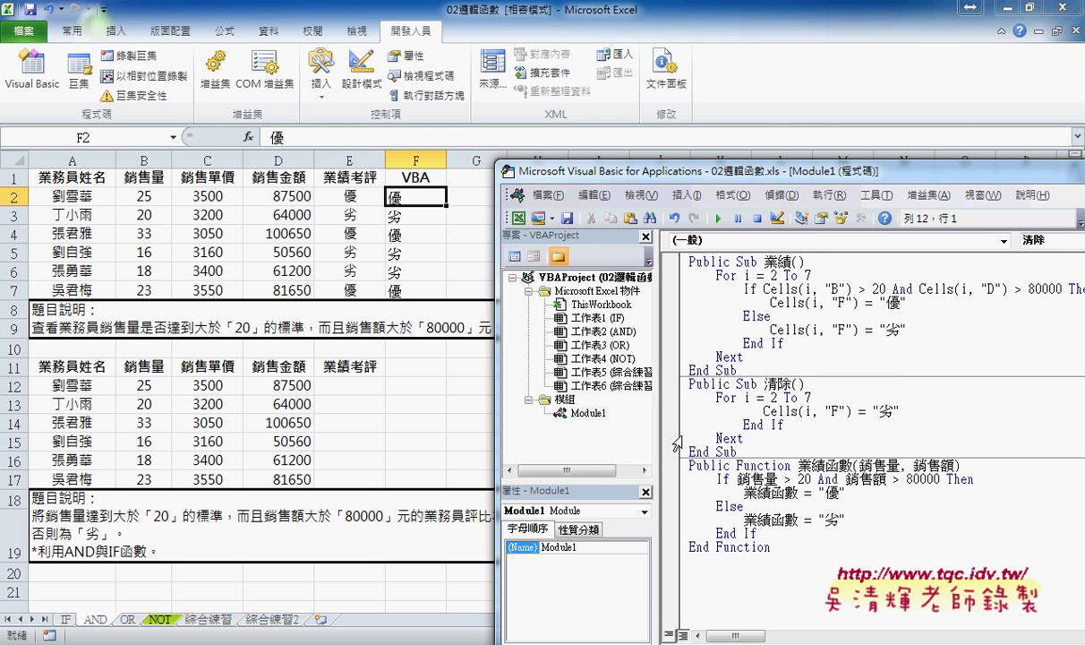
{"action": "key", "text": "shift+Tab"}
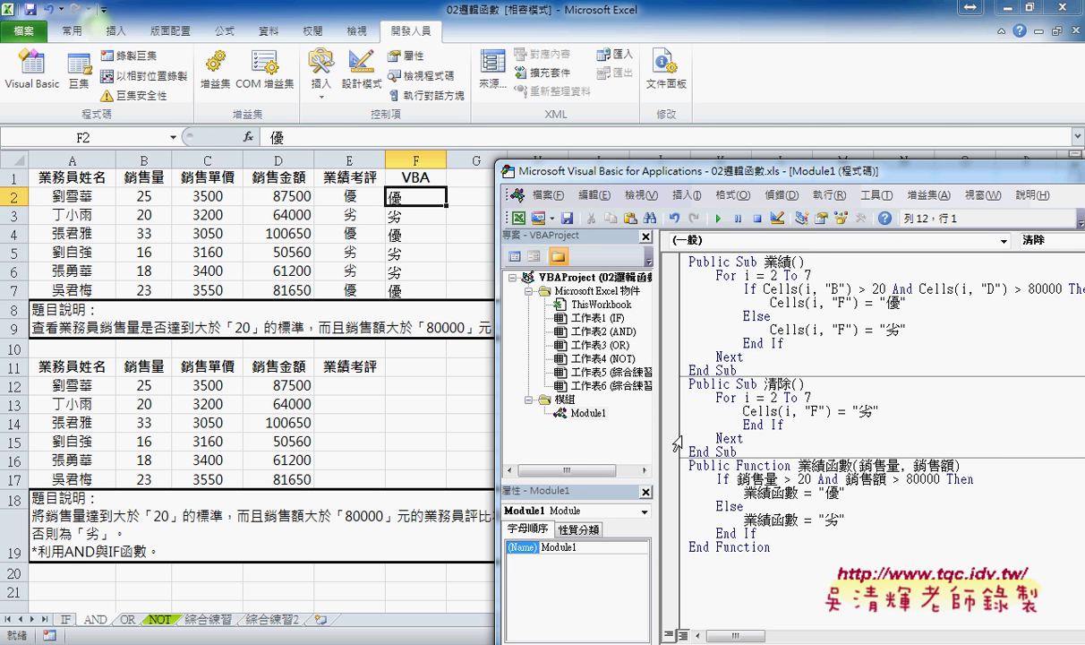
{"action": "left_click", "coordinate": [677, 427]}
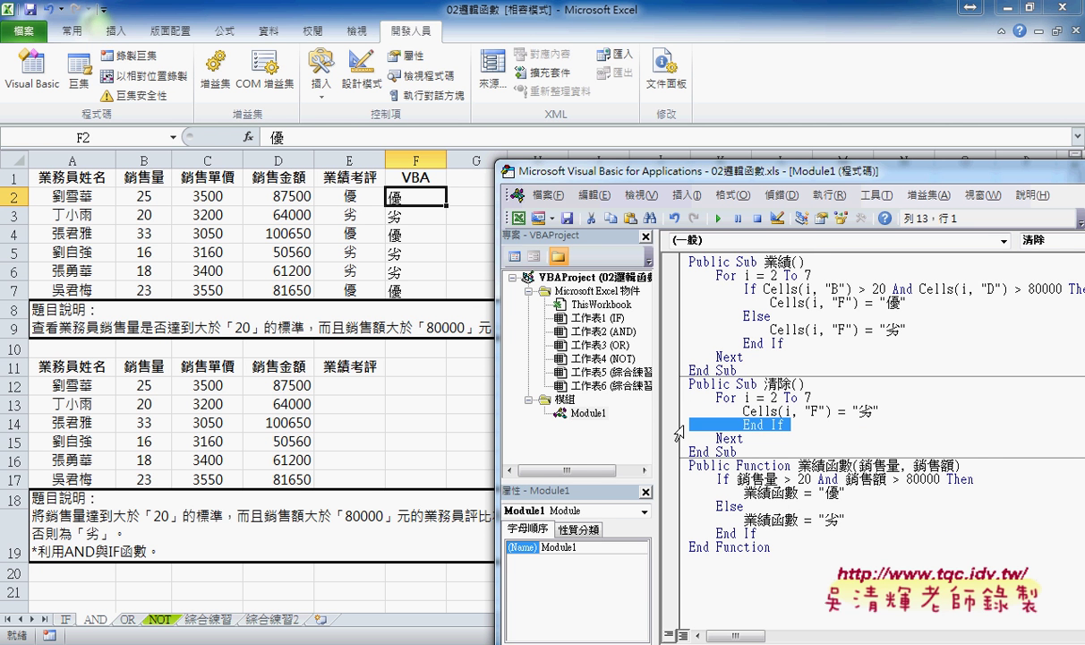
{"action": "key", "text": "Delete"}
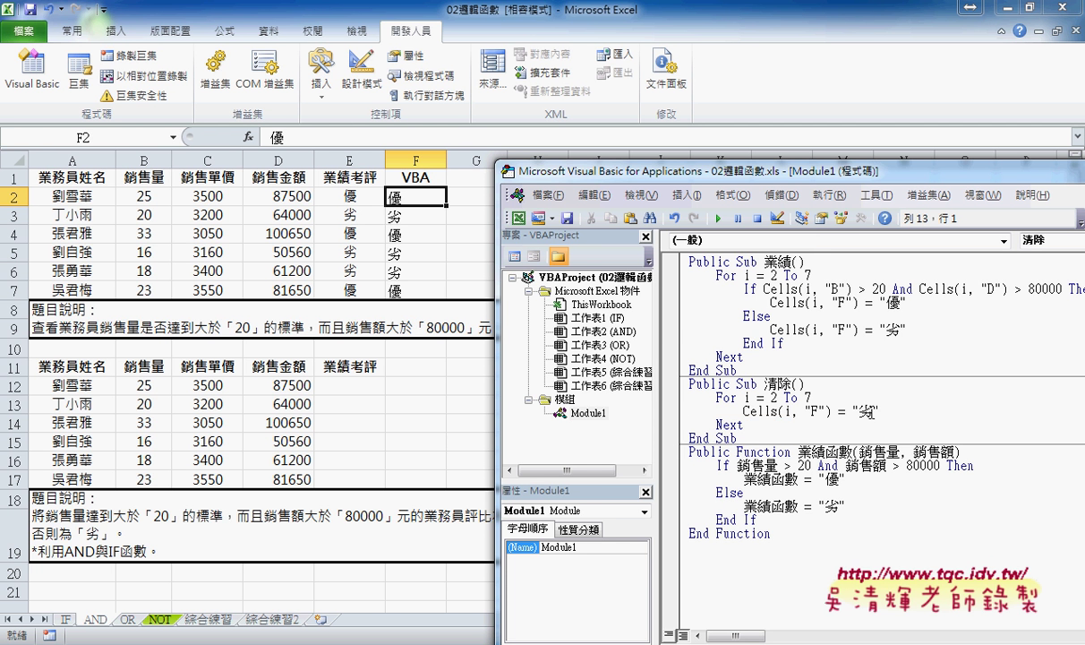
{"action": "double_click", "coordinate": [869, 410]}
{"action": "double_click", "coordinate": [858, 412]}
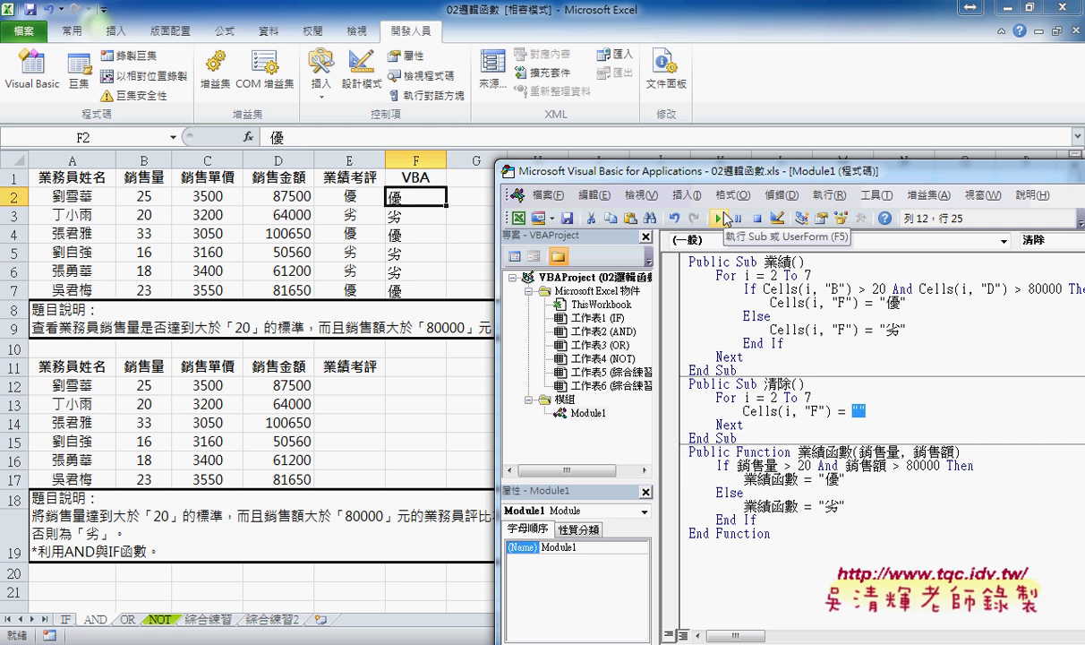
- Test the 清除 and 業績 macros, ending with F2:F7 cleared, then begin inserting a function in F2
{"action": "left_click", "coordinate": [721, 219]}
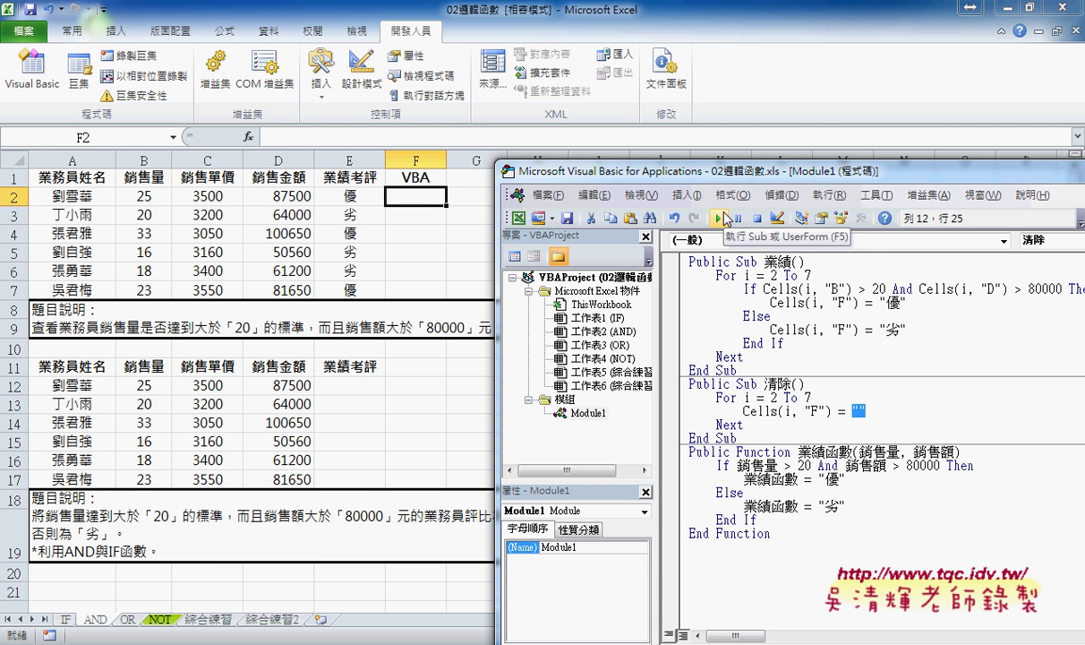
{"action": "key", "text": "Up"}
{"action": "key", "text": "Up"}
{"action": "key", "text": "Up"}
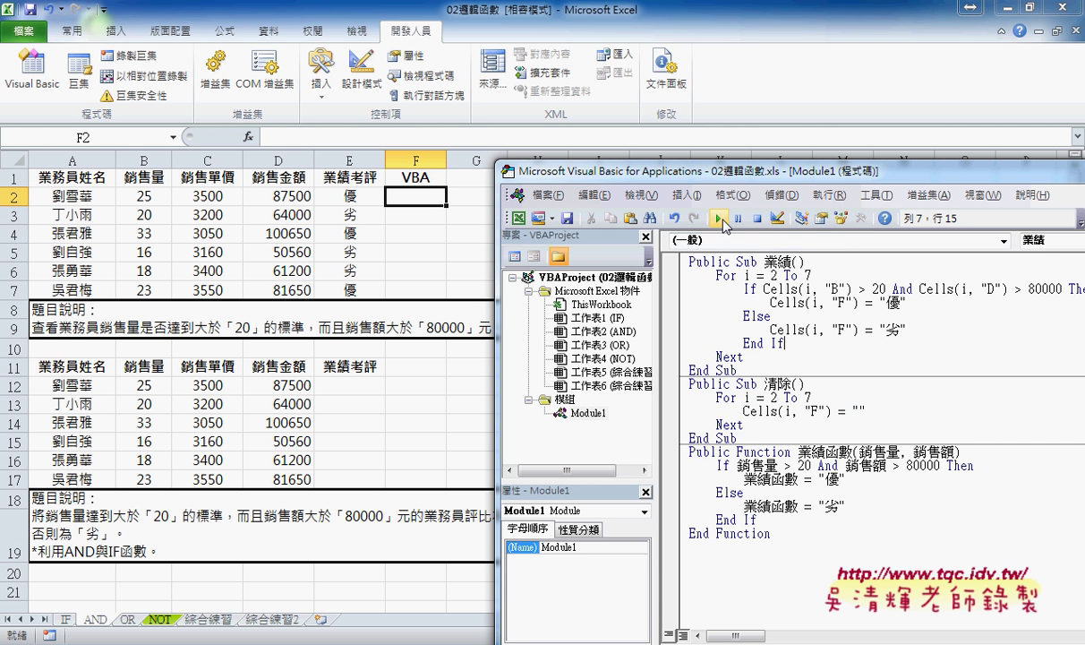
{"action": "left_click", "coordinate": [722, 219]}
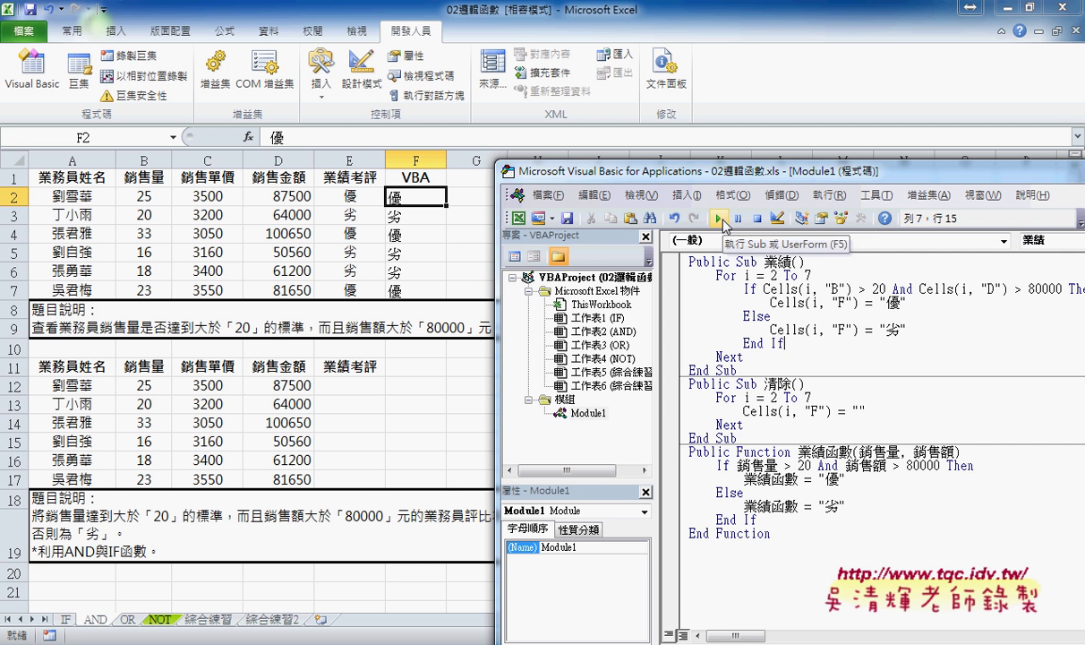
{"action": "left_click", "coordinate": [776, 411]}
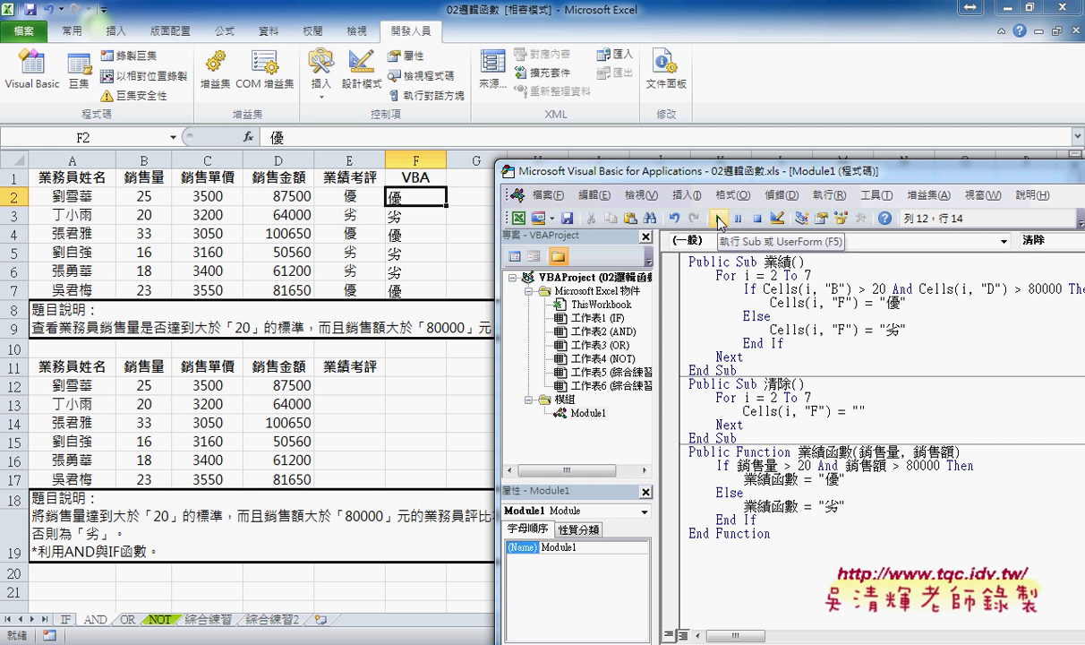
{"action": "left_click", "coordinate": [722, 223]}
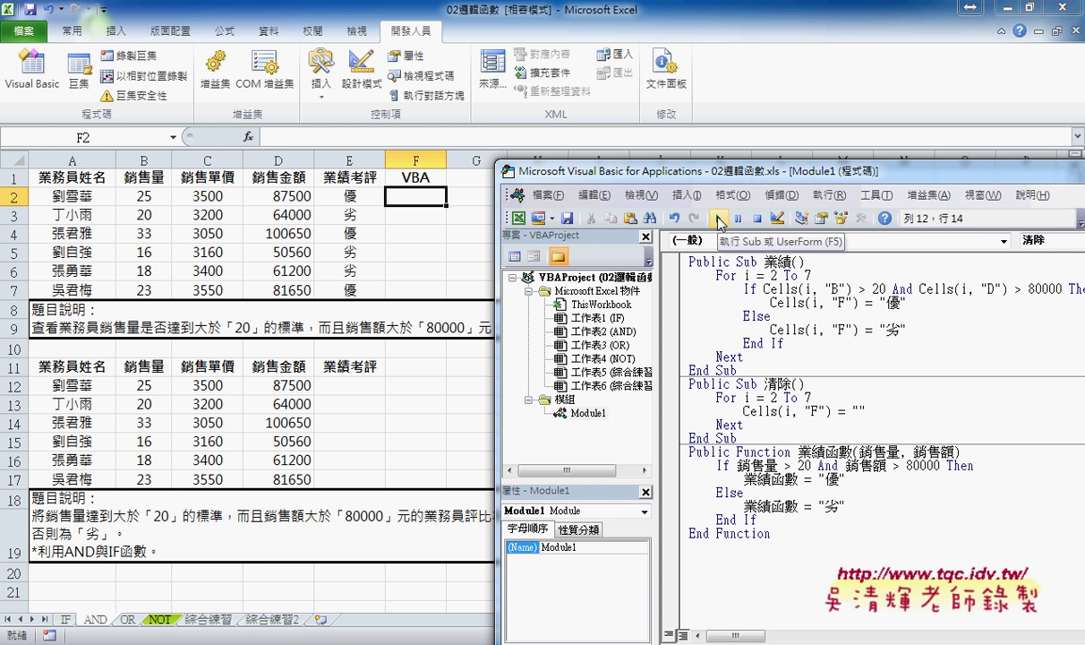
{"action": "left_click", "coordinate": [247, 141]}
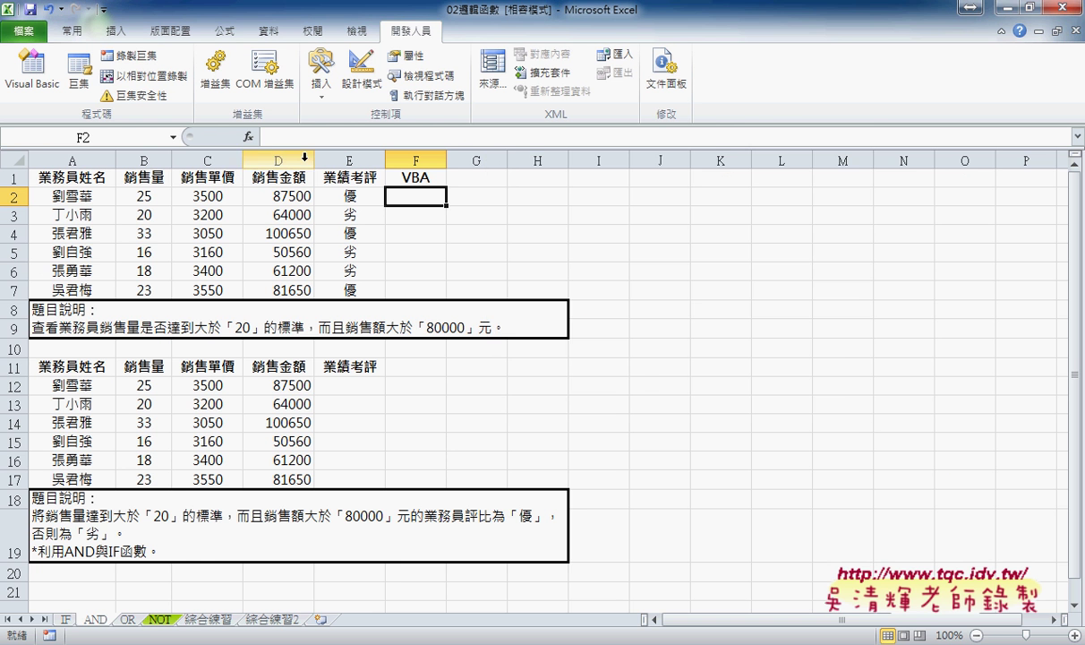
- Enter =業績函數(B2,D2) in F2 from the user-defined category and fill it down to F7
{"action": "left_click", "coordinate": [594, 190]}
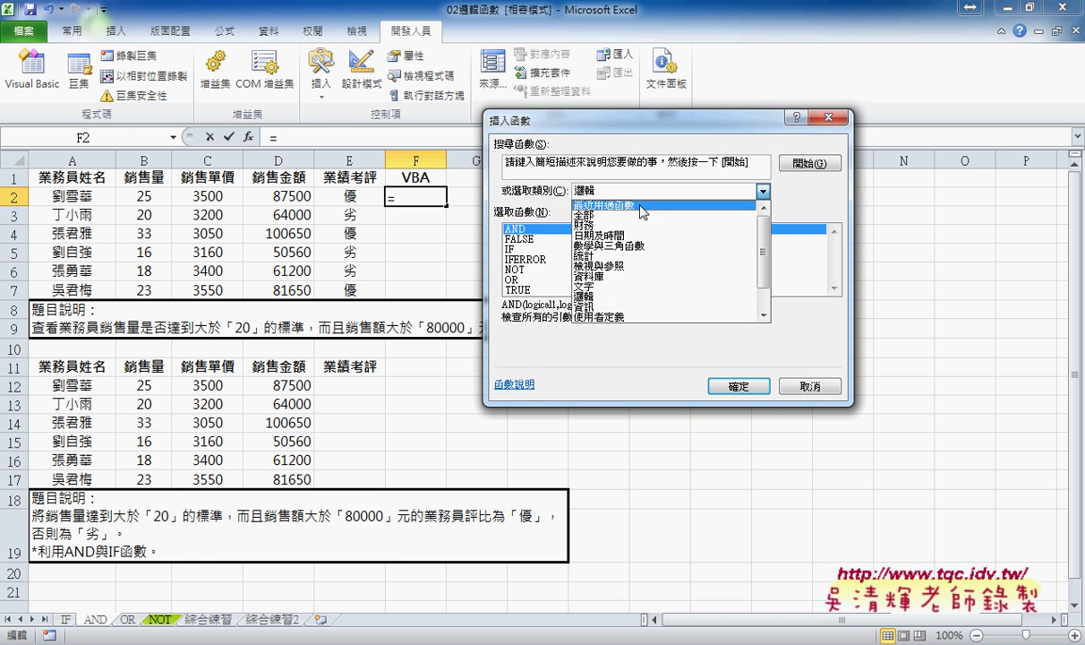
{"action": "left_click", "coordinate": [647, 318]}
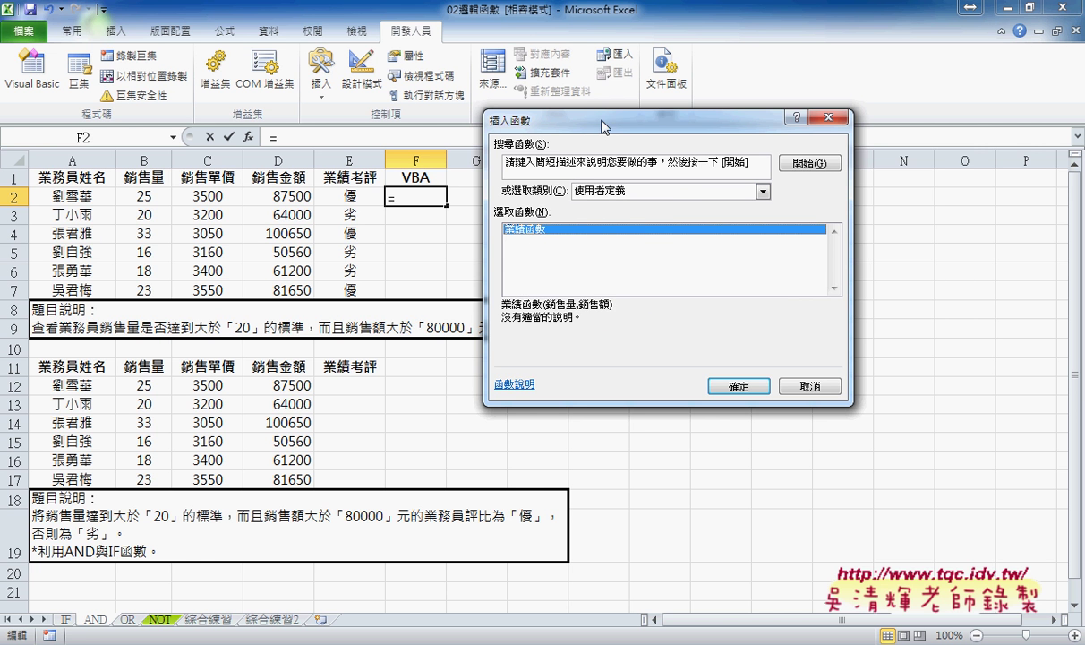
{"action": "left_click_drag", "start_coordinate": [570, 119], "coordinate": [674, 92]}
{"action": "left_click", "coordinate": [842, 359]}
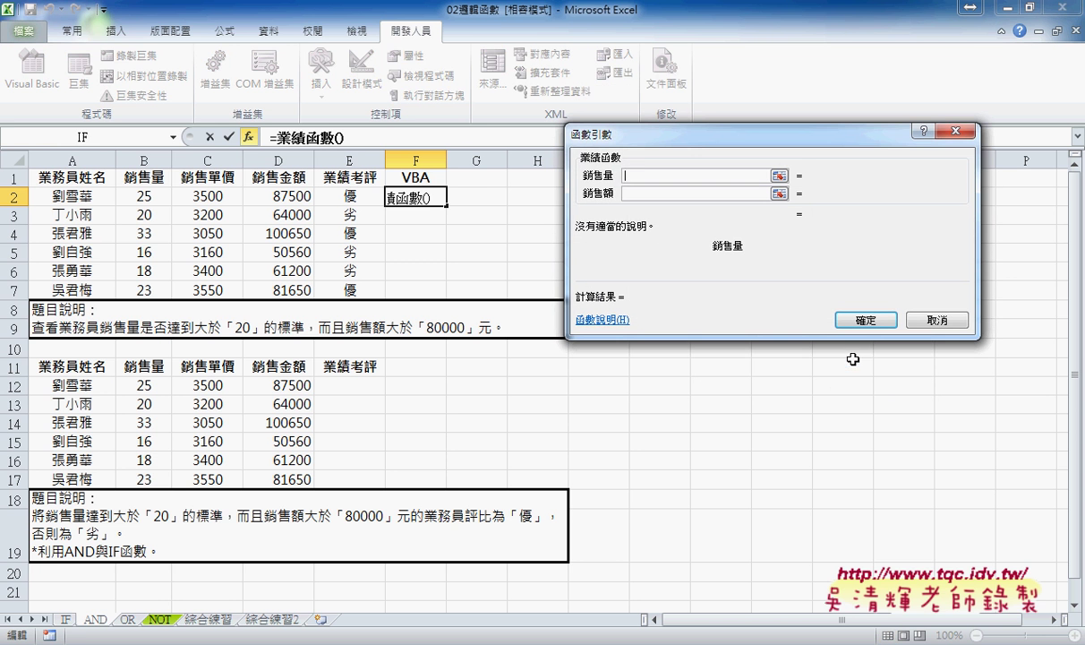
{"action": "left_click", "coordinate": [148, 192]}
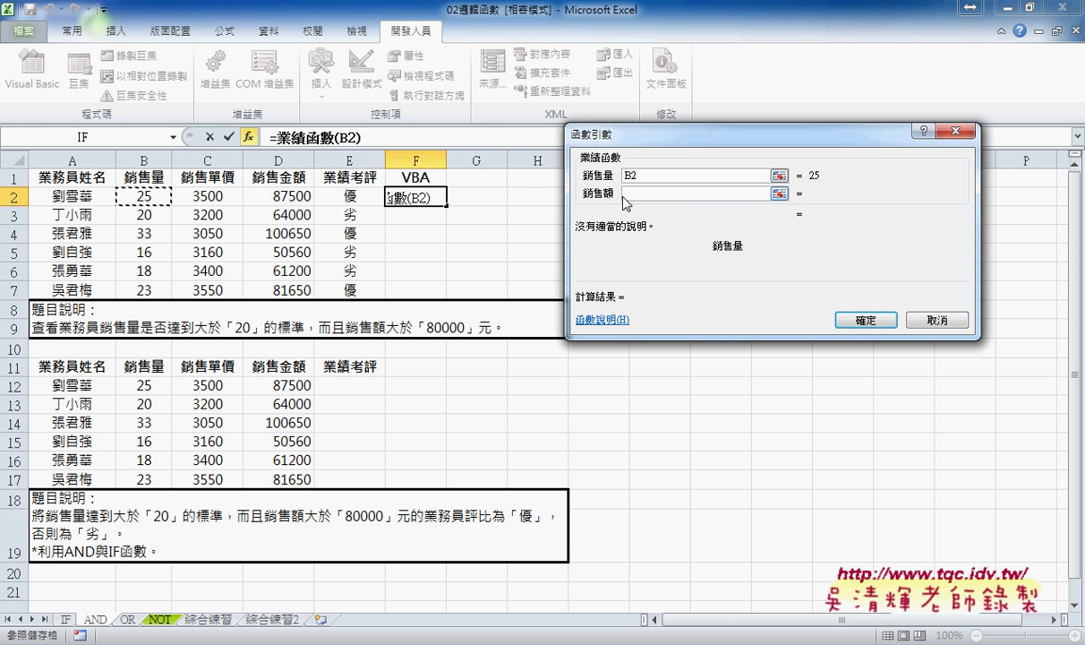
{"action": "left_click", "coordinate": [647, 195]}
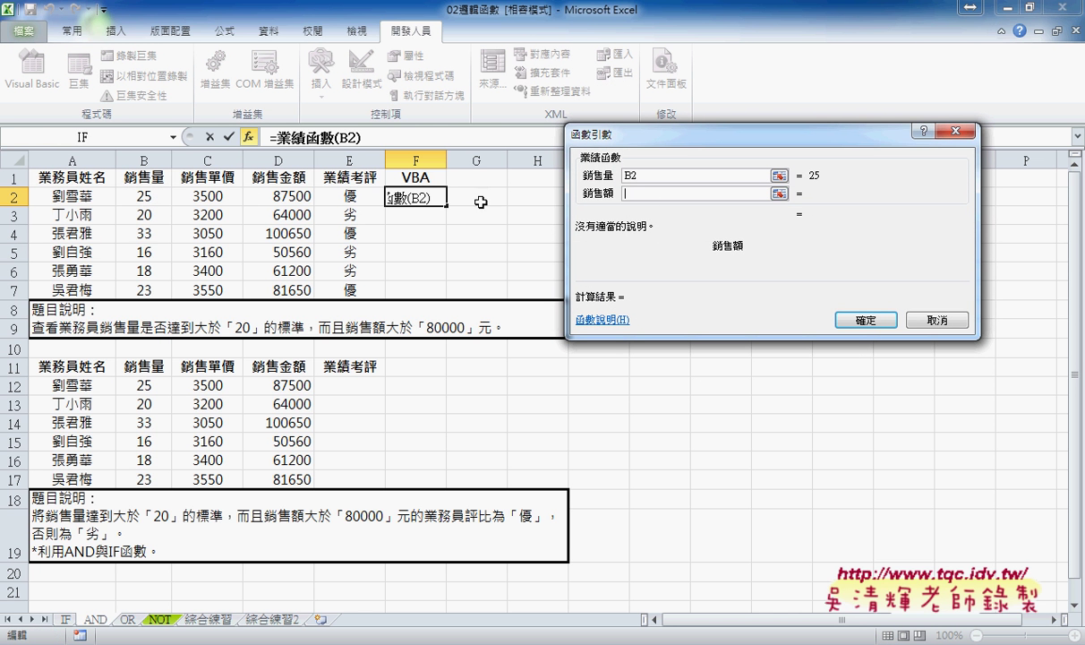
{"action": "left_click", "coordinate": [269, 191]}
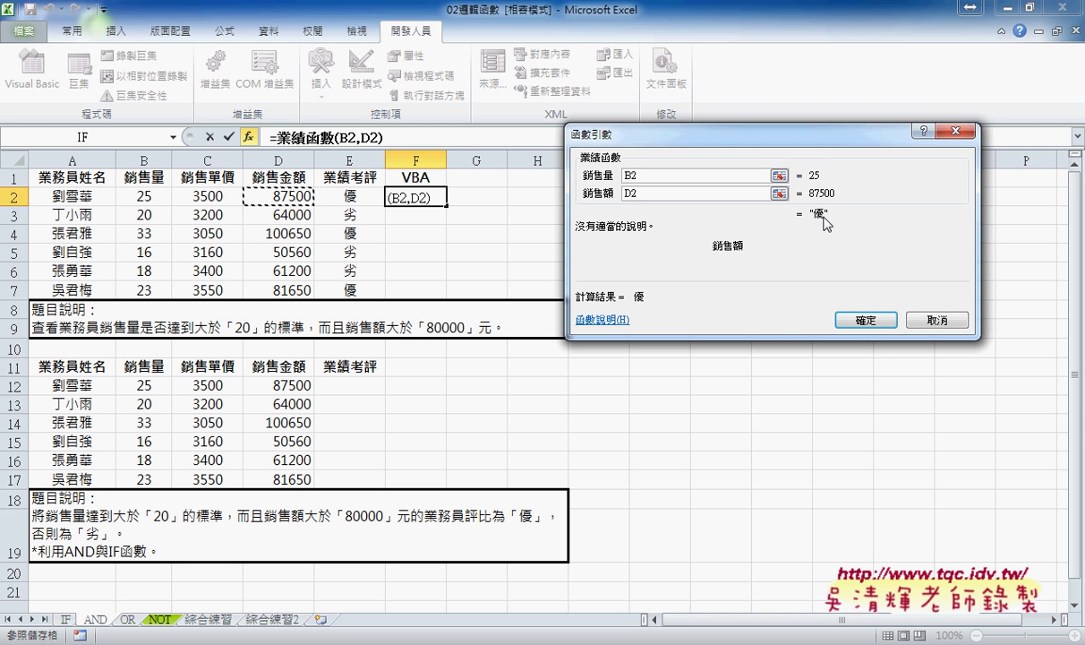
{"action": "left_click", "coordinate": [876, 324]}
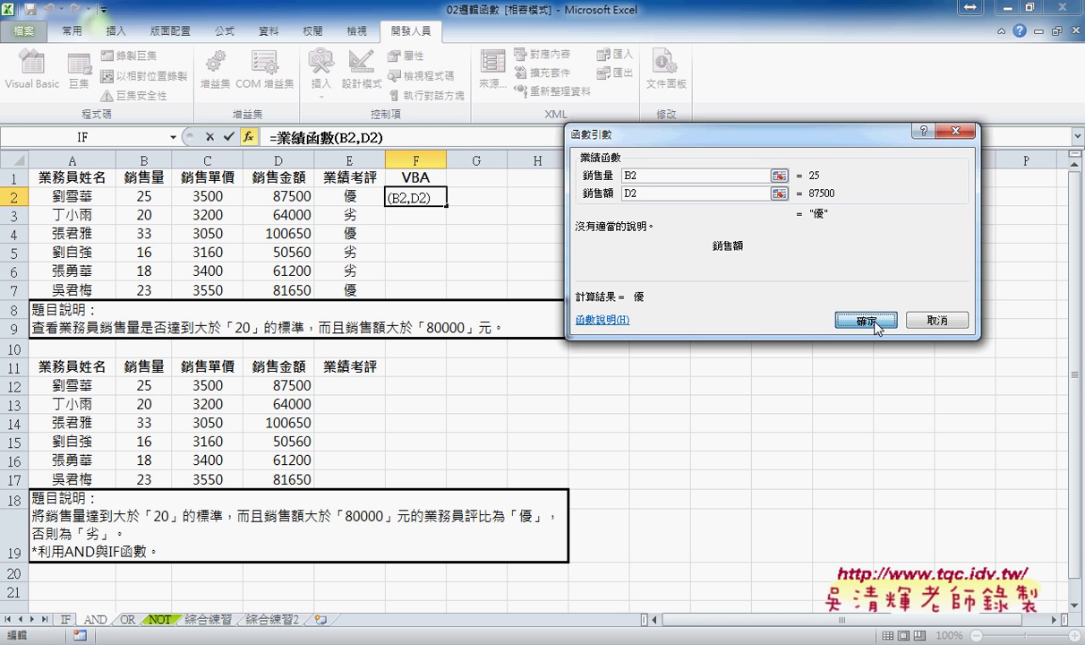
{"action": "left_click_drag", "start_coordinate": [446, 205], "coordinate": [447, 299]}
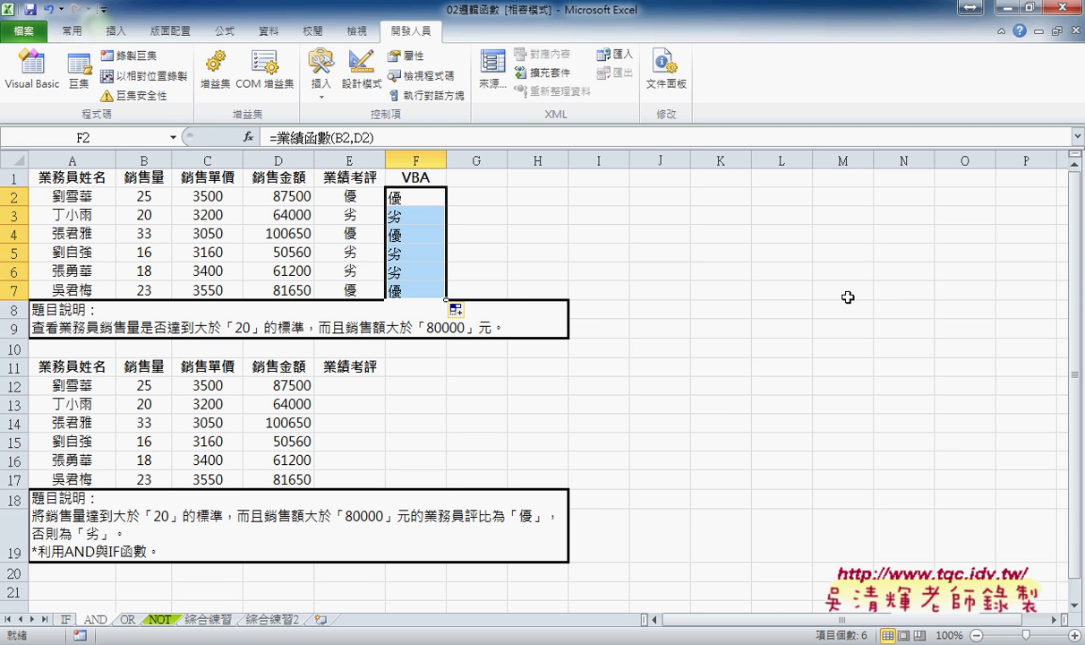
{"action": "left_click", "coordinate": [33, 72]}
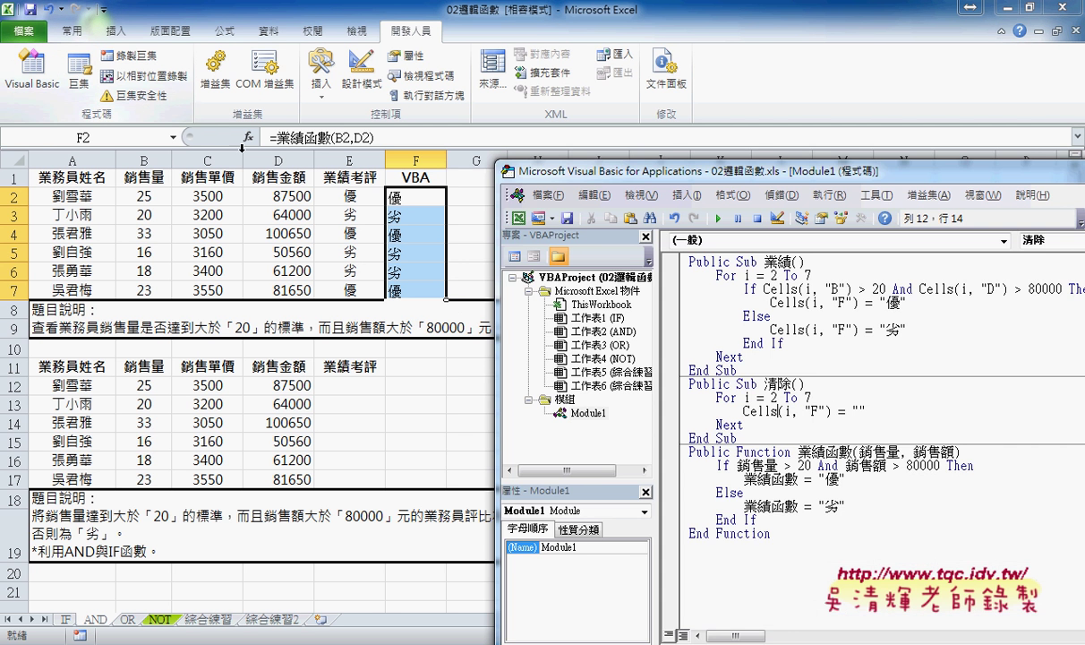
{"action": "left_click_drag", "start_coordinate": [600, 174], "coordinate": [552, 84]}
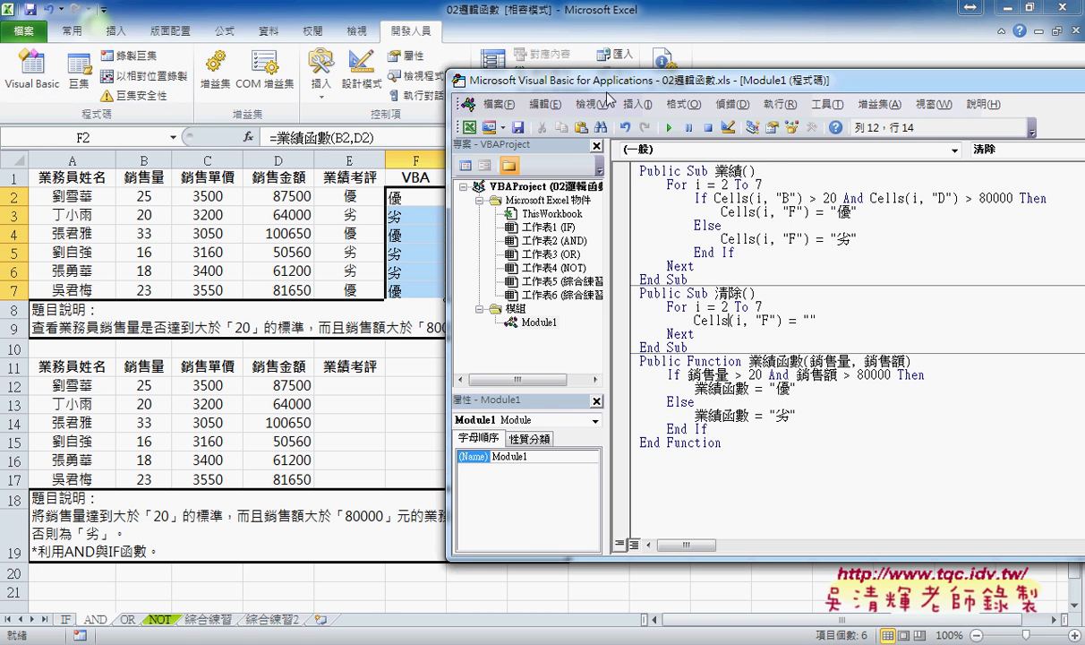
{"action": "left_click", "coordinate": [631, 104]}
{"action": "left_click", "coordinate": [653, 125]}
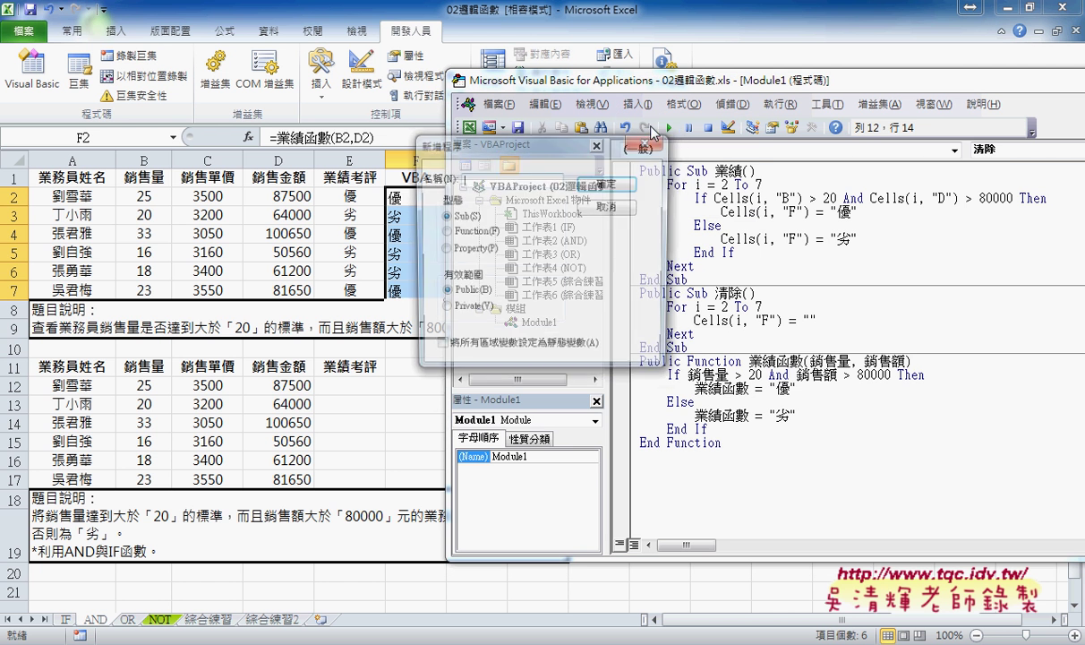
{"action": "left_click", "coordinate": [461, 231]}
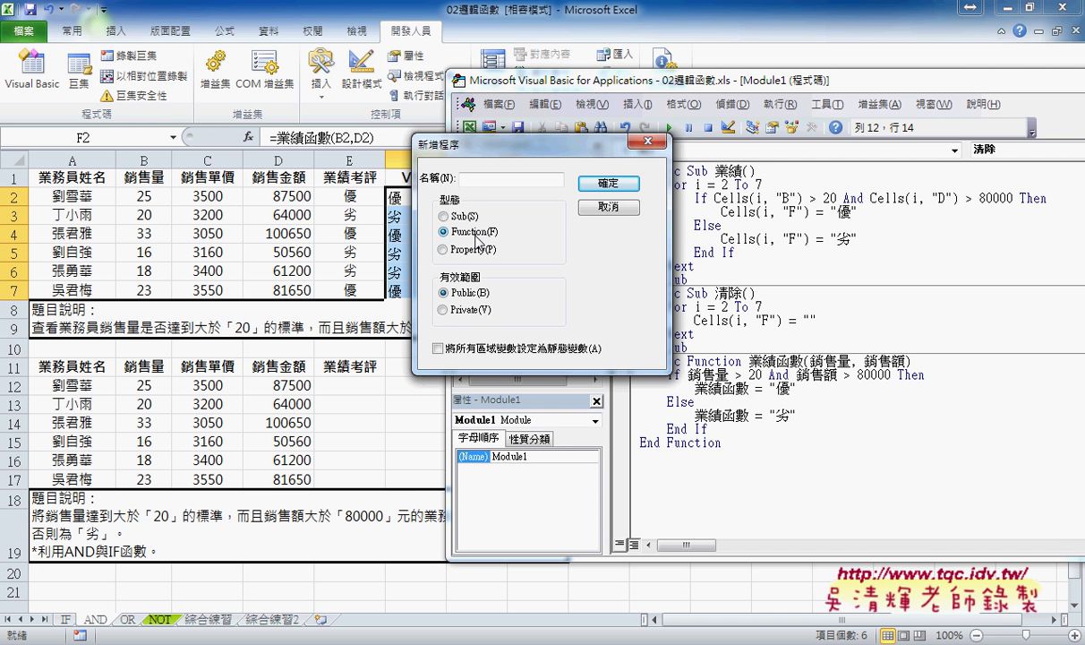
{"action": "left_click", "coordinate": [609, 207]}
{"action": "left_click", "coordinate": [752, 360]}
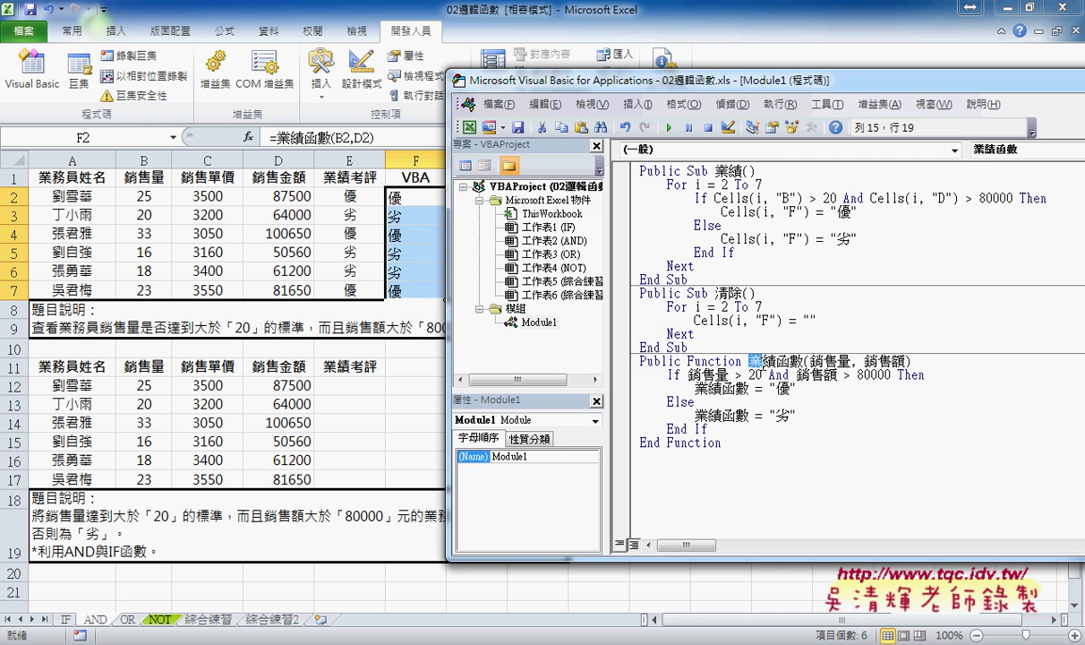
{"action": "double_click", "coordinate": [755, 361]}
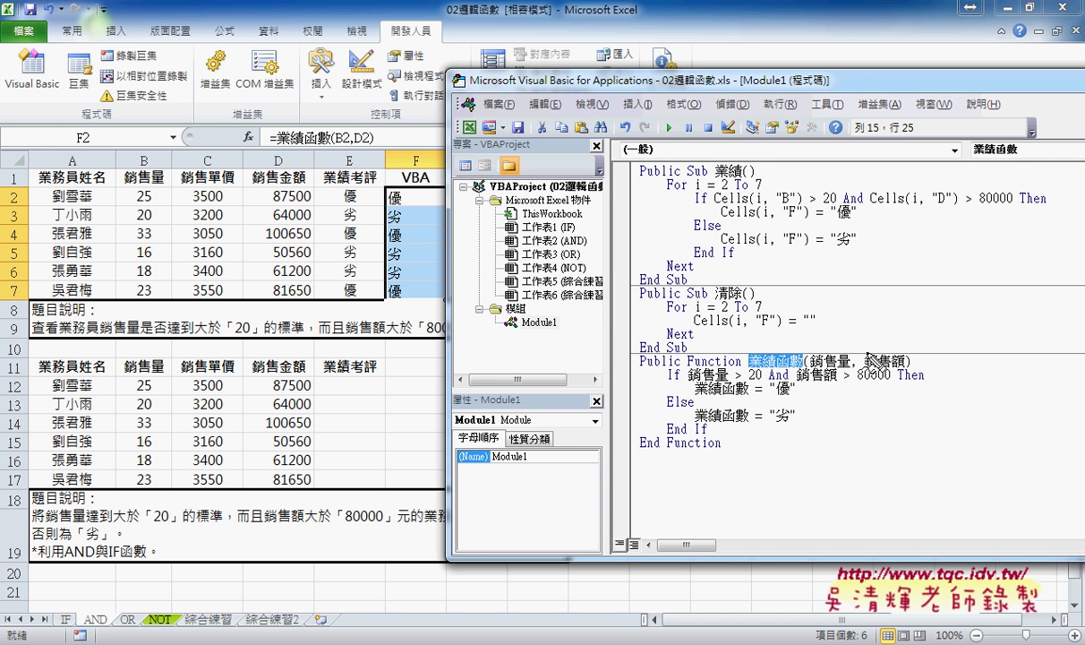
{"action": "left_click_drag", "start_coordinate": [849, 353], "coordinate": [889, 355]}
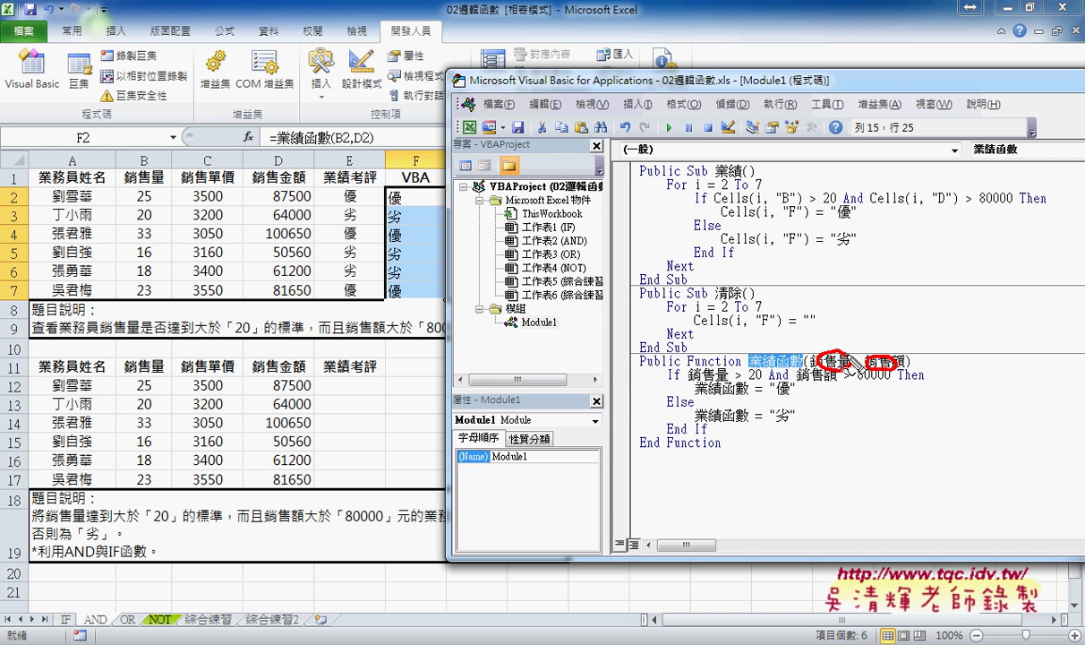
{"action": "left_click_drag", "start_coordinate": [716, 368], "coordinate": [727, 380]}
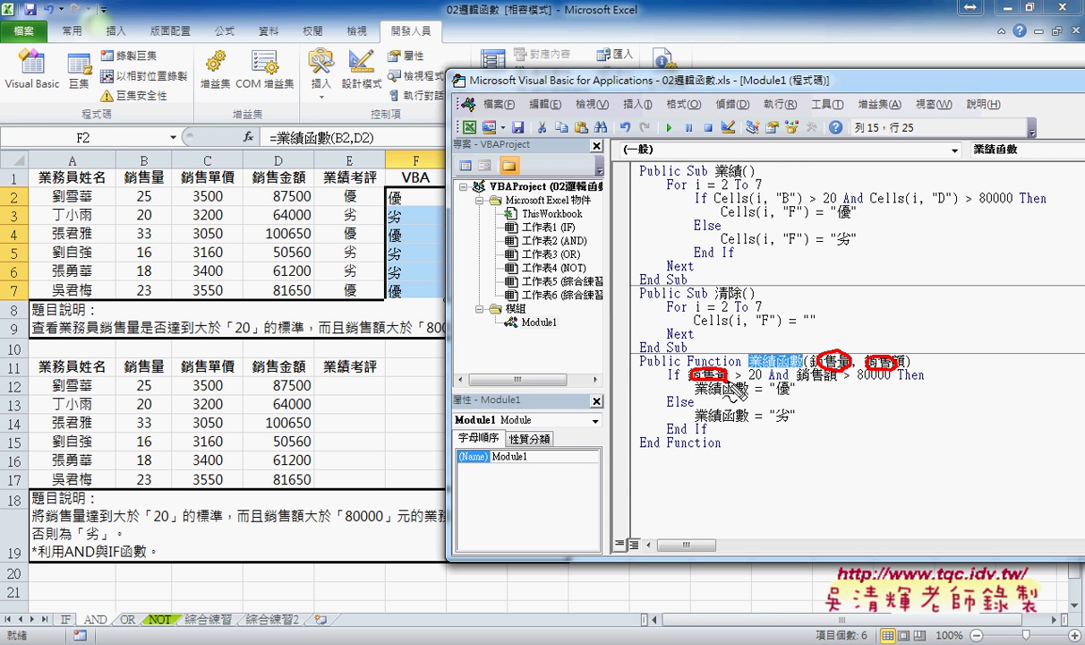
{"action": "left_click_drag", "start_coordinate": [798, 369], "coordinate": [824, 383]}
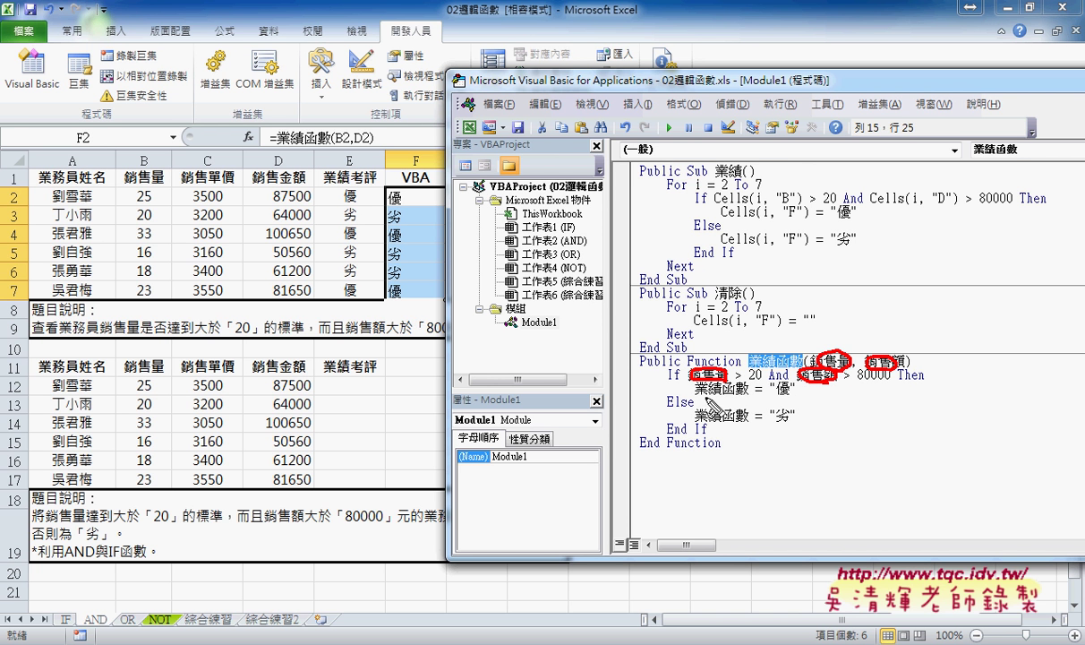
{"action": "left_click_drag", "start_coordinate": [695, 396], "coordinate": [746, 396]}
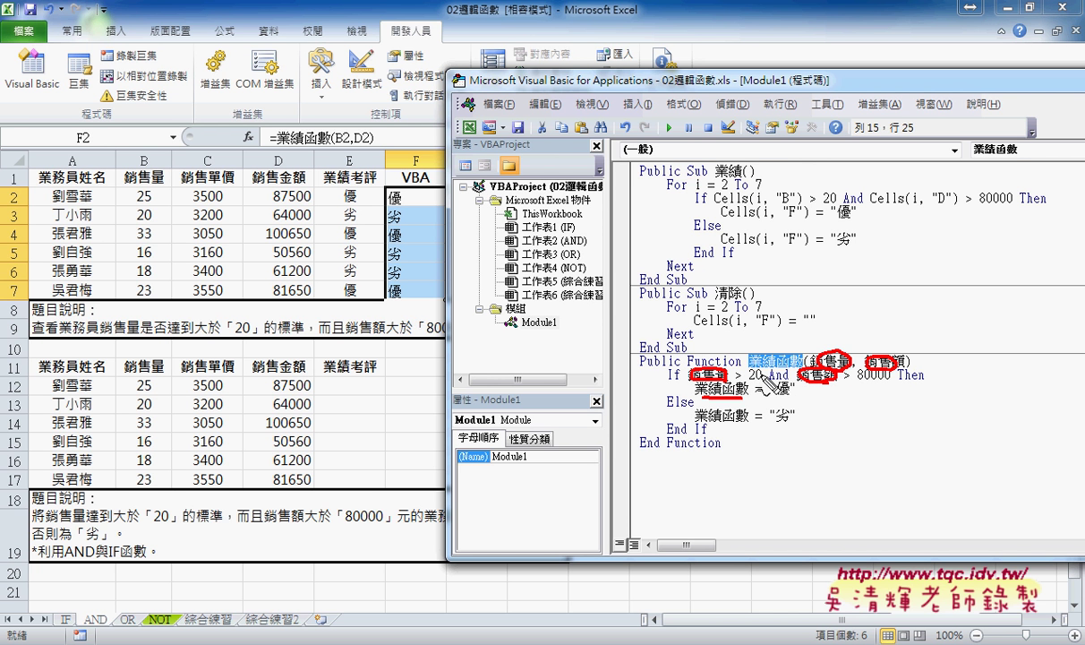
{"action": "mouse_move", "coordinate": [668, 386]}
{"action": "left_mouse_down"}
{"action": "mouse_move", "coordinate": [632, 386]}
{"action": "mouse_move", "coordinate": [745, 358]}
{"action": "left_mouse_up"}
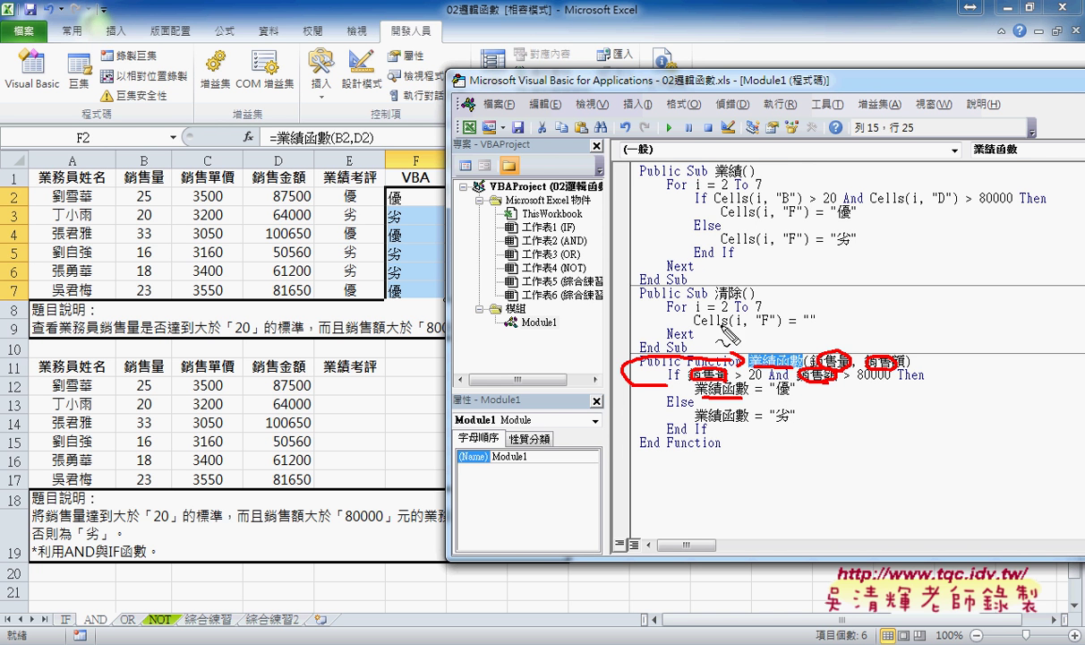
{"action": "mouse_move", "coordinate": [738, 352]}
{"action": "left_mouse_down"}
{"action": "mouse_move", "coordinate": [697, 303]}
{"action": "mouse_move", "coordinate": [406, 197]}
{"action": "mouse_move", "coordinate": [437, 214]}
{"action": "left_mouse_up"}
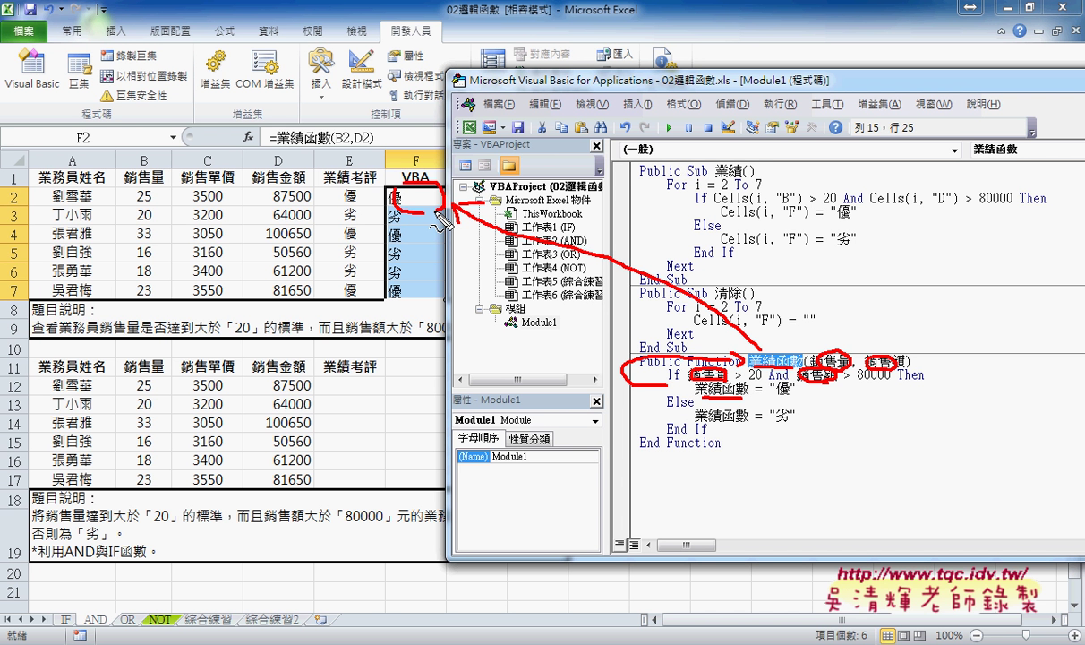
{"action": "key", "text": "Escape"}
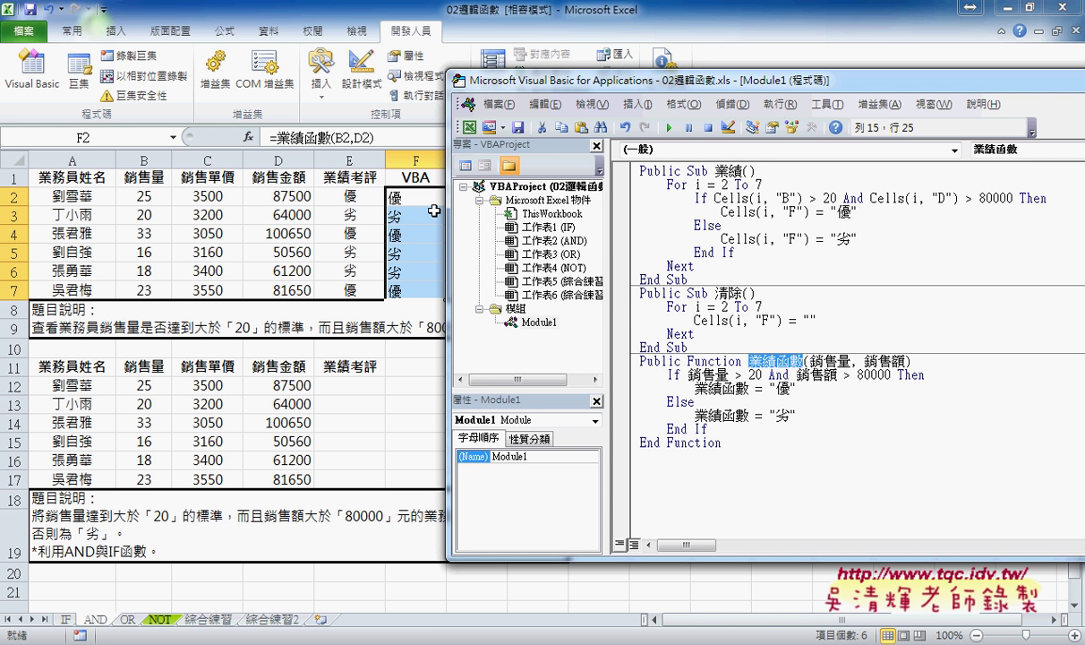
- Check cell E2 on the OR sheet, then switch to the 綜合練習 sheet
{"action": "left_click", "coordinate": [129, 620]}
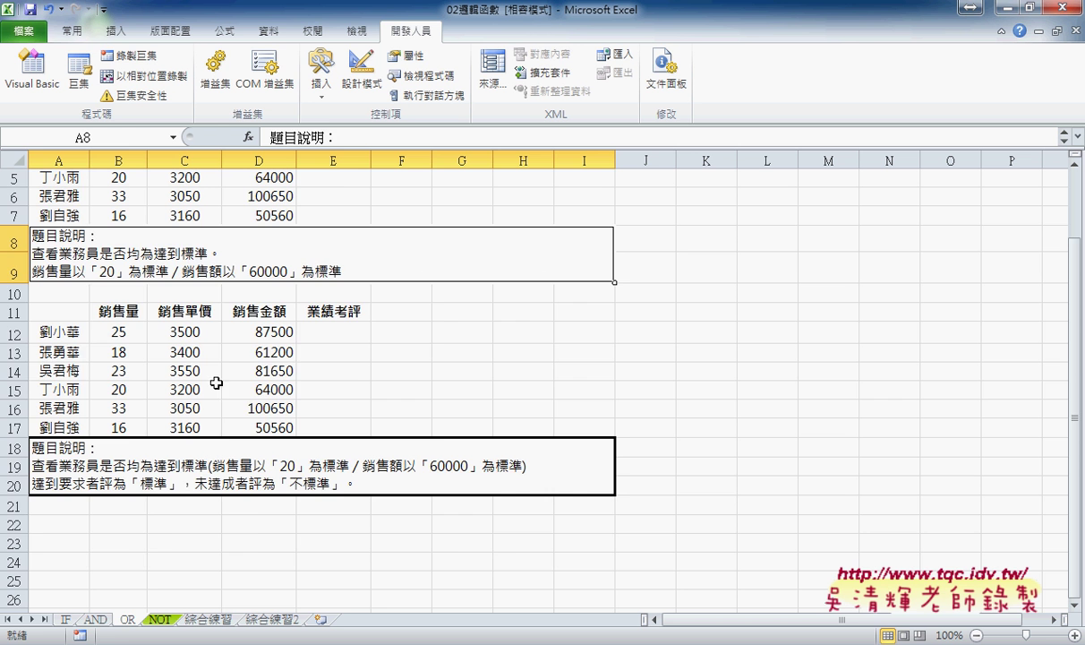
{"action": "scroll", "coordinate": [264, 359], "scroll_direction": "up", "scroll_amount": 2}
{"action": "left_click", "coordinate": [341, 192]}
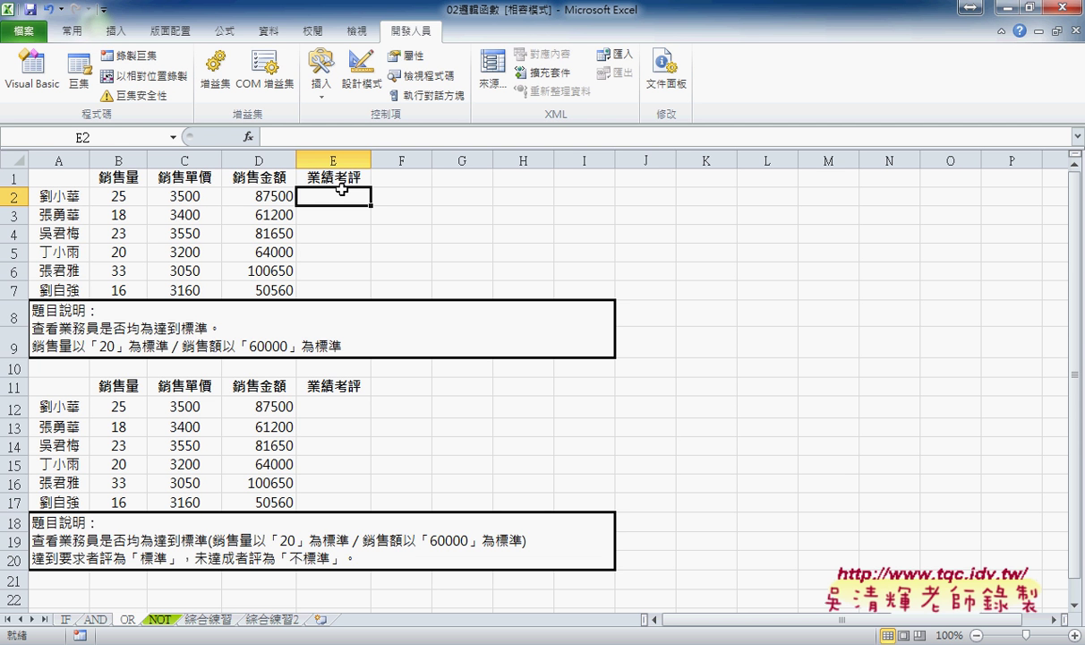
{"action": "left_click", "coordinate": [205, 620]}
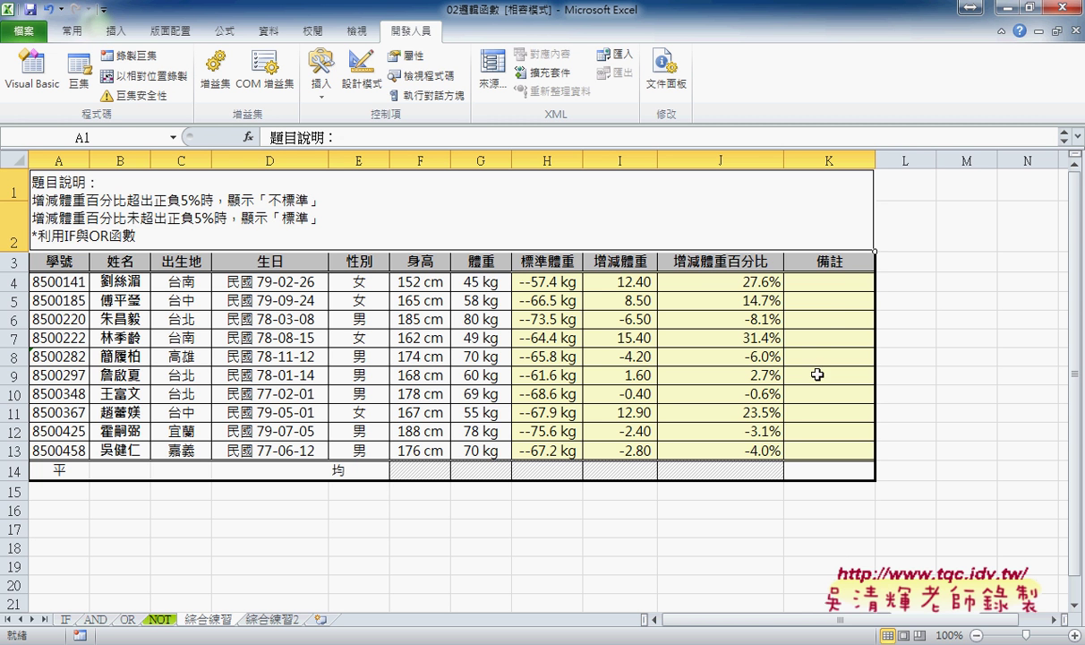
{"action": "left_click", "coordinate": [830, 278]}
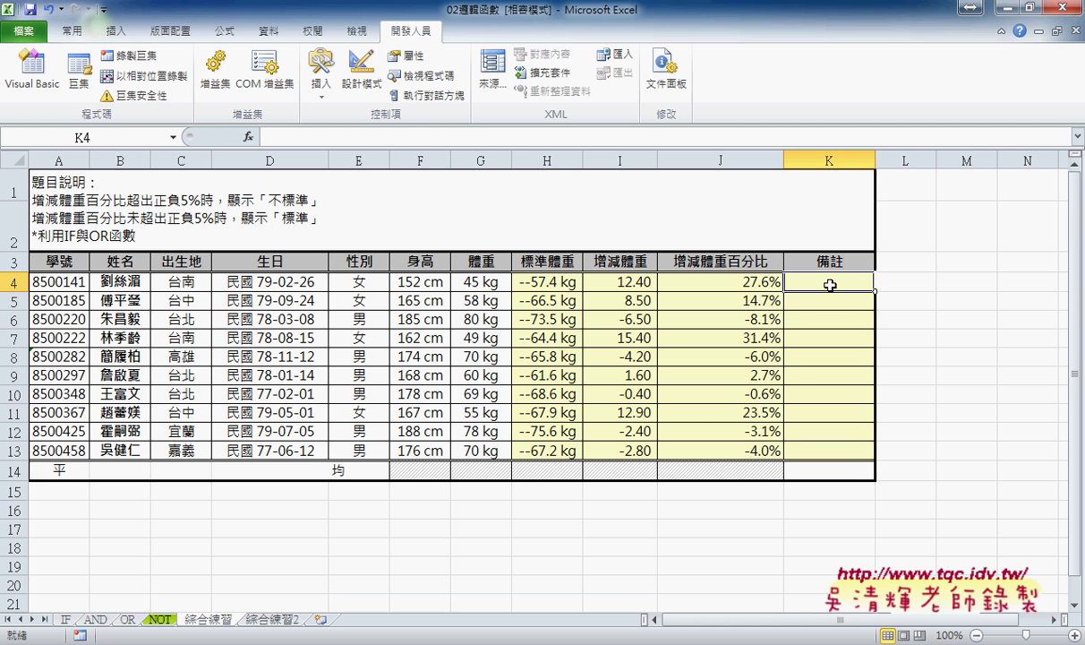
{"action": "left_click_drag", "start_coordinate": [757, 294], "coordinate": [778, 274]}
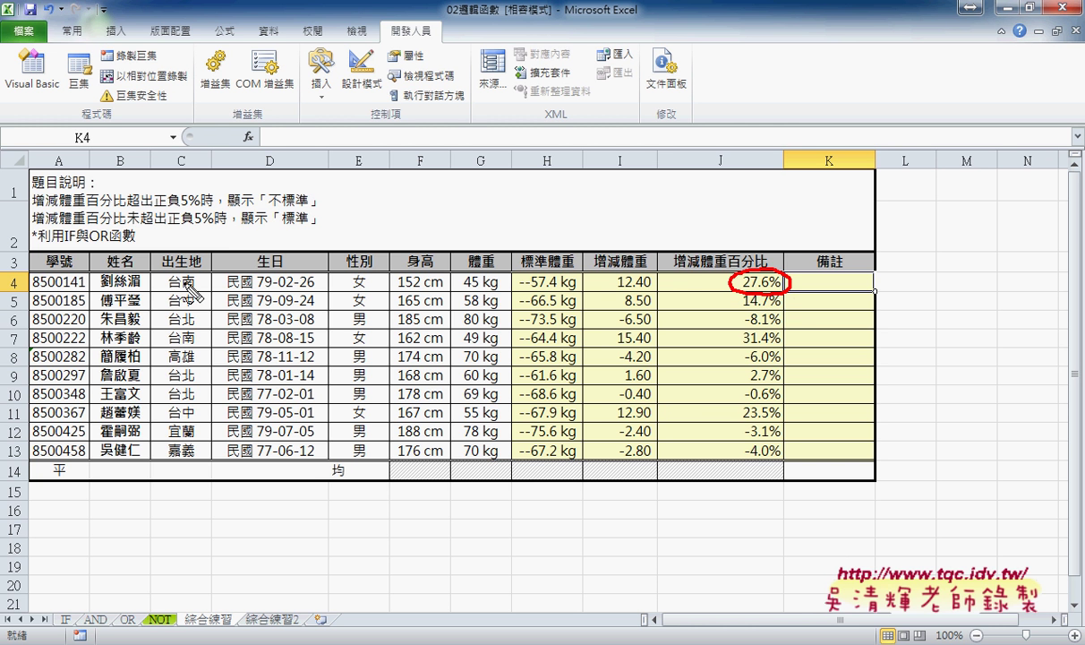
{"action": "left_click_drag", "start_coordinate": [146, 285], "coordinate": [134, 273]}
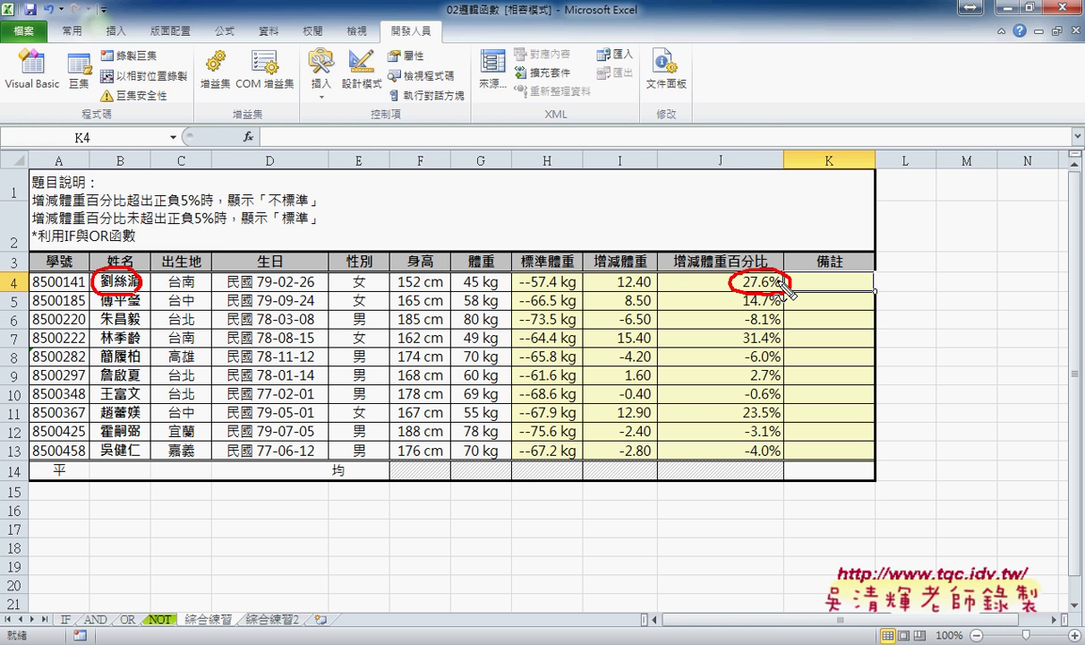
{"action": "left_click_drag", "start_coordinate": [675, 266], "coordinate": [720, 266]}
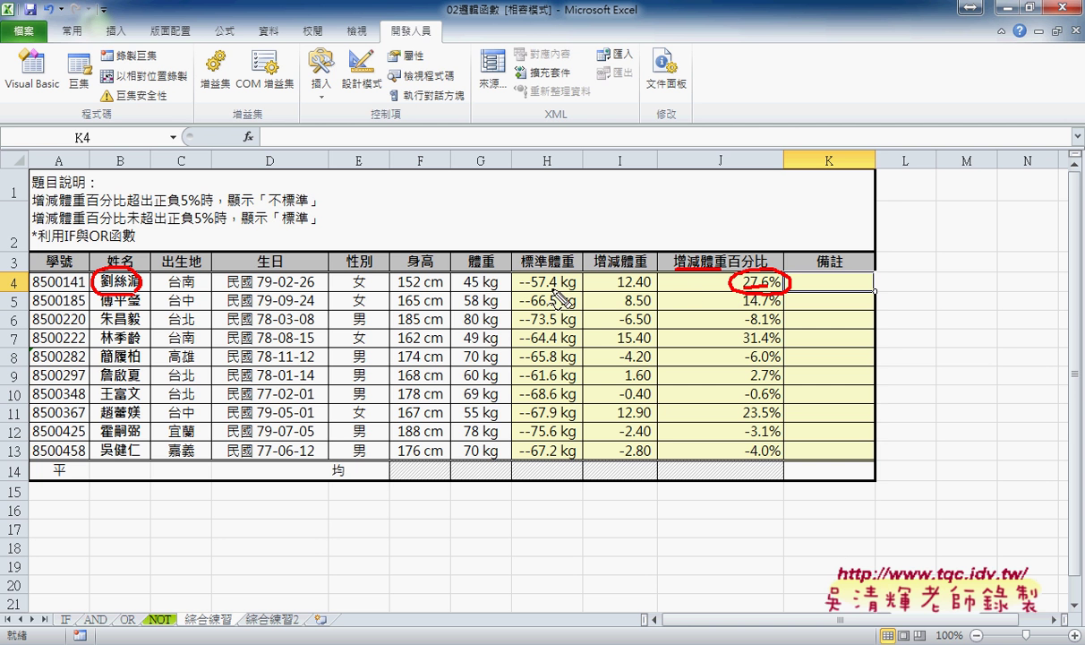
{"action": "left_click_drag", "start_coordinate": [527, 290], "coordinate": [556, 289]}
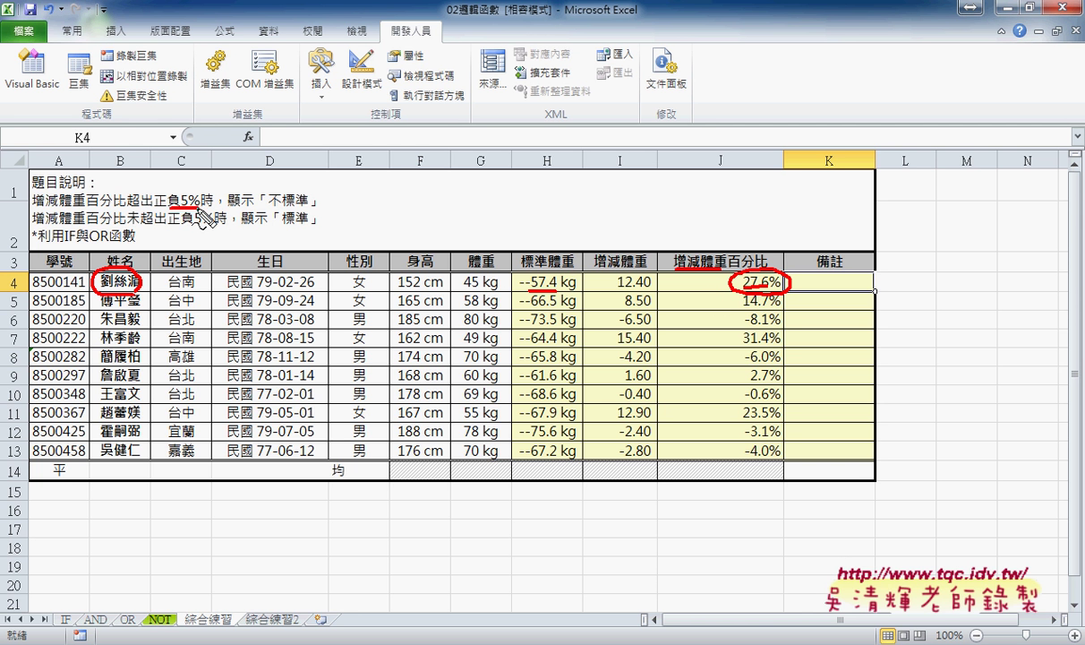
{"action": "left_click_drag", "start_coordinate": [169, 207], "coordinate": [199, 205]}
{"action": "mouse_move", "coordinate": [873, 288]}
{"action": "left_mouse_down"}
{"action": "mouse_move", "coordinate": [945, 288]}
{"action": "mouse_move", "coordinate": [900, 215]}
{"action": "mouse_move", "coordinate": [940, 238]}
{"action": "left_mouse_up"}
{"action": "mouse_move", "coordinate": [931, 230]}
{"action": "left_mouse_down"}
{"action": "mouse_move", "coordinate": [990, 229]}
{"action": "mouse_move", "coordinate": [951, 256]}
{"action": "left_mouse_up"}
{"action": "mouse_move", "coordinate": [882, 372]}
{"action": "left_mouse_down"}
{"action": "mouse_move", "coordinate": [934, 373]}
{"action": "mouse_move", "coordinate": [914, 441]}
{"action": "mouse_move", "coordinate": [934, 416]}
{"action": "left_mouse_up"}
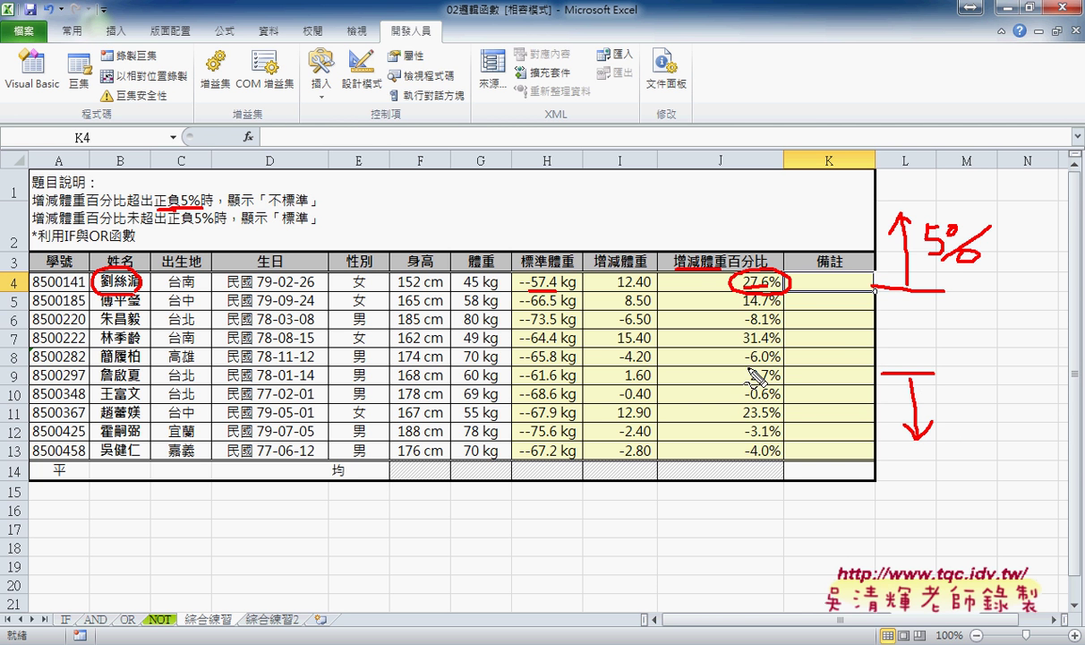
{"action": "left_click_drag", "start_coordinate": [746, 366], "coordinate": [781, 365]}
{"action": "mouse_move", "coordinate": [945, 404]}
{"action": "left_mouse_down"}
{"action": "mouse_move", "coordinate": [968, 403]}
{"action": "mouse_move", "coordinate": [987, 421]}
{"action": "mouse_move", "coordinate": [1000, 391]}
{"action": "mouse_move", "coordinate": [1001, 430]}
{"action": "mouse_move", "coordinate": [998, 399]}
{"action": "mouse_move", "coordinate": [1021, 405]}
{"action": "mouse_move", "coordinate": [1021, 426]}
{"action": "left_mouse_up"}
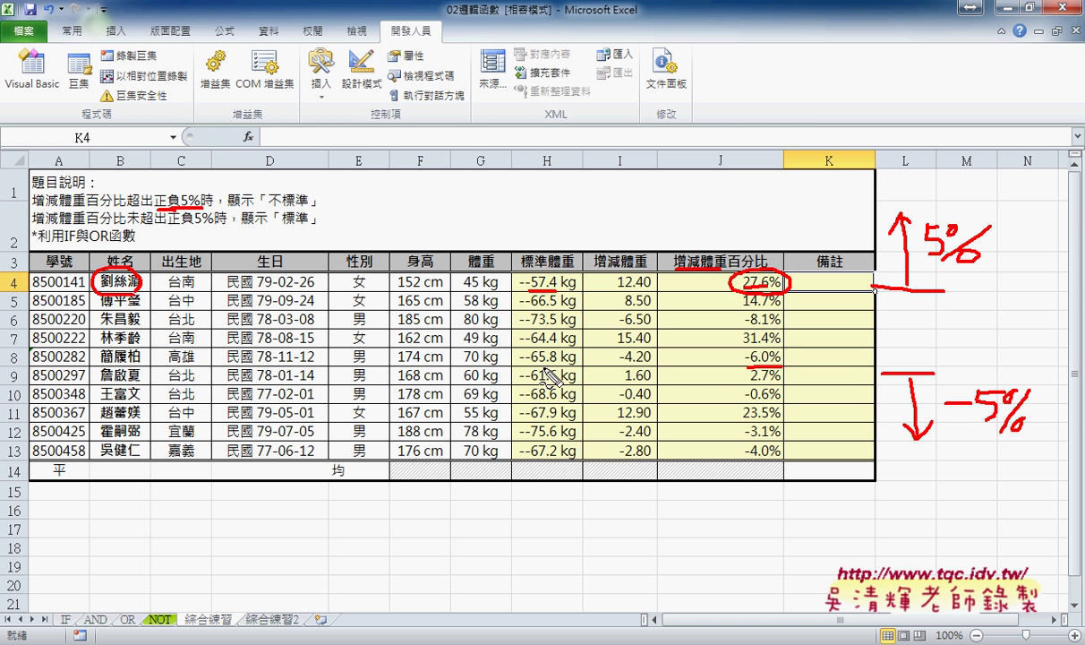
{"action": "left_click_drag", "start_coordinate": [527, 364], "coordinate": [562, 369]}
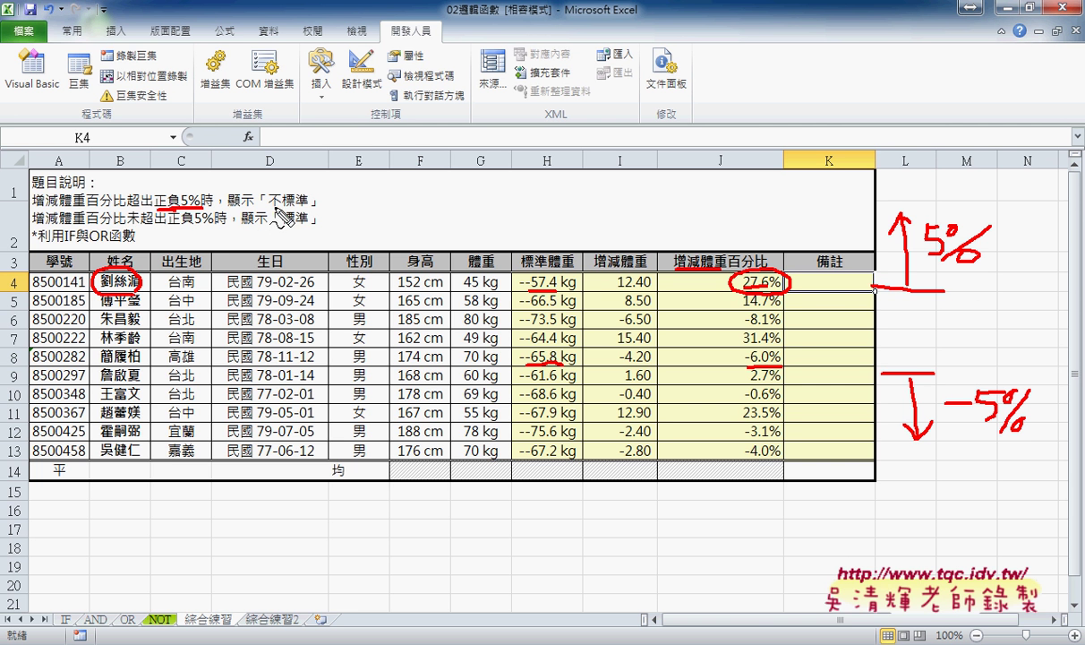
{"action": "left_click_drag", "start_coordinate": [273, 207], "coordinate": [308, 207]}
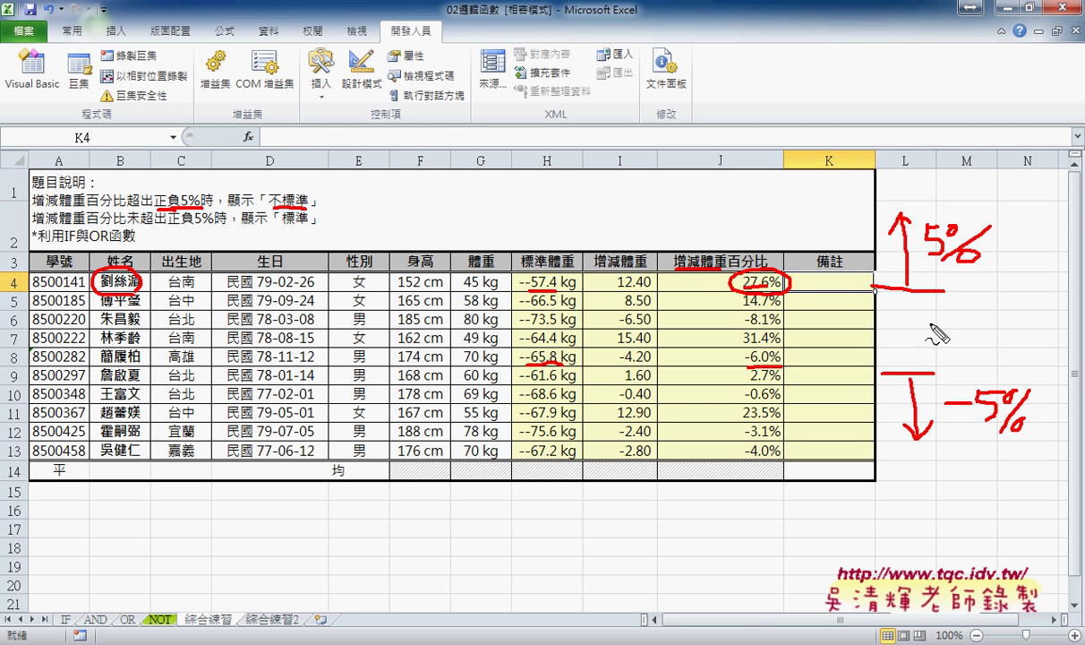
{"action": "left_click_drag", "start_coordinate": [907, 308], "coordinate": [936, 353]}
{"action": "left_click_drag", "start_coordinate": [907, 316], "coordinate": [936, 357]}
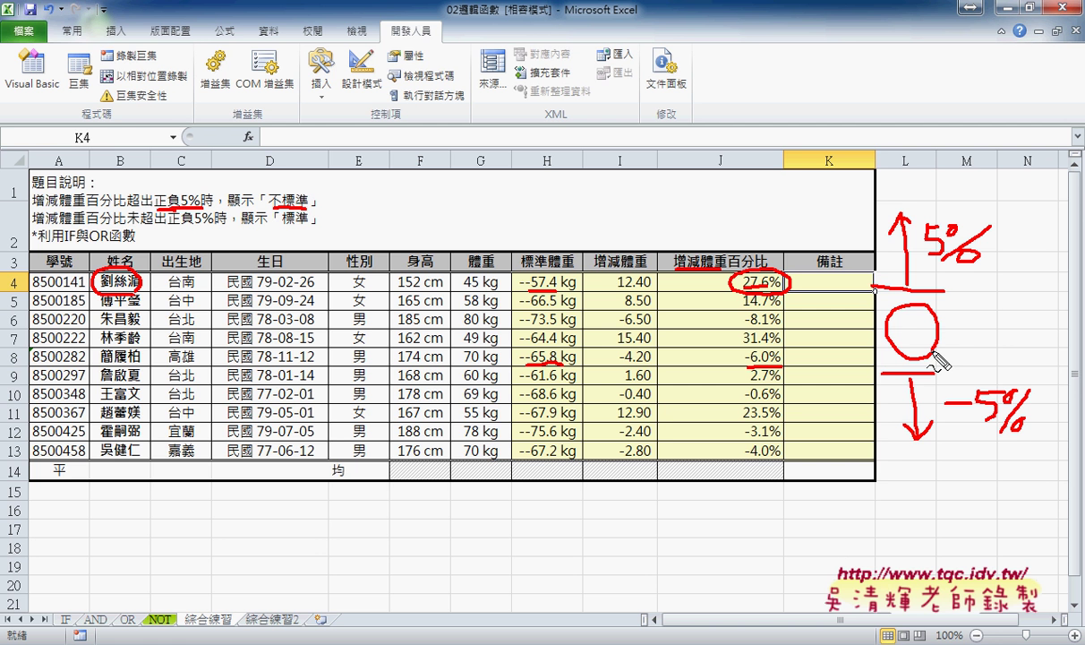
{"action": "left_click_drag", "start_coordinate": [89, 232], "coordinate": [102, 231]}
{"action": "mouse_move", "coordinate": [719, 171]}
{"action": "left_mouse_down"}
{"action": "mouse_move", "coordinate": [750, 152]}
{"action": "mouse_move", "coordinate": [734, 177]}
{"action": "left_mouse_up"}
{"action": "left_click_drag", "start_coordinate": [660, 113], "coordinate": [659, 506]}
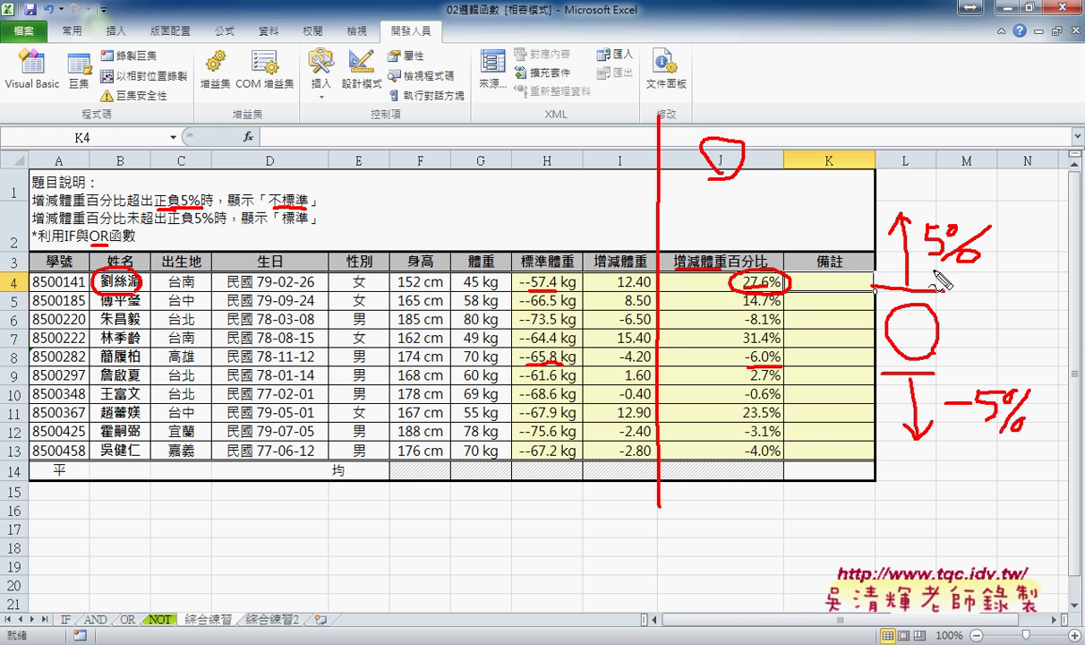
{"action": "left_click_drag", "start_coordinate": [933, 269], "coordinate": [977, 268]}
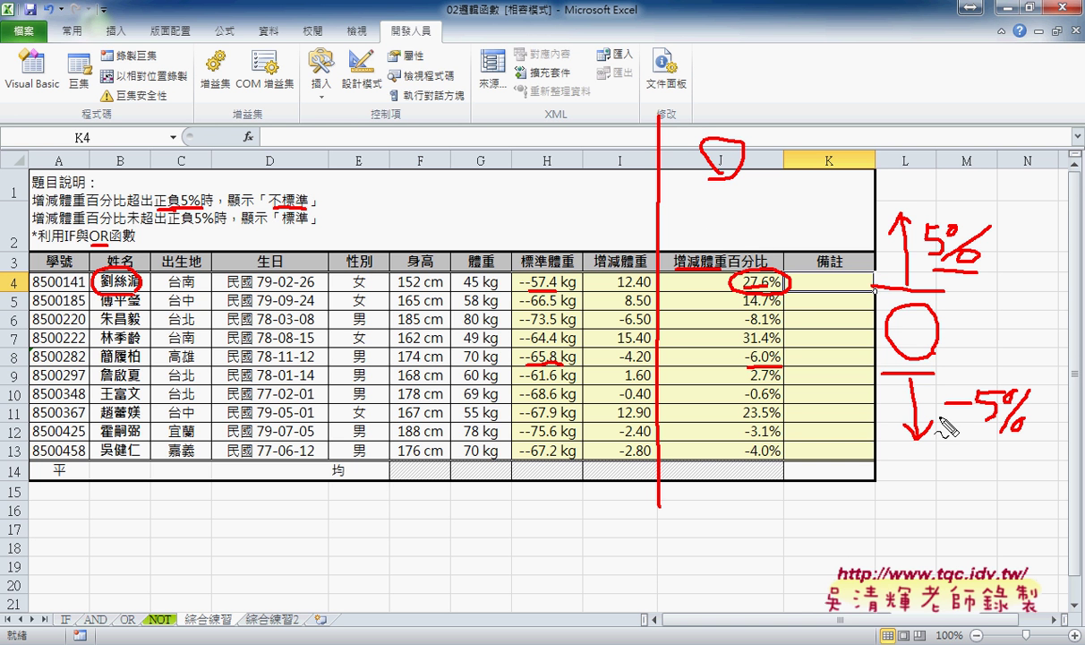
{"action": "left_click_drag", "start_coordinate": [940, 377], "coordinate": [1007, 374]}
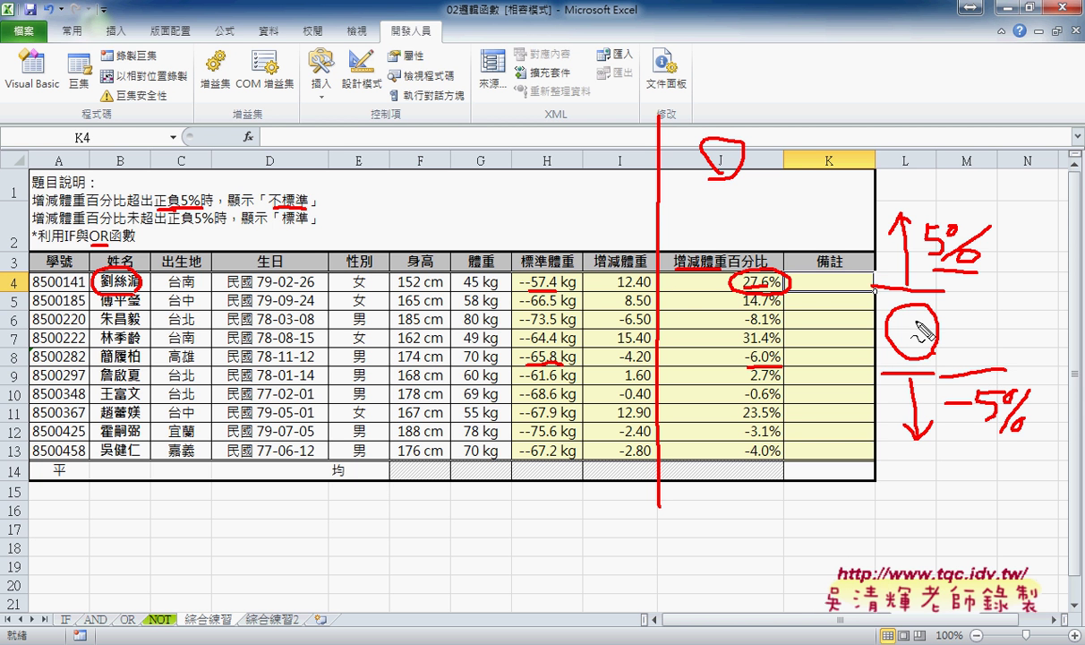
{"action": "mouse_move", "coordinate": [874, 289]}
{"action": "left_mouse_down"}
{"action": "mouse_move", "coordinate": [800, 292]}
{"action": "mouse_move", "coordinate": [870, 281]}
{"action": "left_mouse_up"}
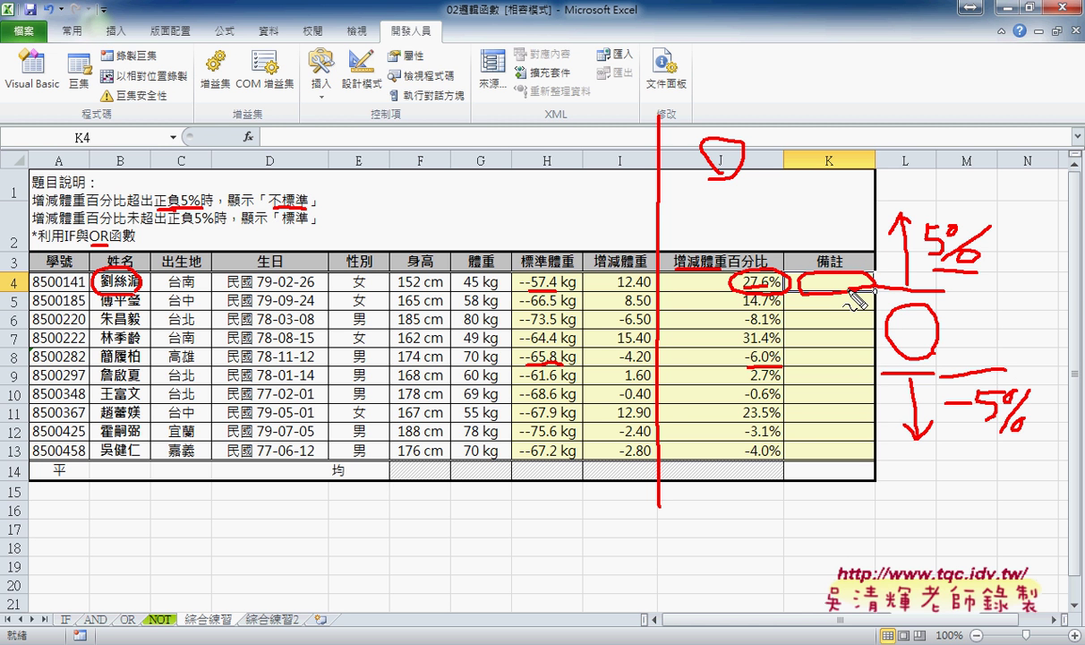
{"action": "key", "text": "Escape"}
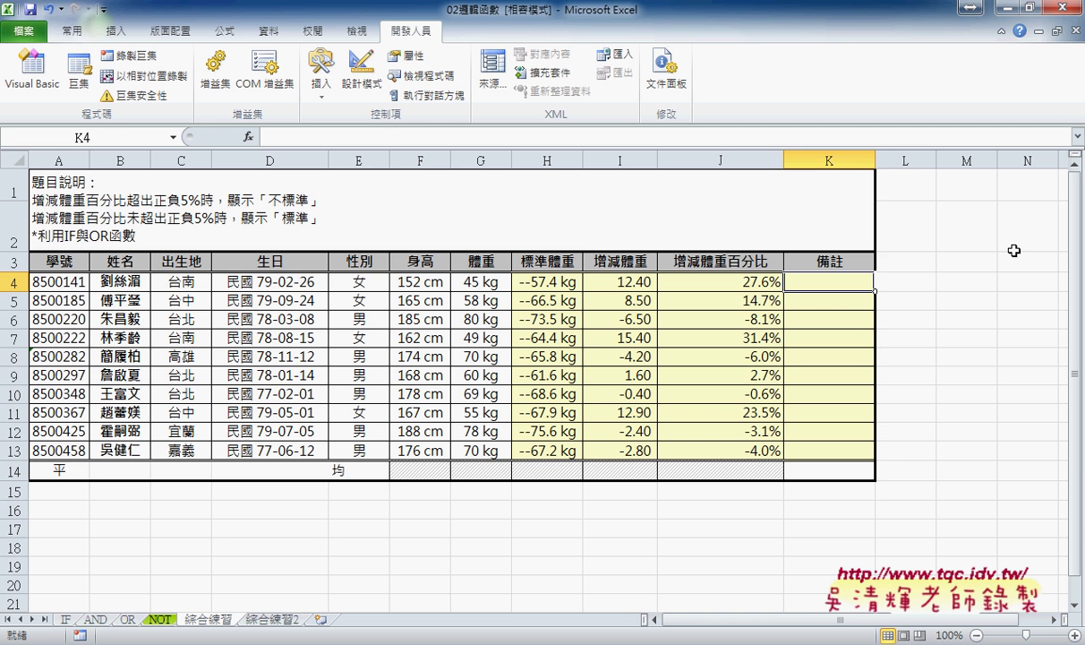
- Enter the heading 'VBA' in L3, select L4:L13, and widen column L
{"action": "left_click", "coordinate": [914, 259]}
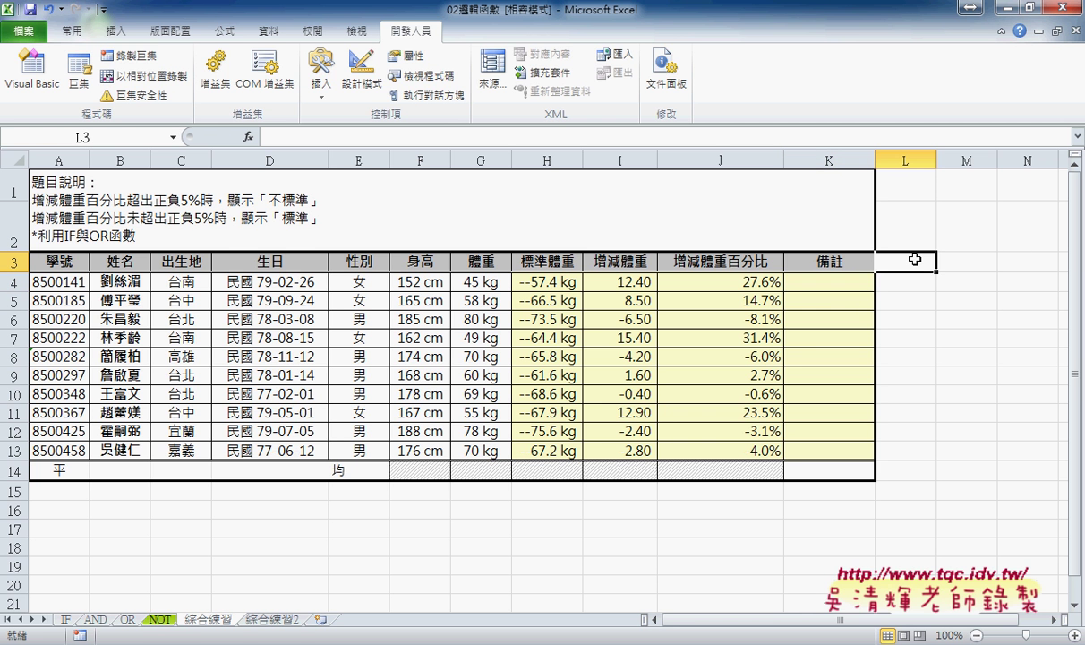
{"action": "type", "text": "VBA"}
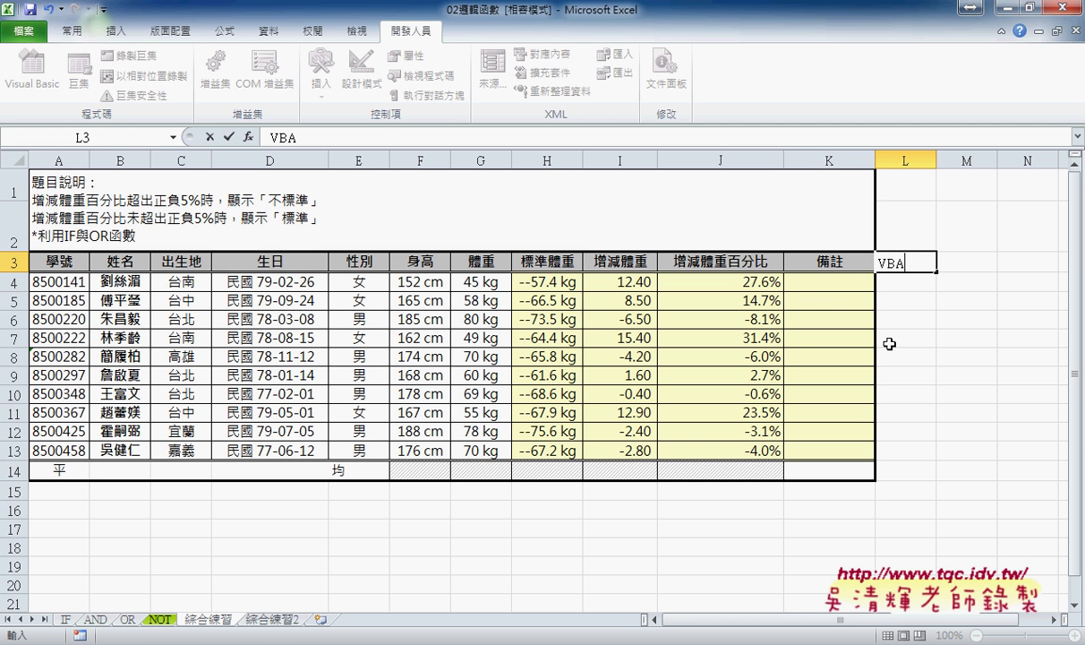
{"action": "left_click", "coordinate": [889, 344]}
{"action": "left_click_drag", "start_coordinate": [904, 281], "coordinate": [898, 447]}
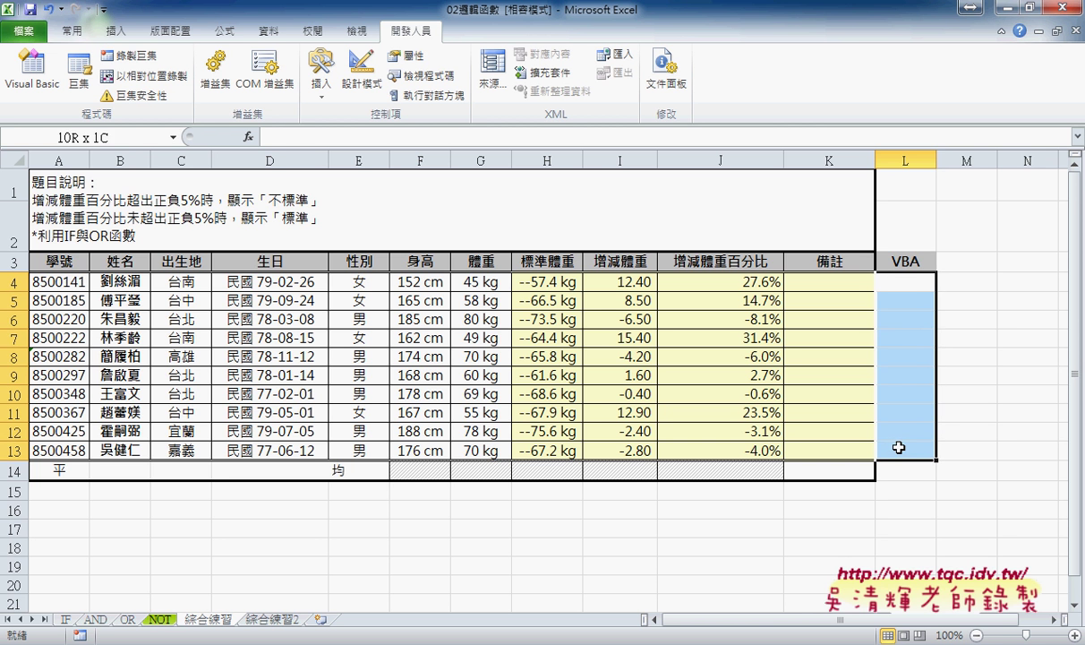
{"action": "left_click_drag", "start_coordinate": [936, 160], "coordinate": [954, 161]}
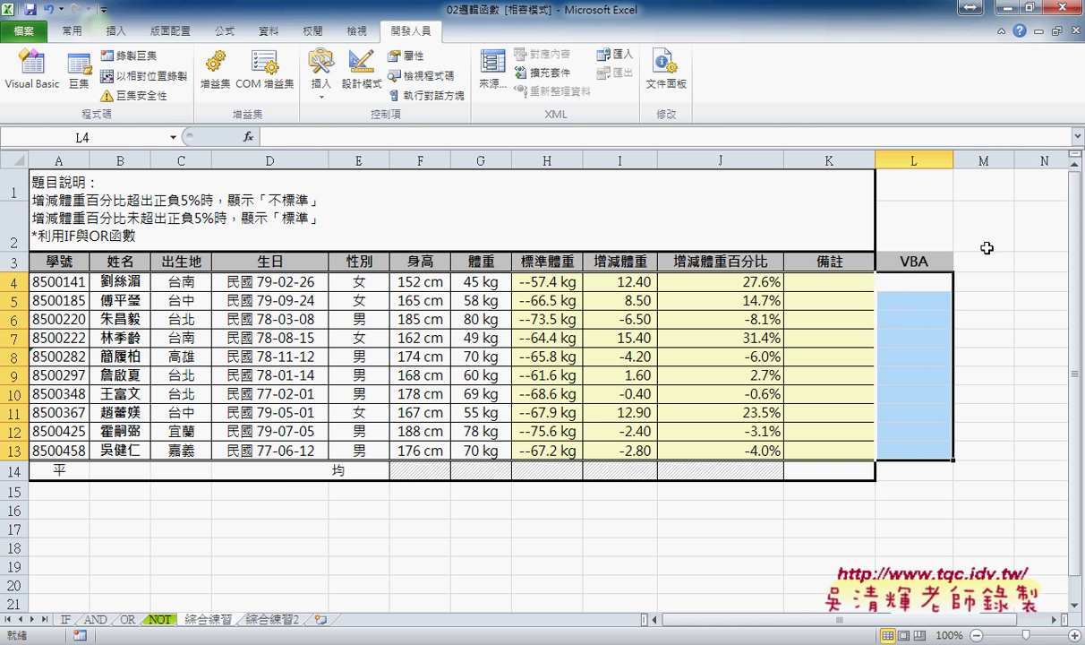
{"action": "left_click", "coordinate": [945, 285]}
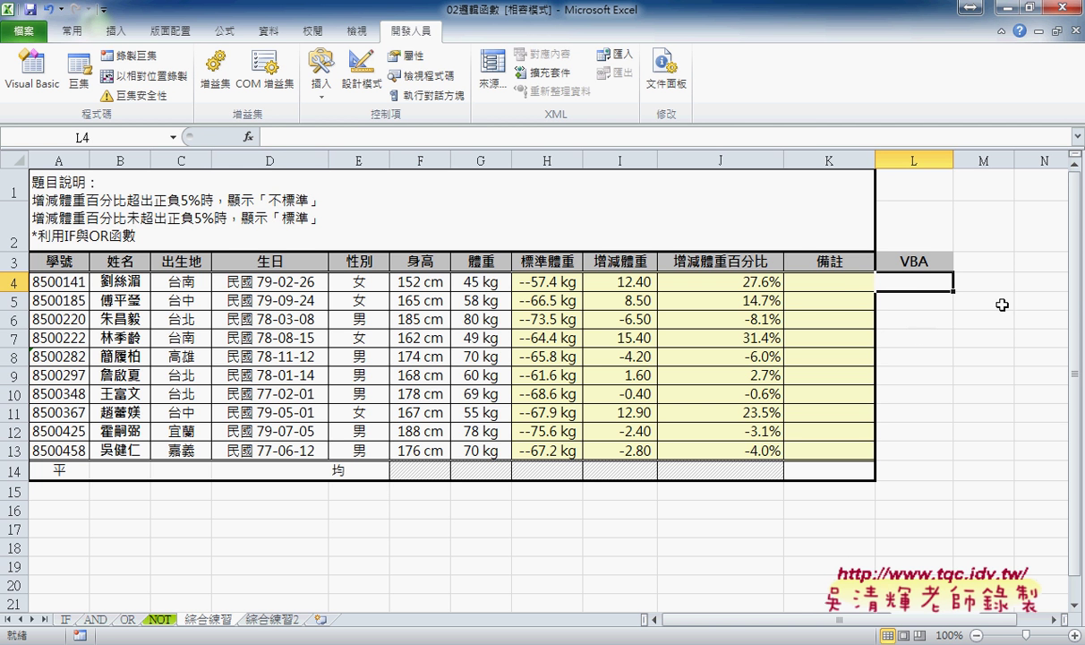
{"action": "left_click", "coordinate": [811, 280]}
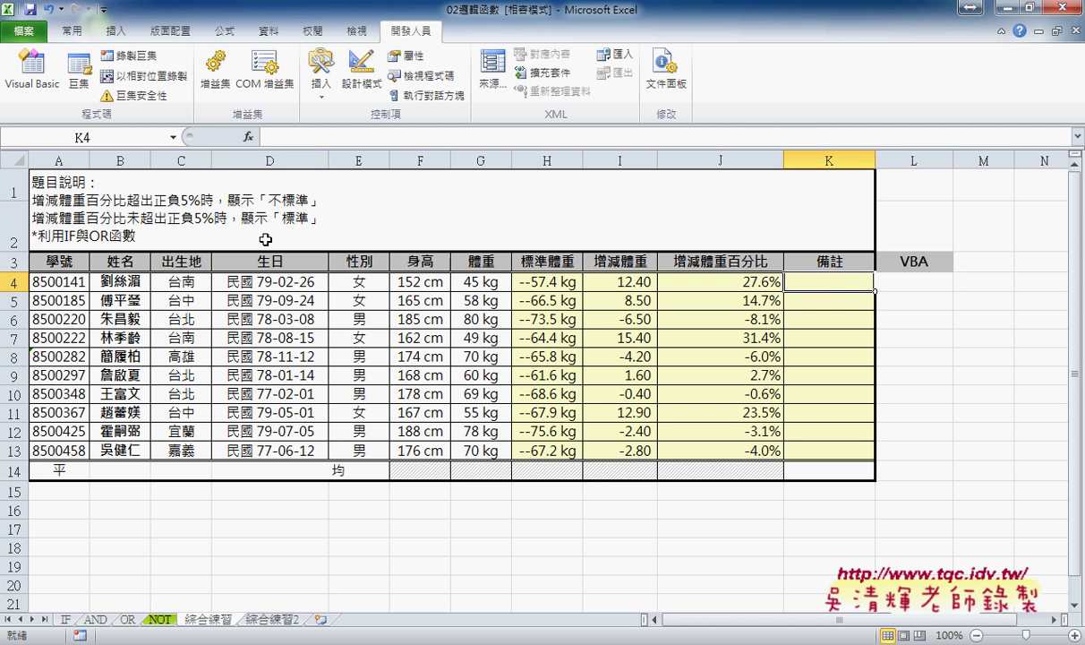